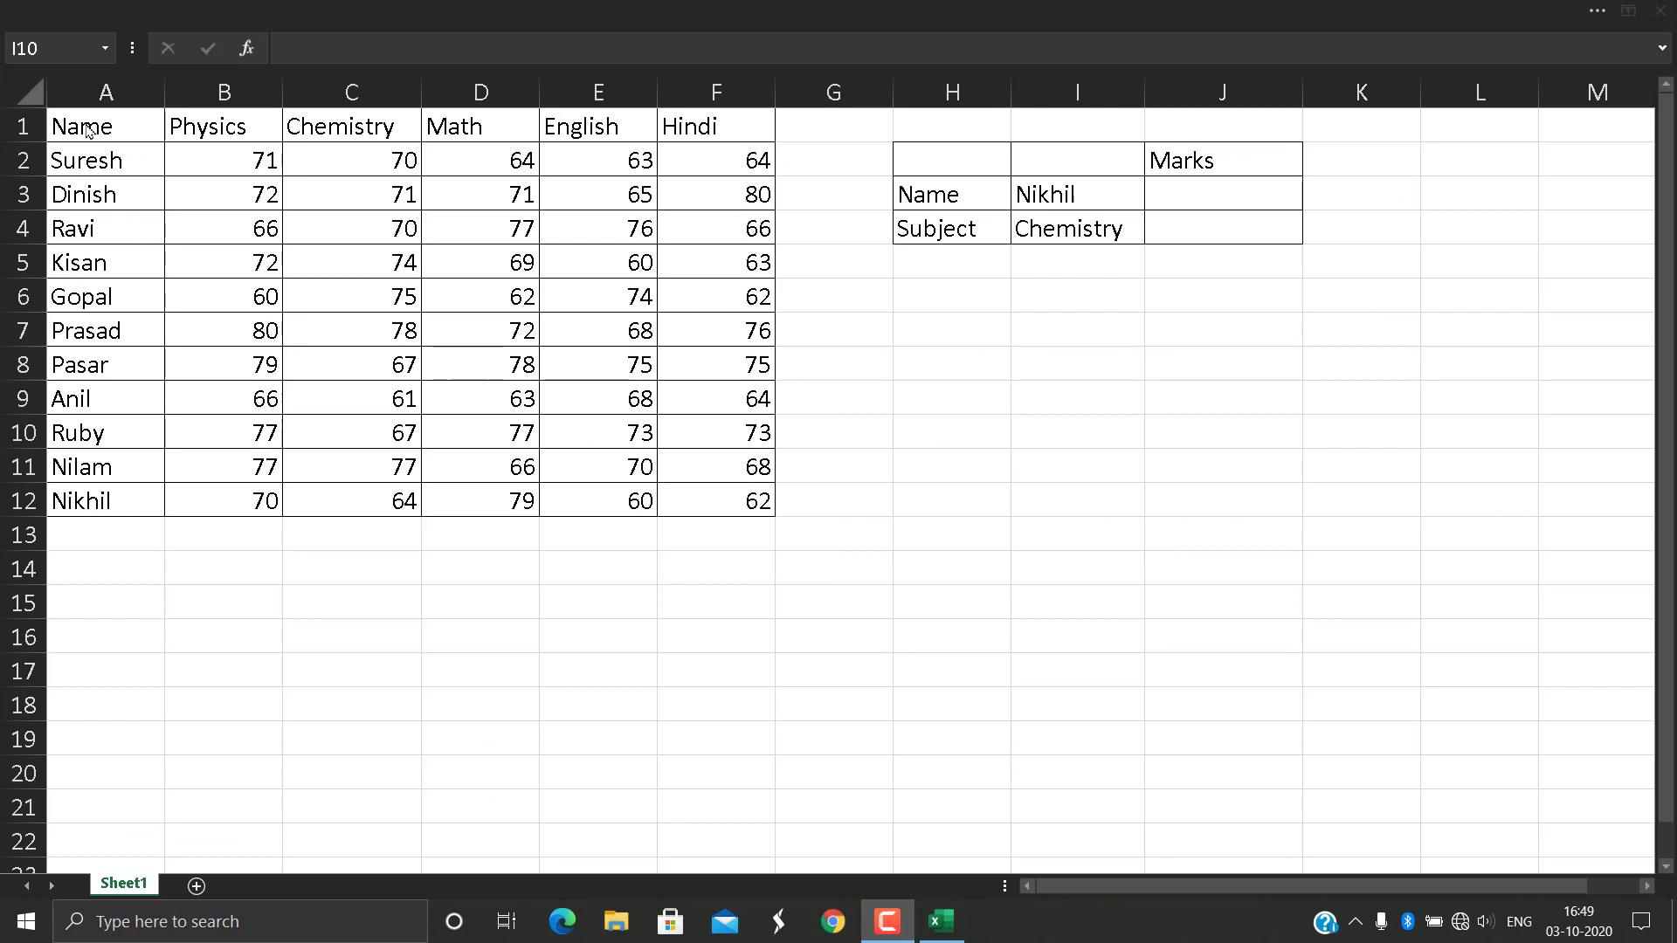
Step: Review the marks table A1:F12 and the lookup inputs: the student in I3 and Chemistry in I4
{"action": "left_click_drag", "start_coordinate": [87, 130], "coordinate": [752, 494]}
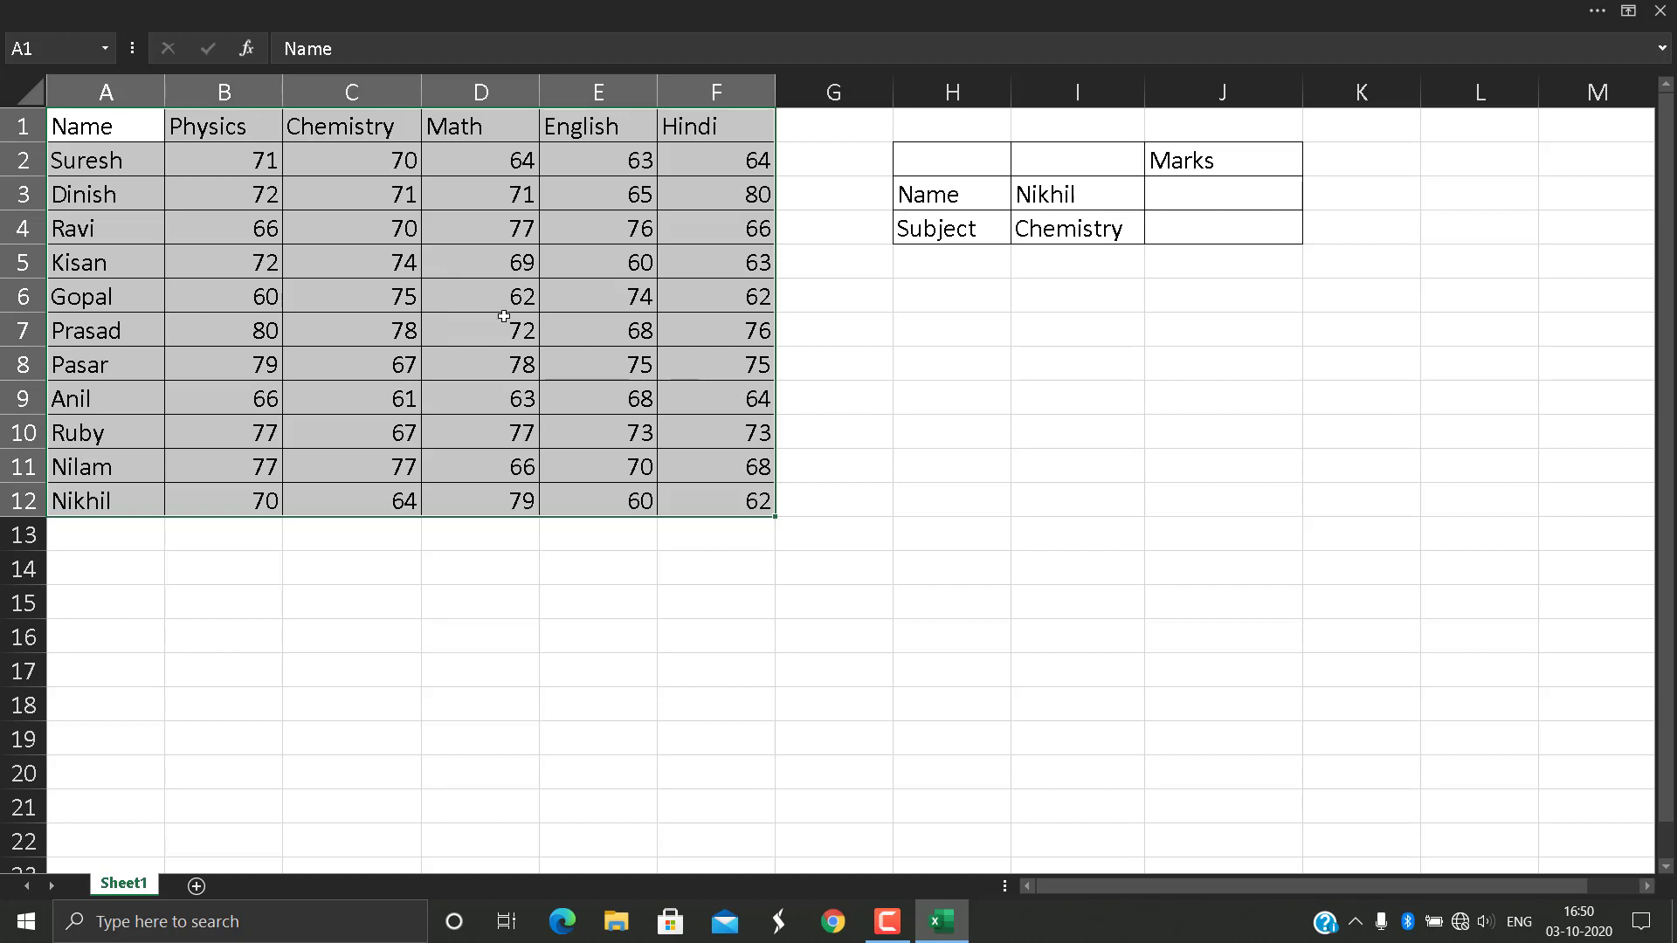
{"action": "left_click", "coordinate": [701, 328]}
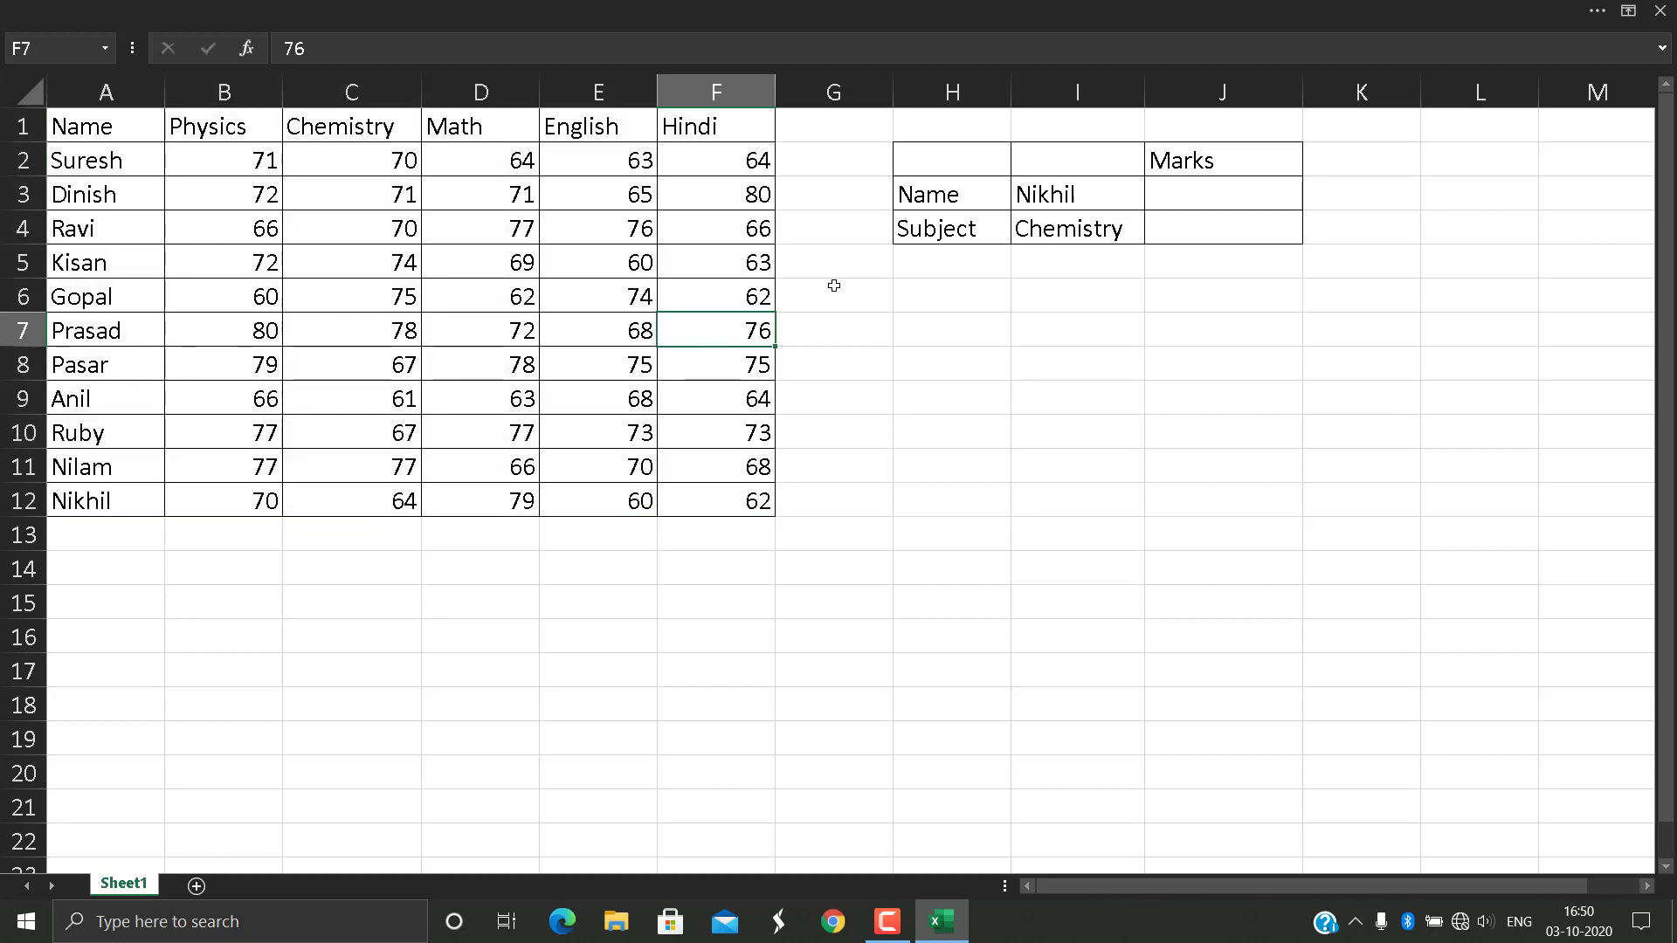
{"action": "left_click", "coordinate": [1077, 196]}
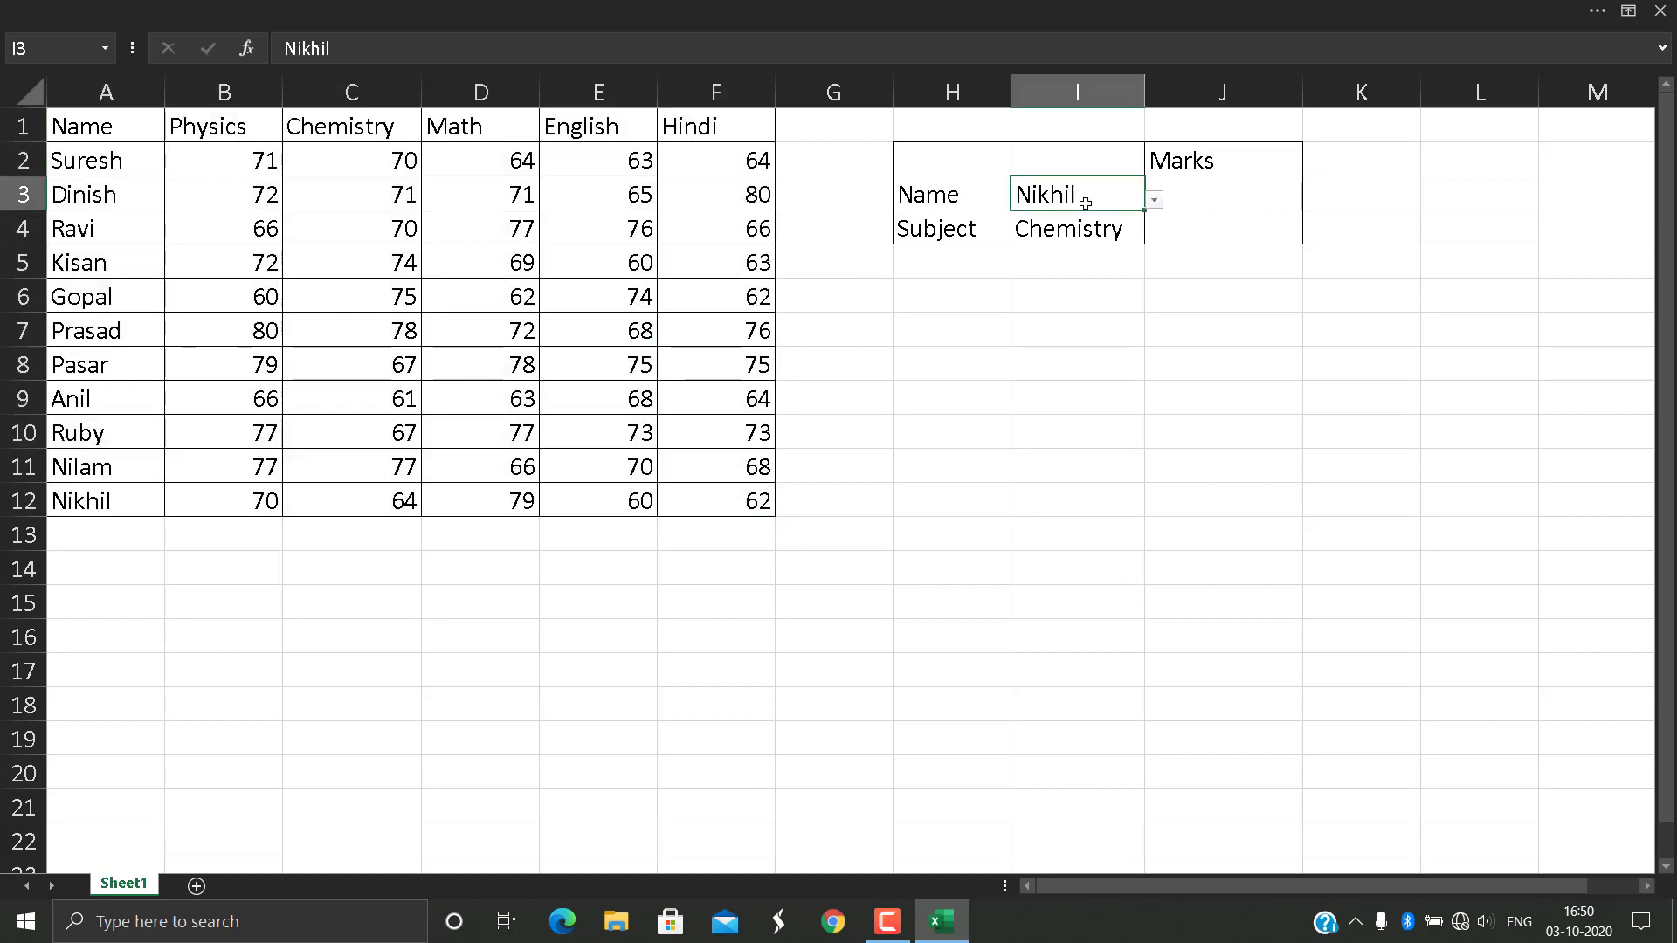
{"action": "left_click", "coordinate": [1104, 235]}
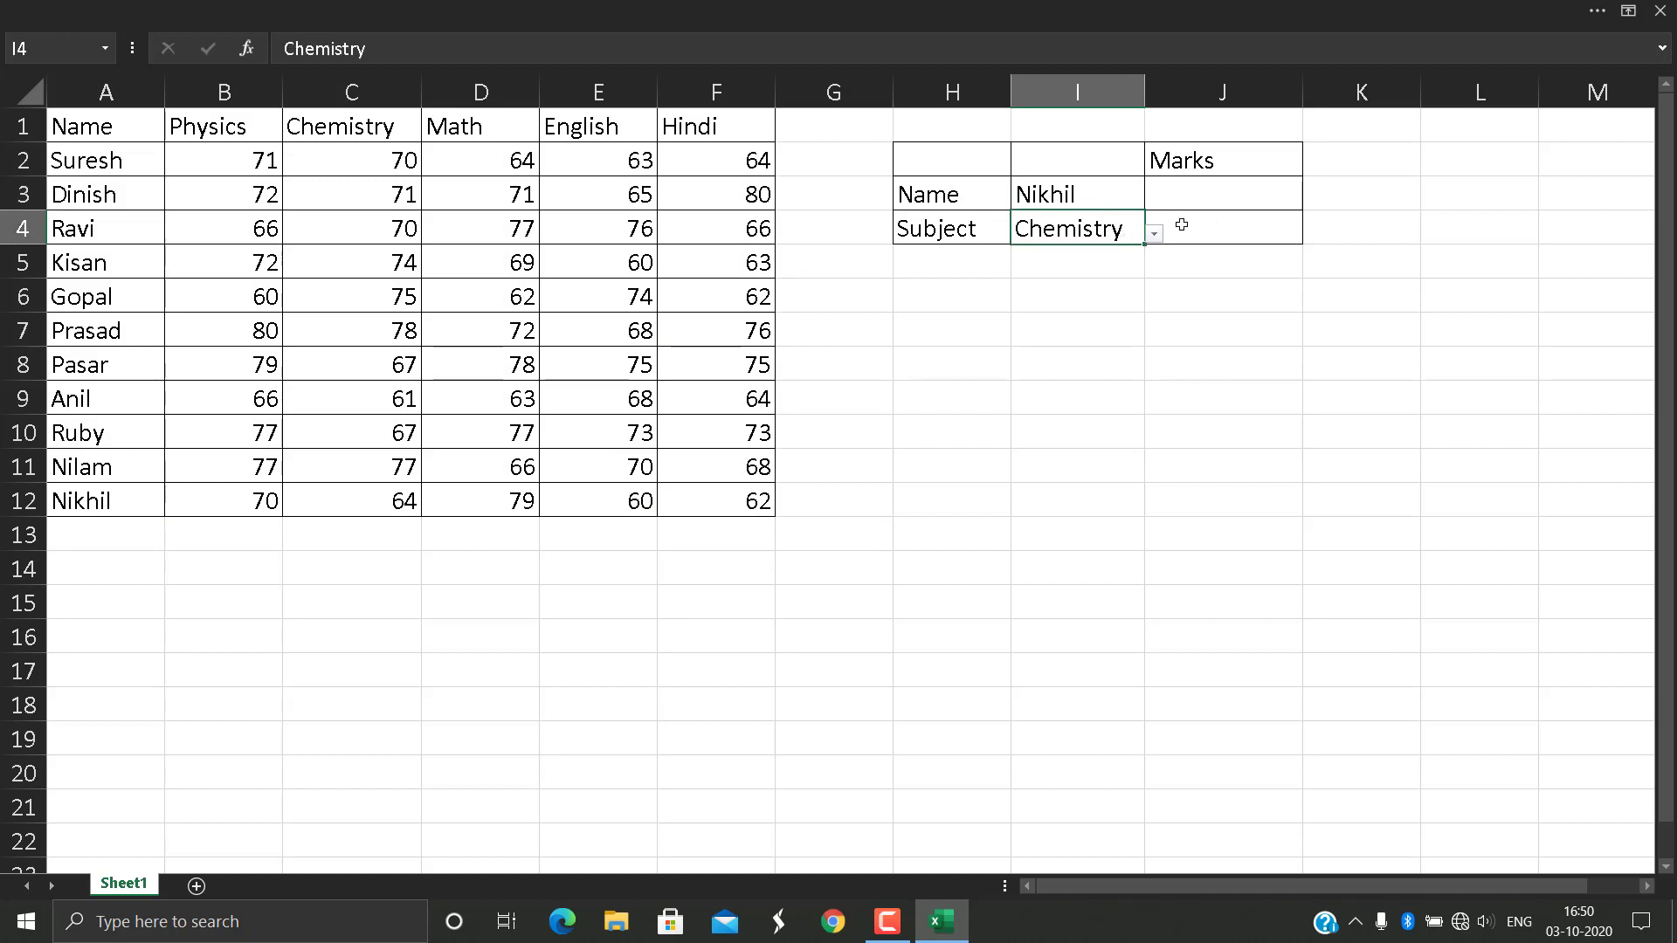
Step: Enter =VLOOKUP(I3,A1:F12,3,FALSE) in J3, returning 64
{"action": "left_click", "coordinate": [1233, 194]}
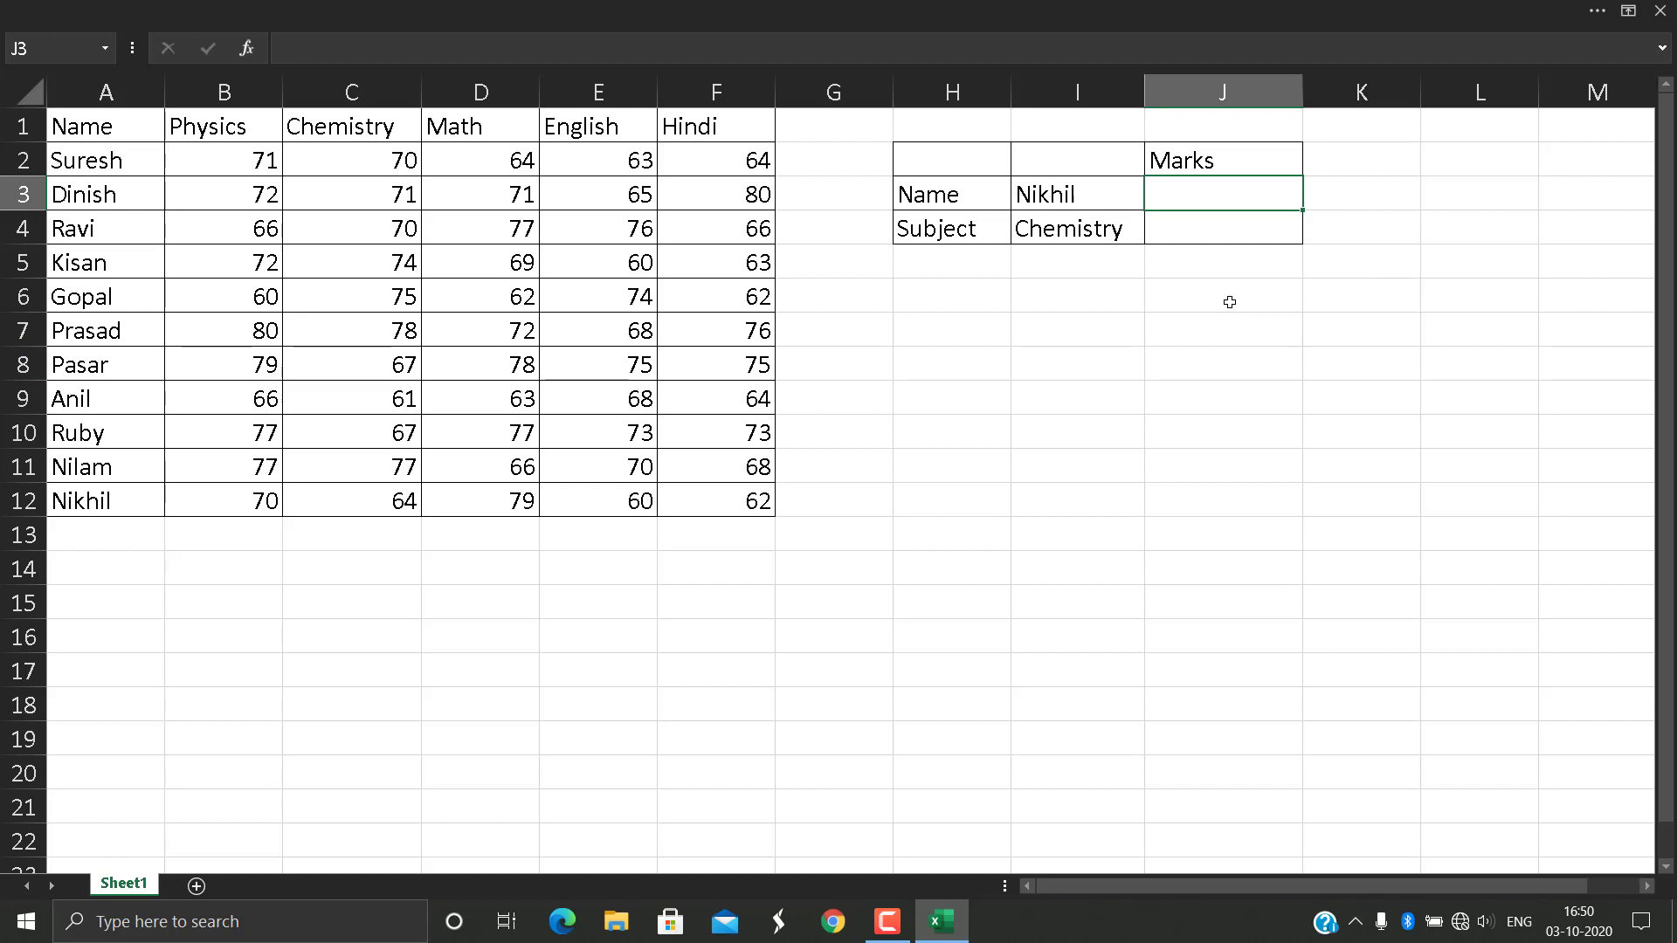
{"action": "type", "text": "=vl"}
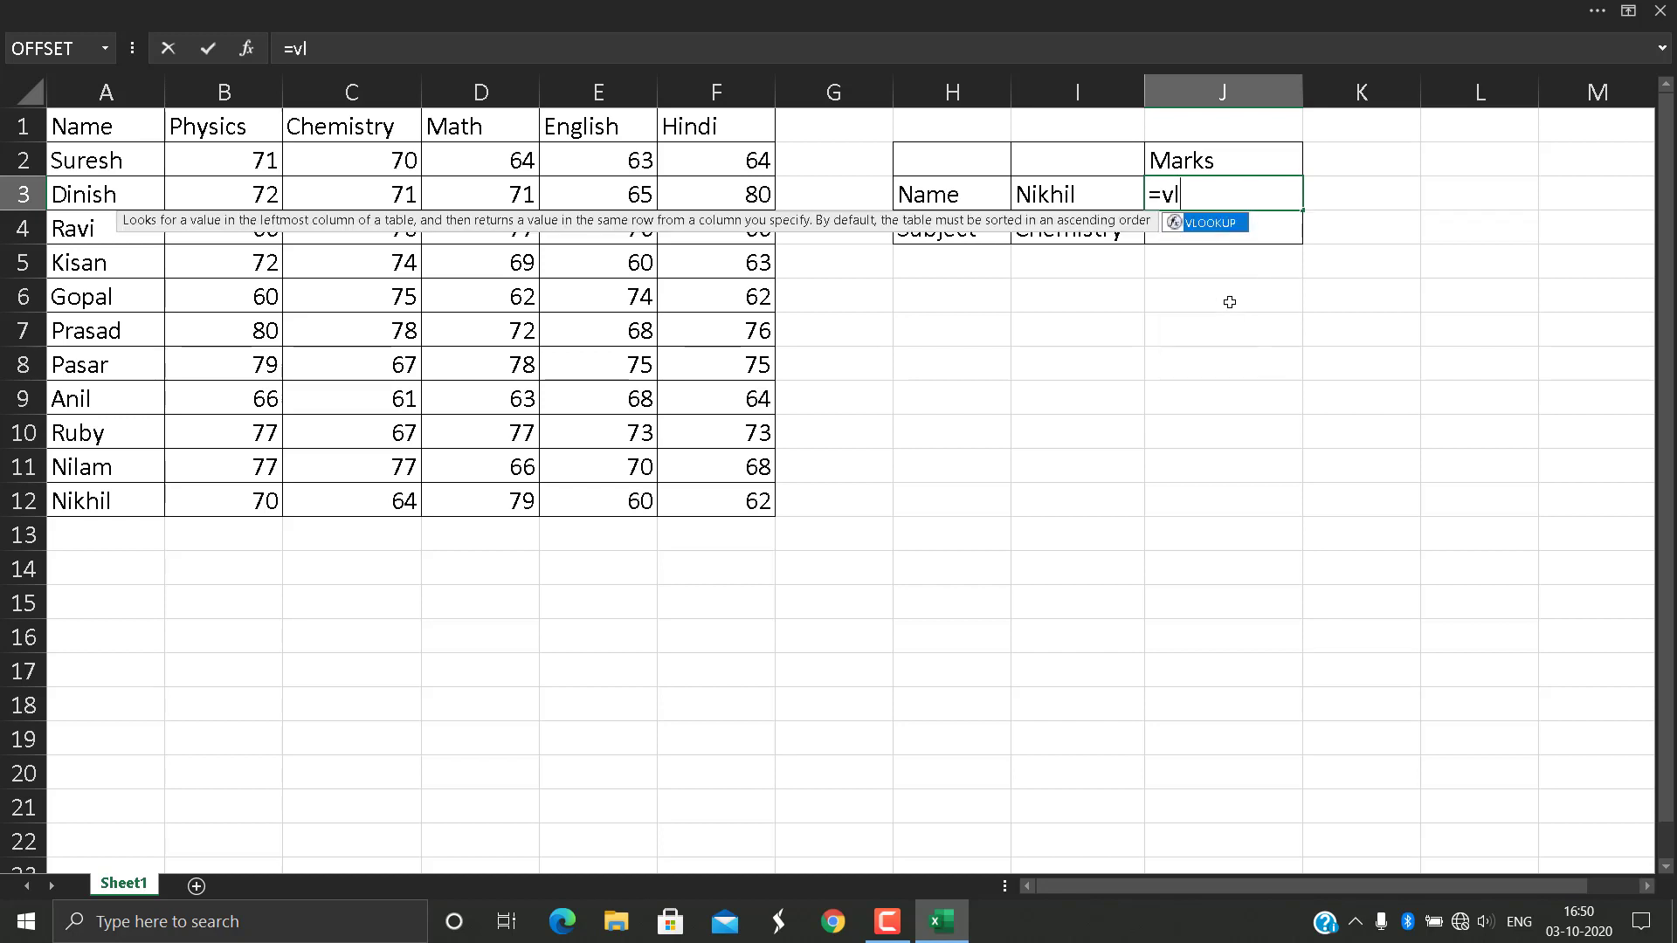
{"action": "key", "text": "Tab"}
{"action": "left_click", "coordinate": [1070, 194]}
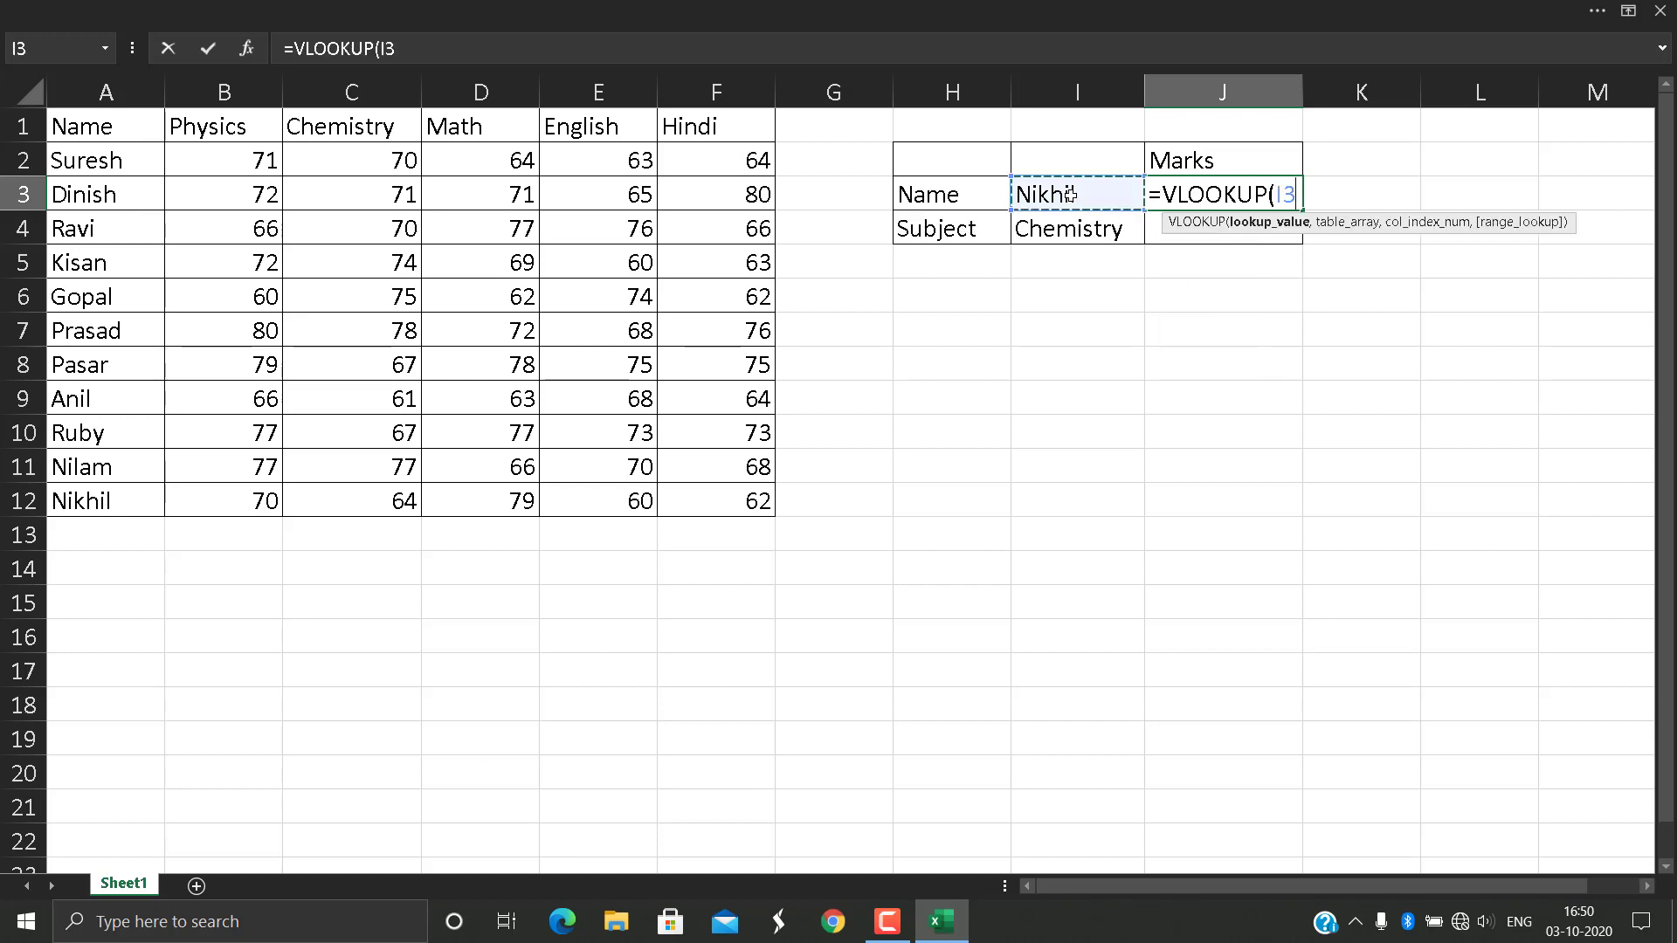
{"action": "type", "text": ","}
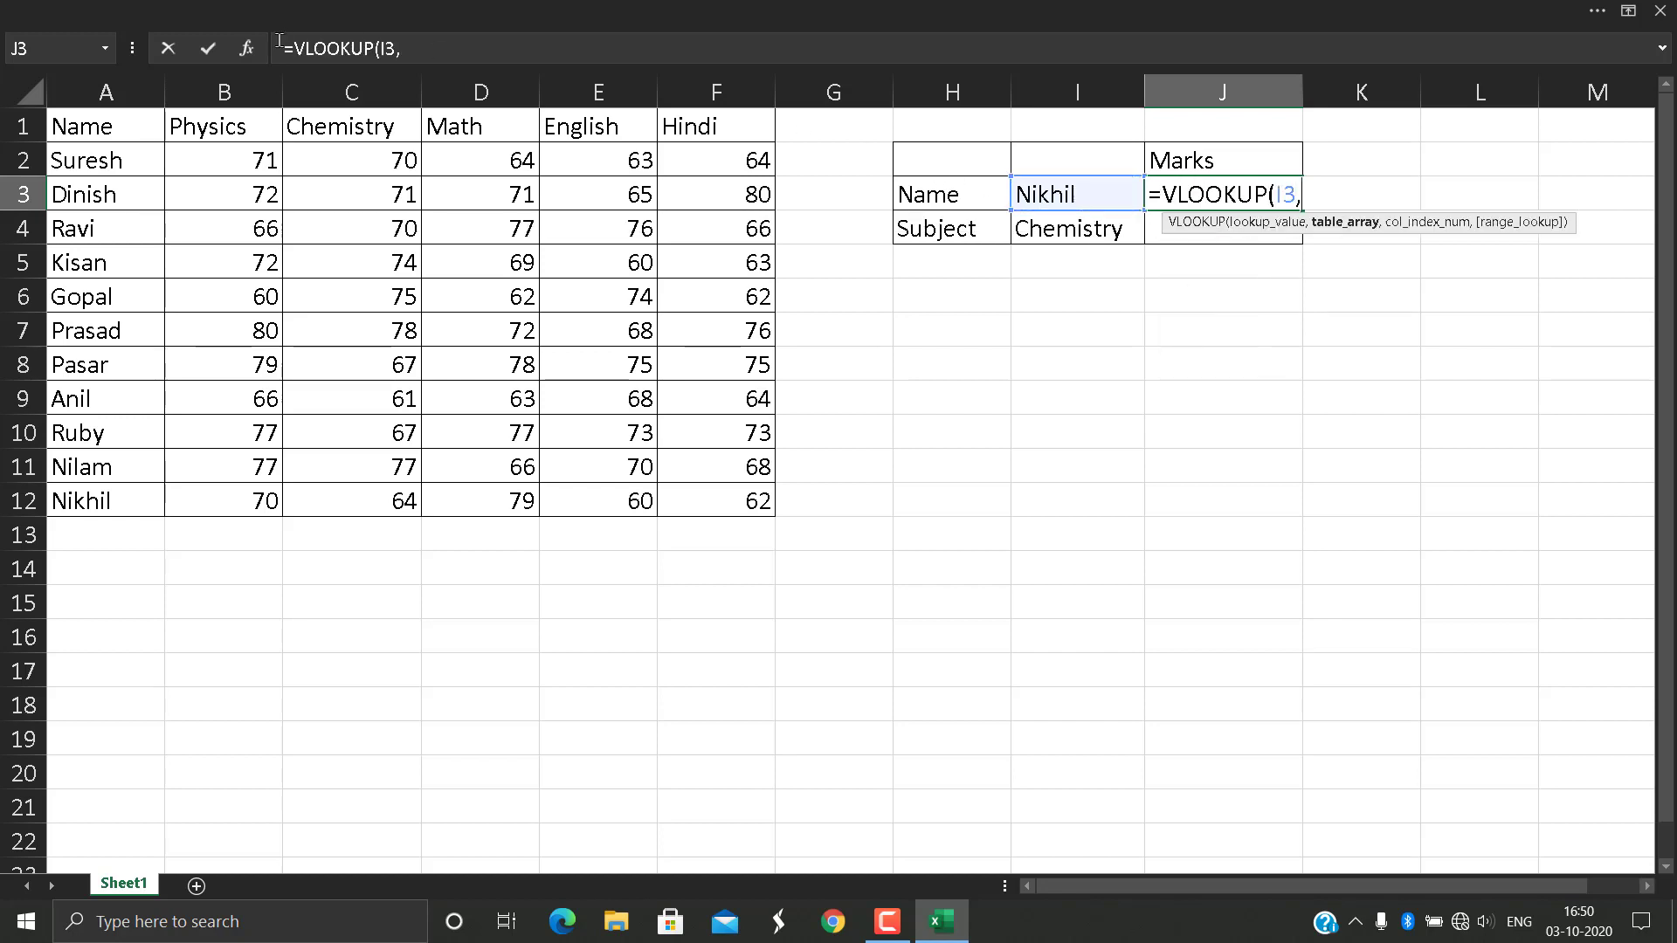
{"action": "left_click", "coordinate": [104, 127]}
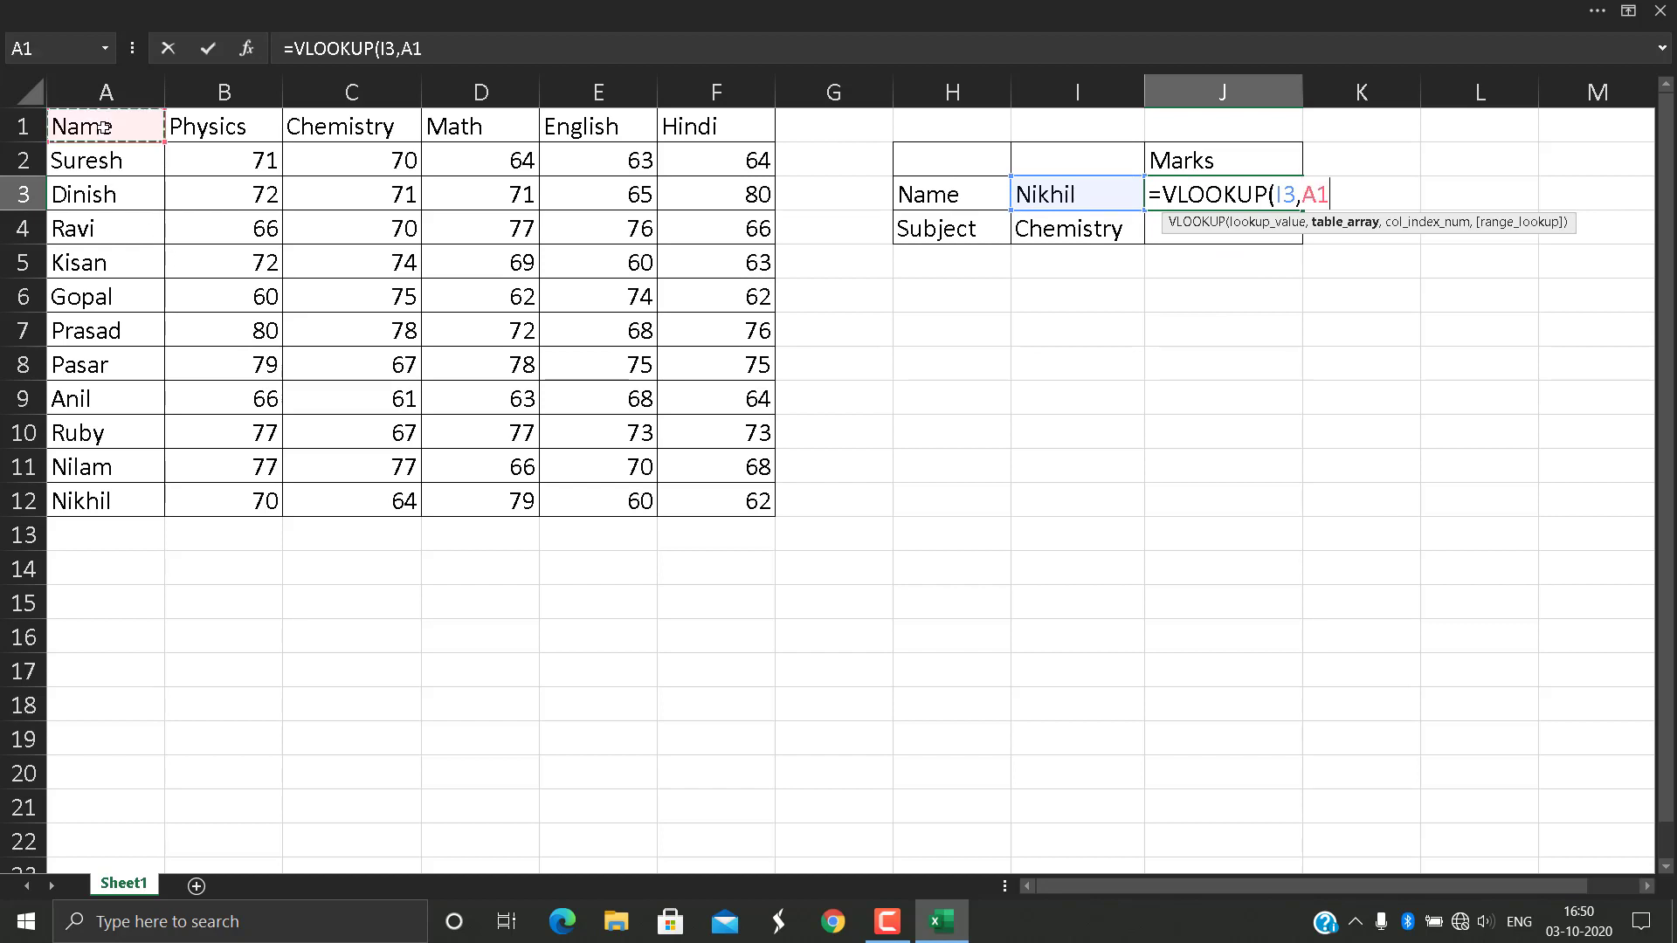
{"action": "left_click_drag", "start_coordinate": [104, 127], "coordinate": [758, 502]}
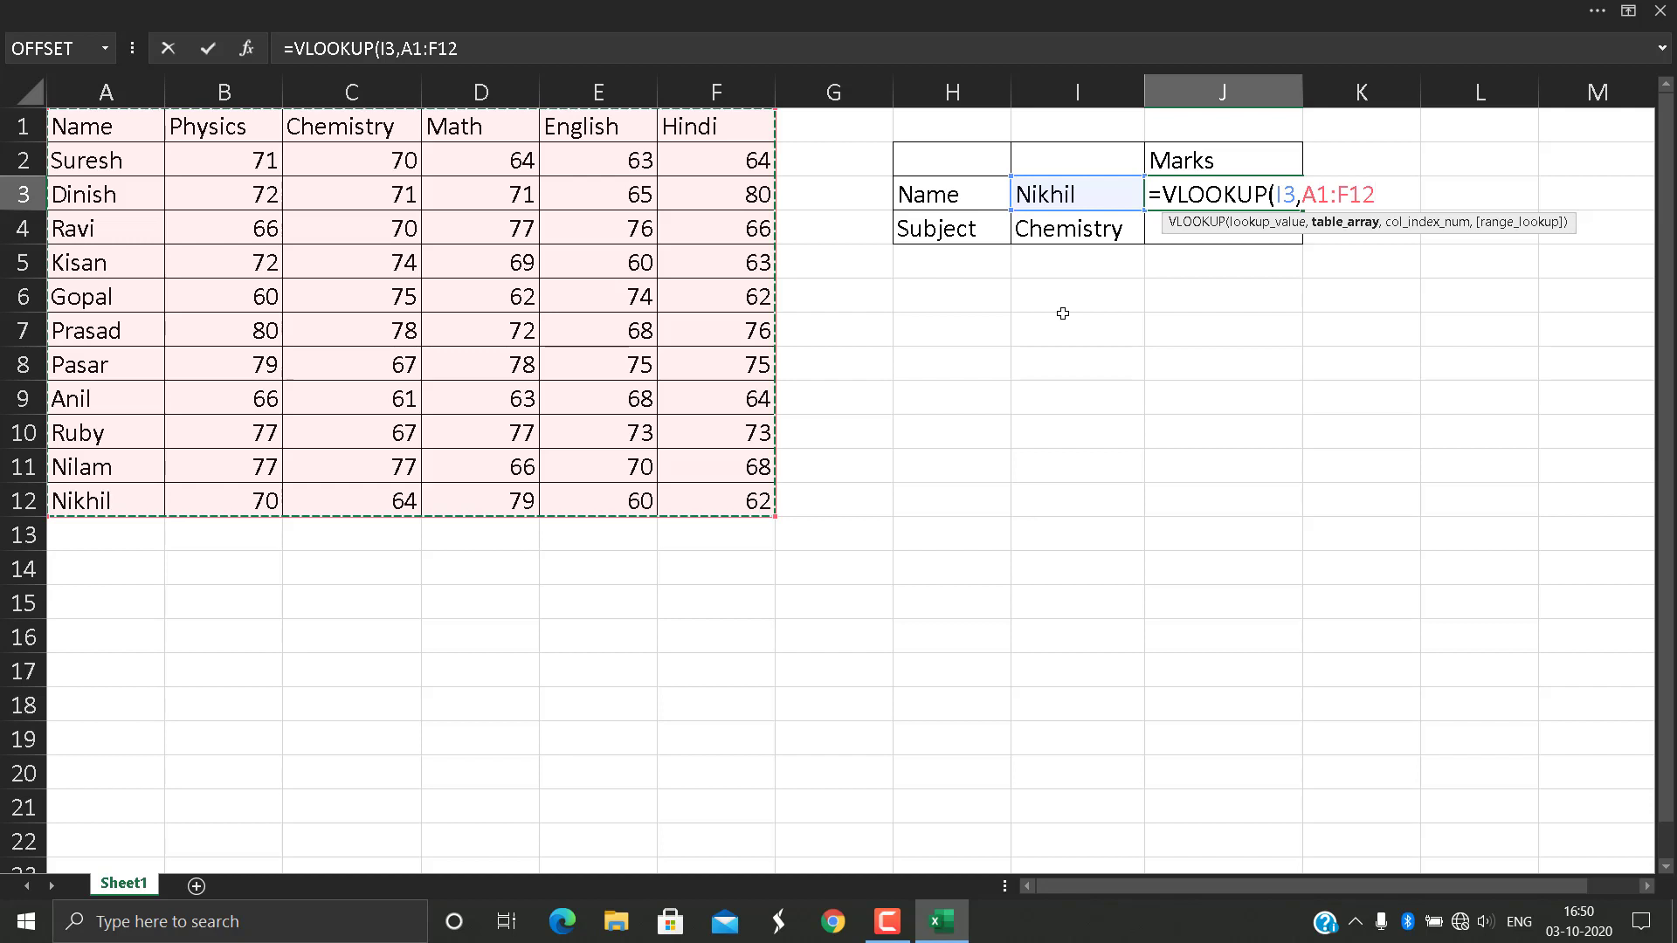
{"action": "type", "text": ","}
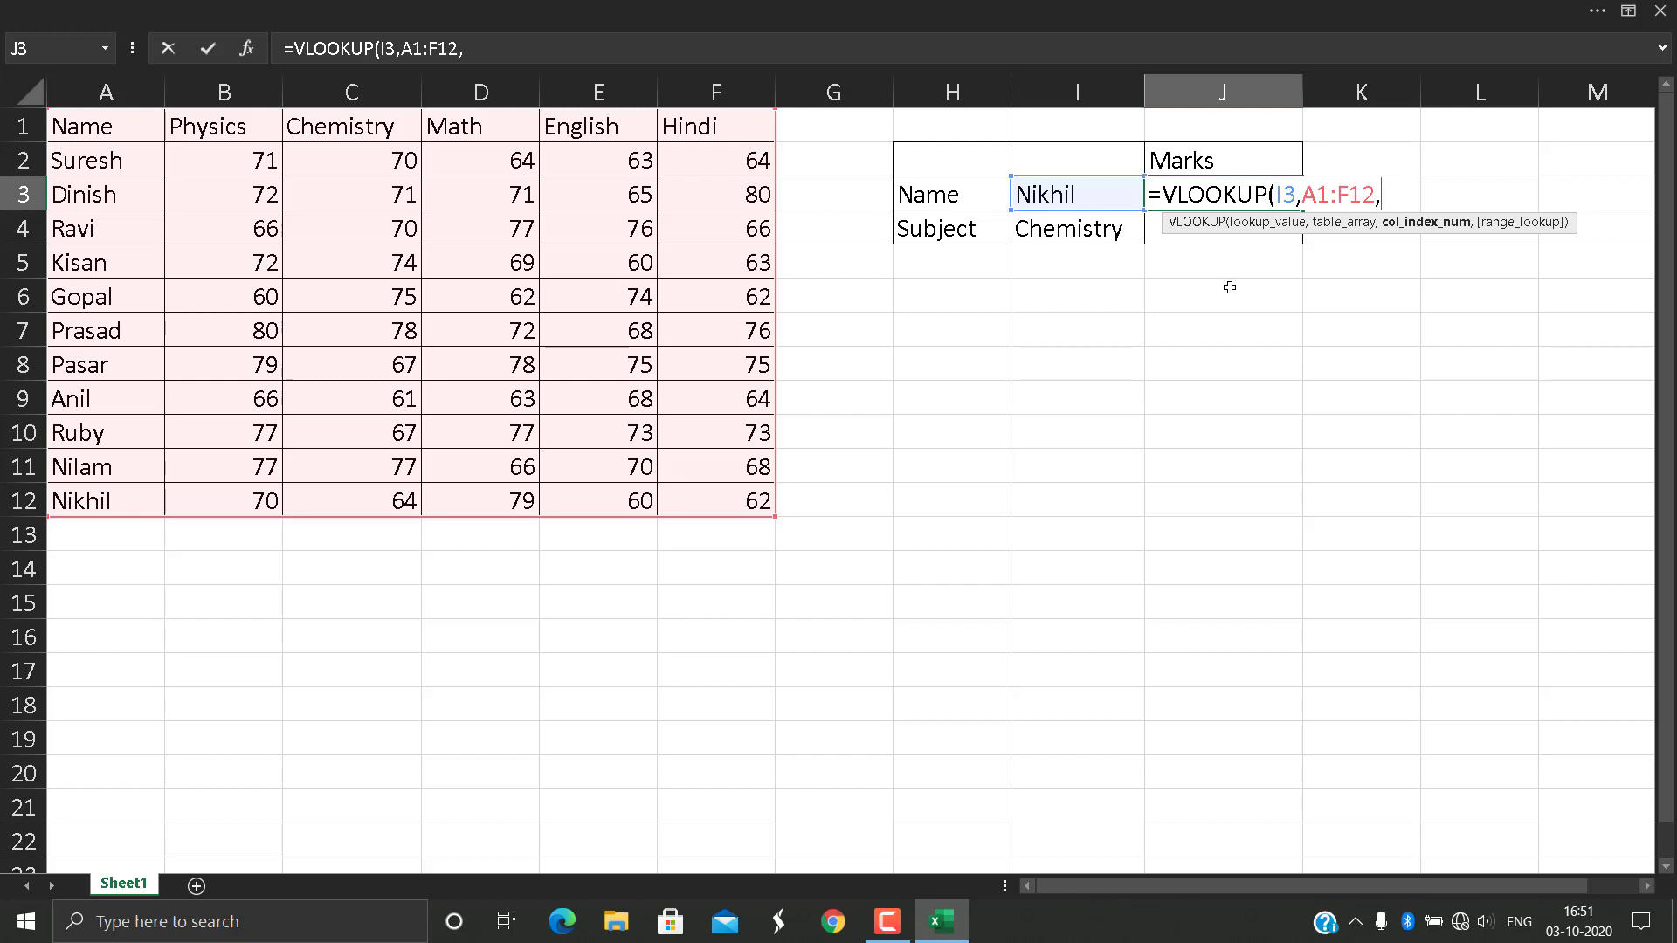
{"action": "type", "text": "3"}
{"action": "type", "text": ","}
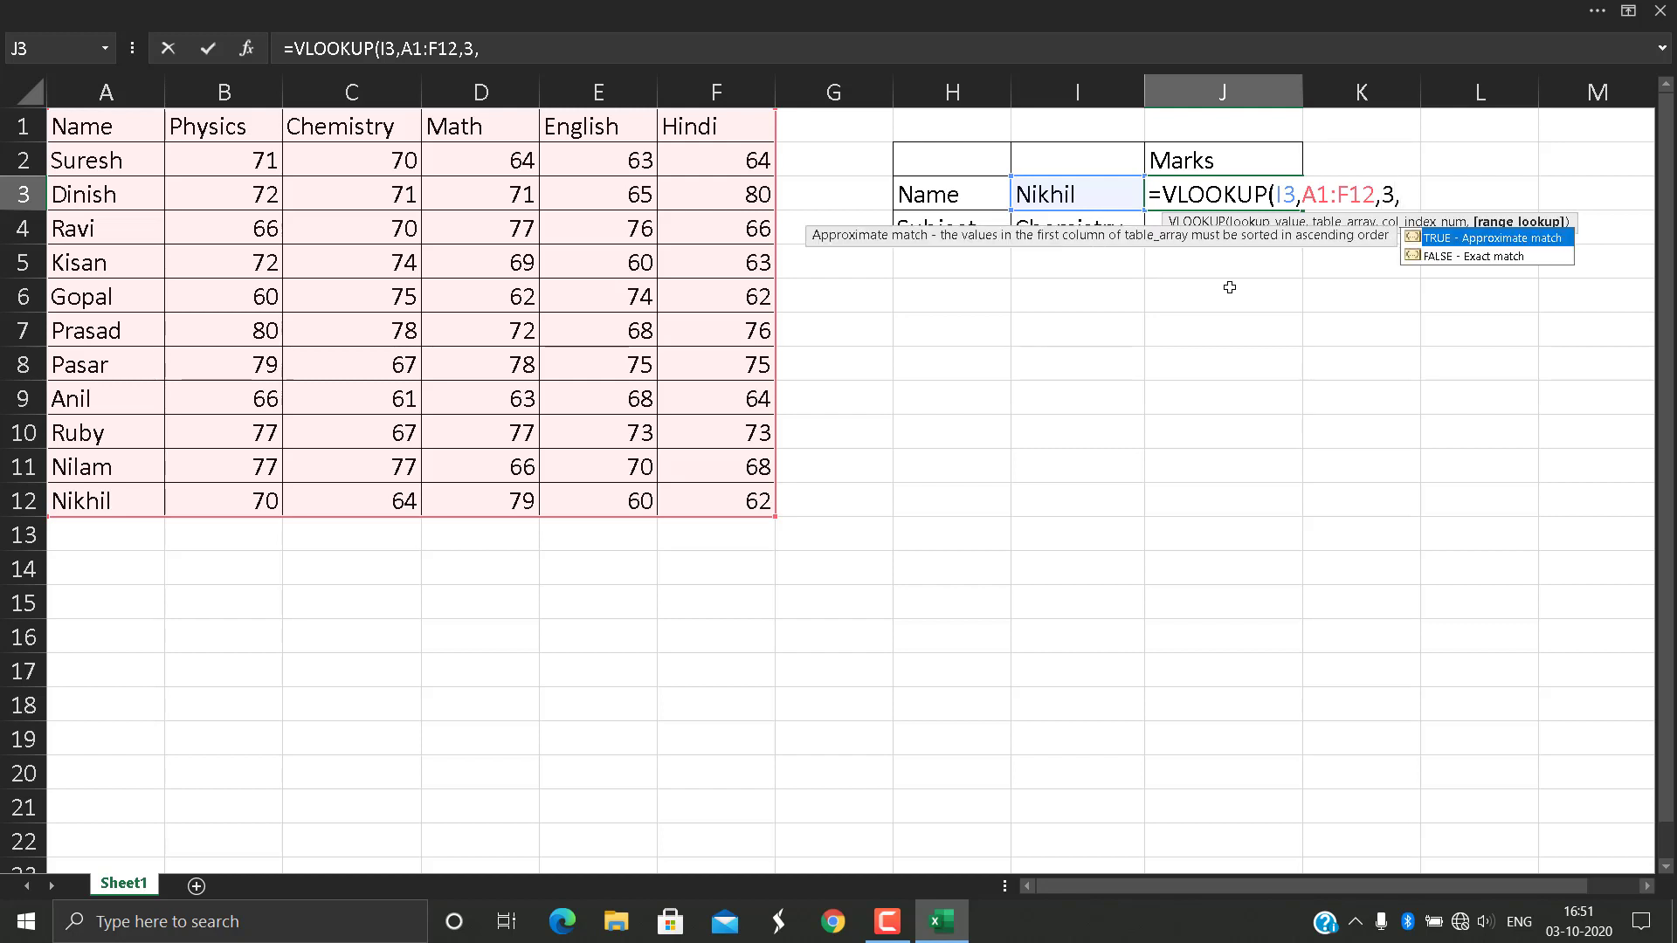
{"action": "type", "text": "FALSE)"}
{"action": "key", "text": "ctrl+Return"}
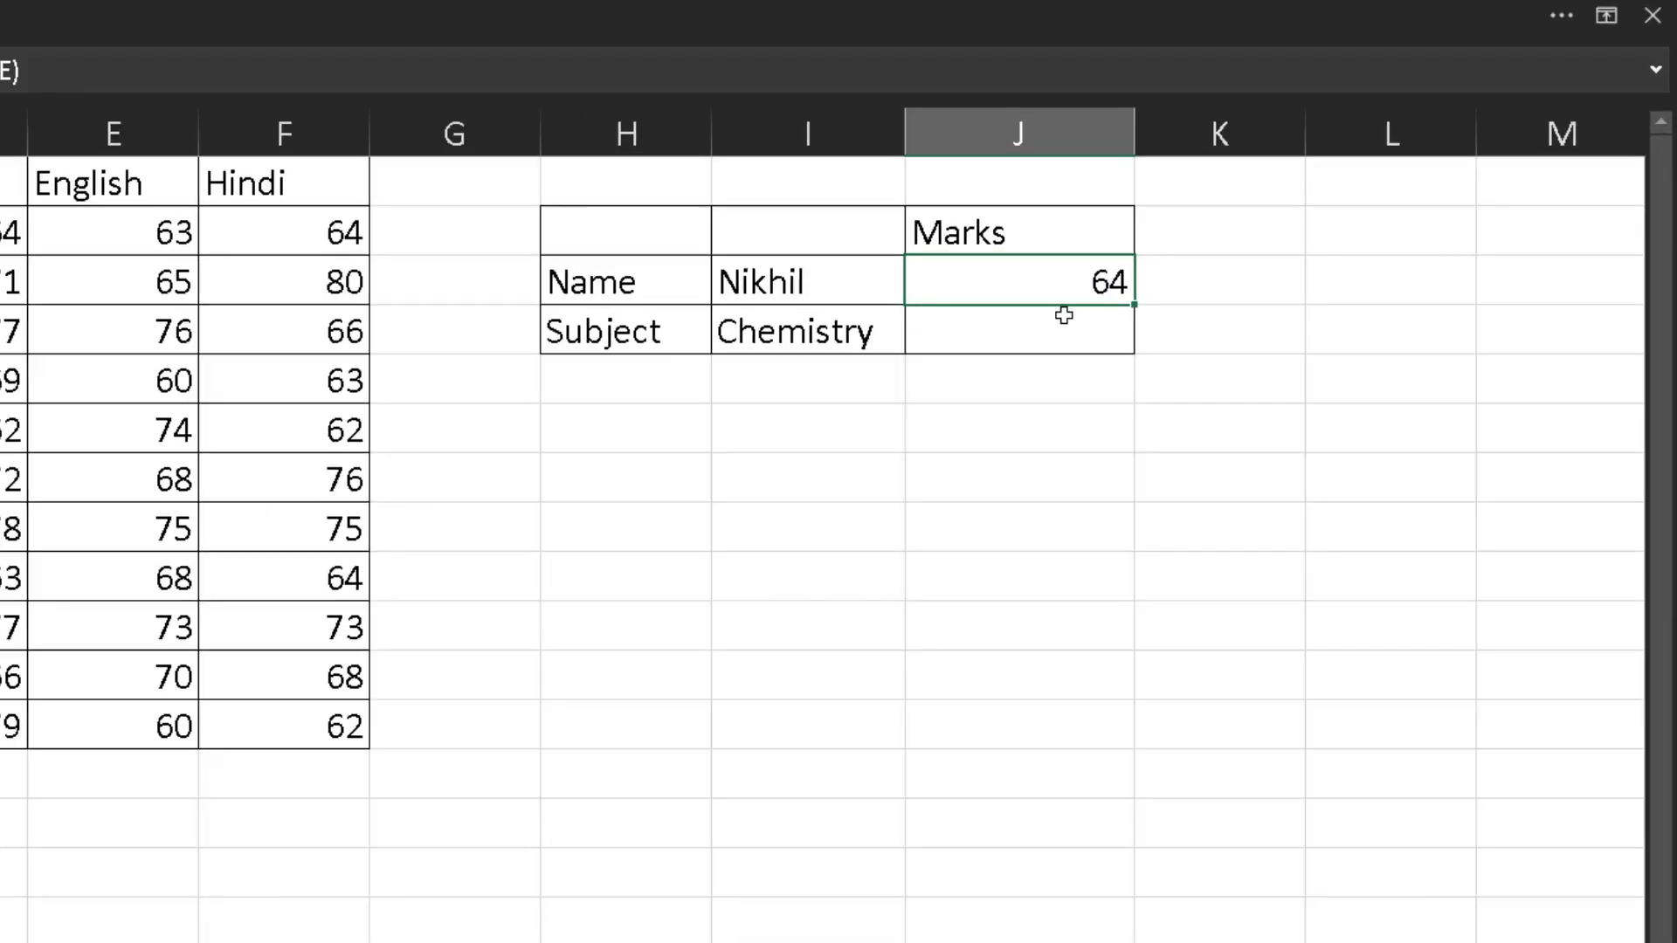
{"action": "double_click", "coordinate": [832, 385]}
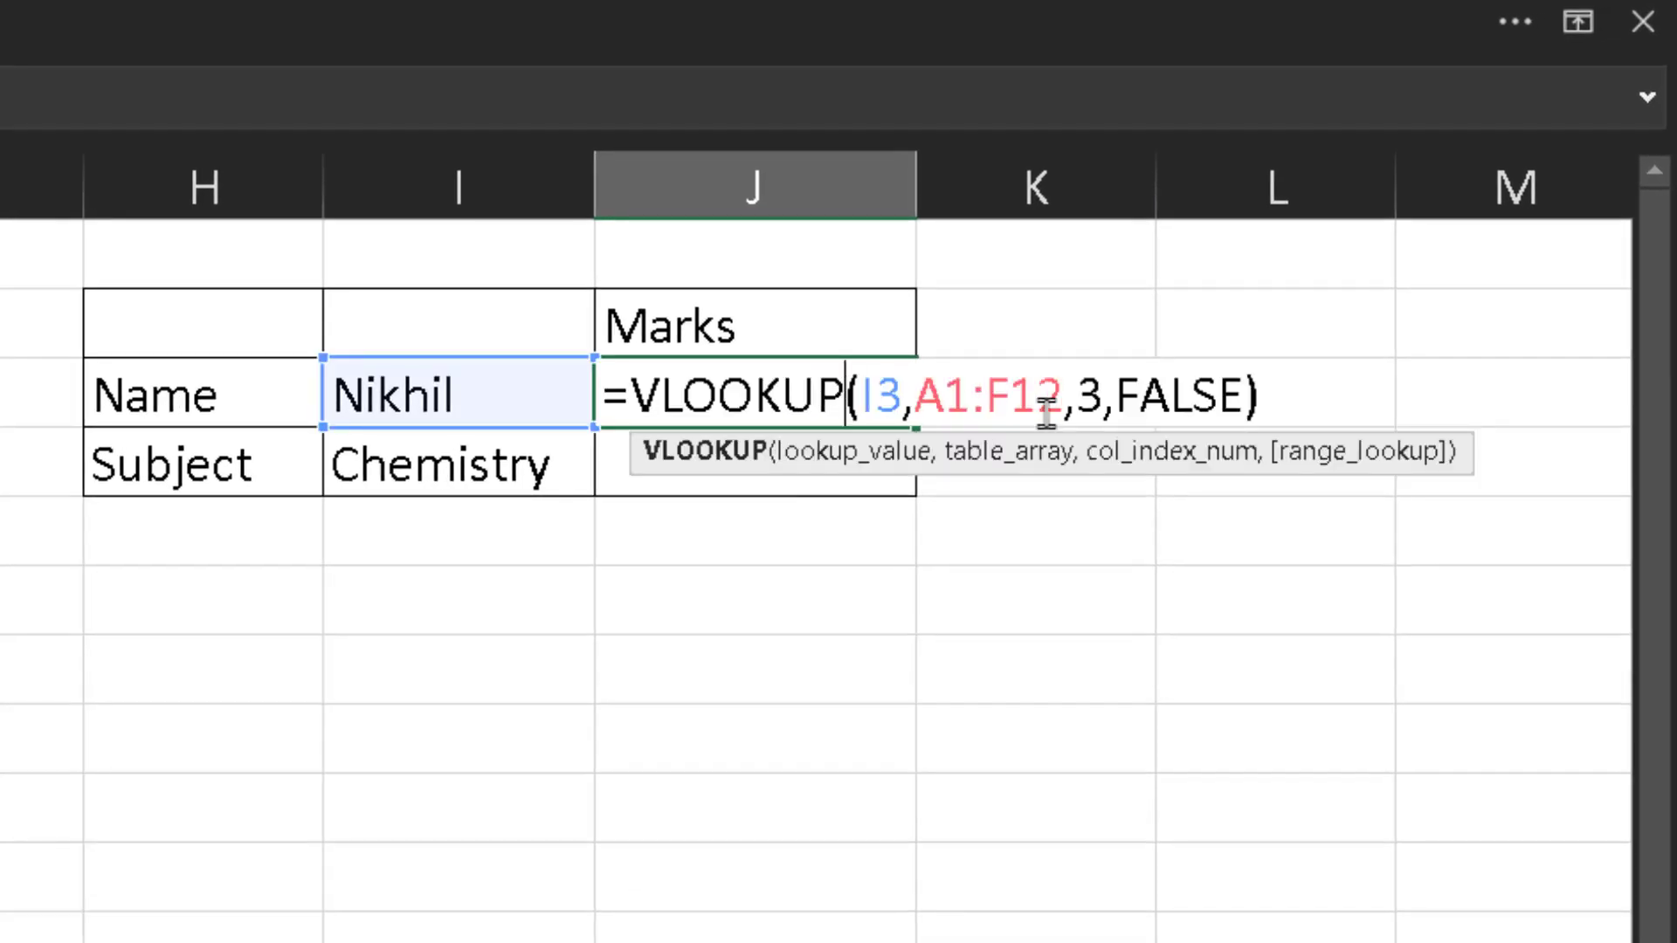
{"action": "double_click", "coordinate": [1102, 400]}
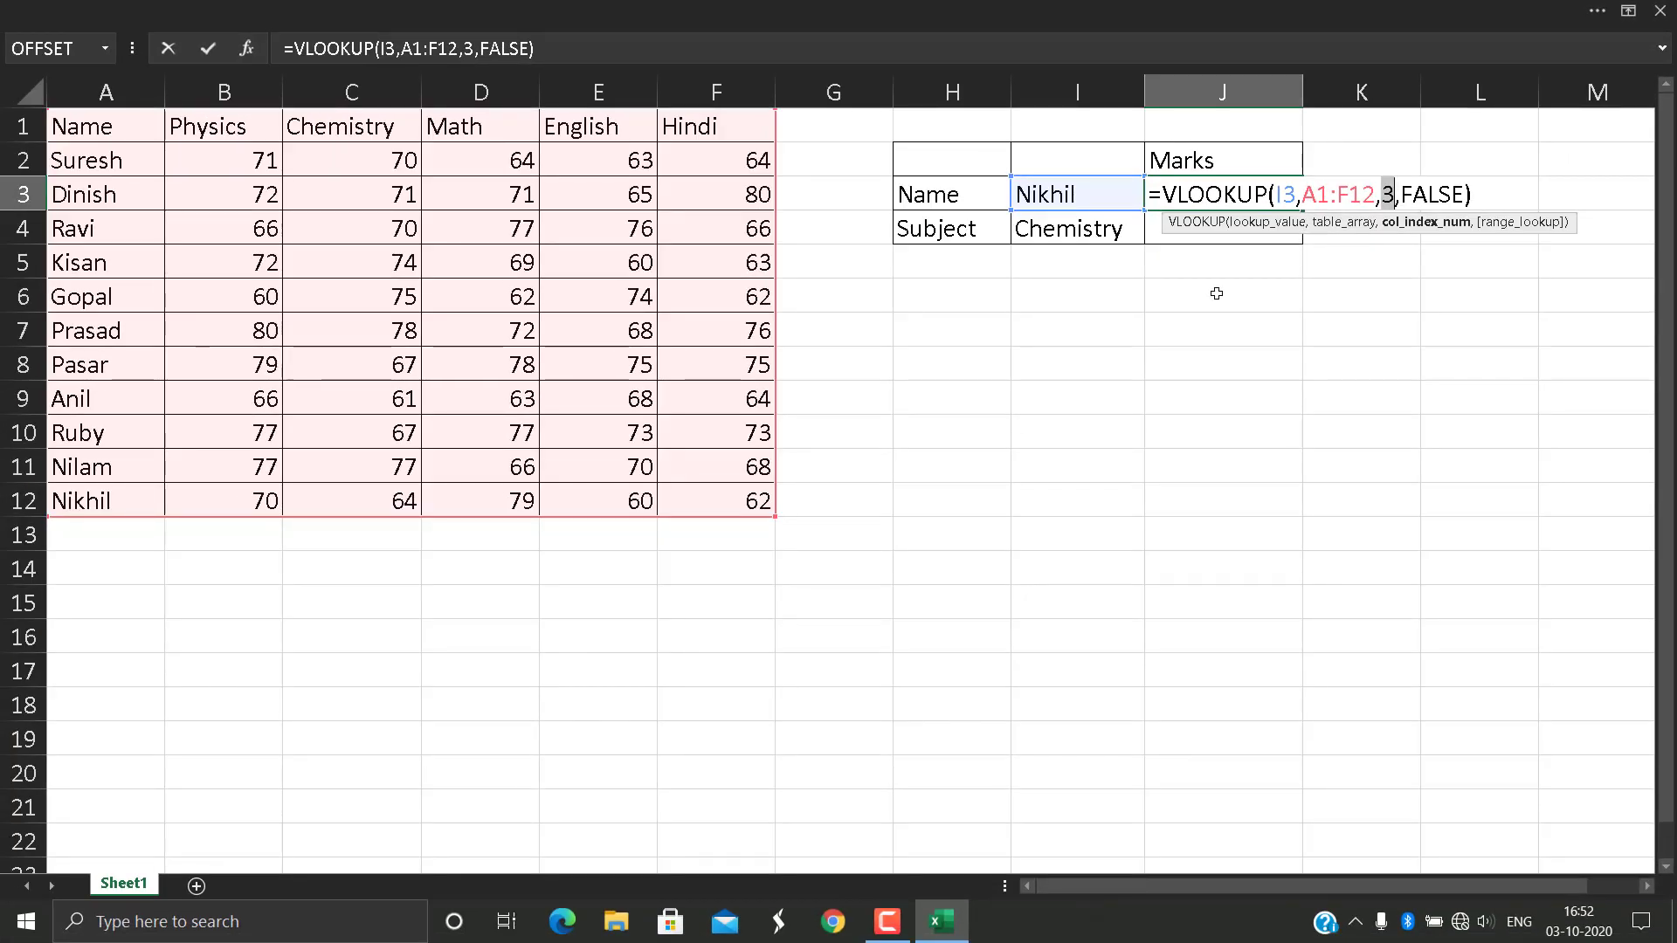
{"action": "key", "text": "ctrl+Return"}
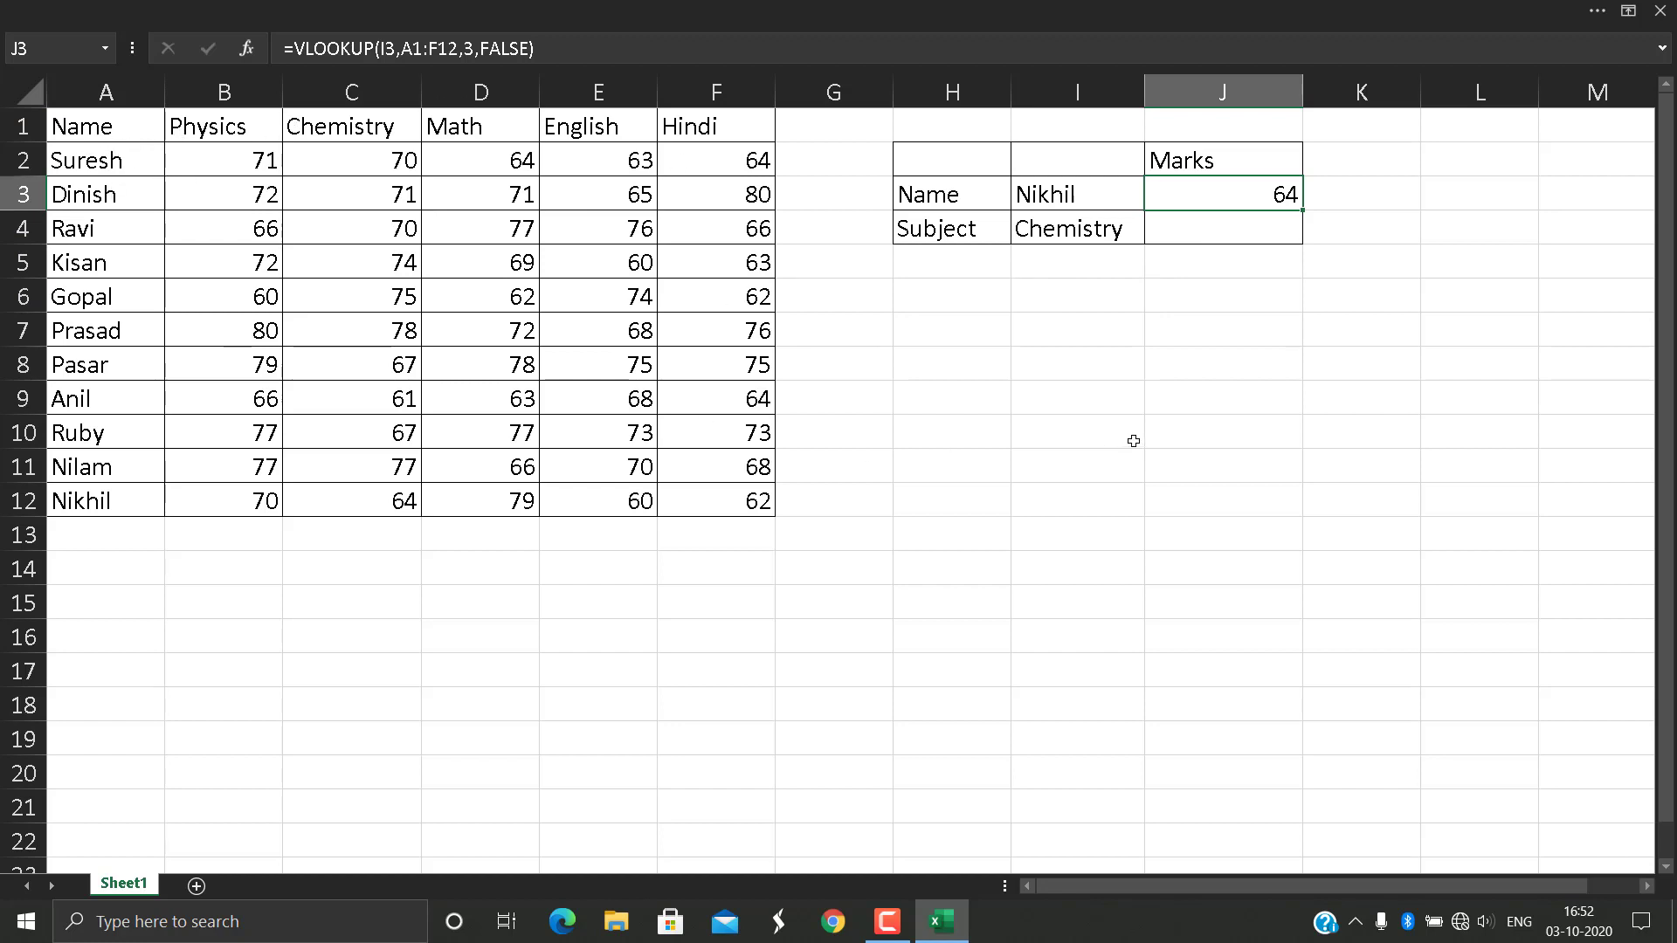
{"action": "left_click", "coordinate": [943, 330]}
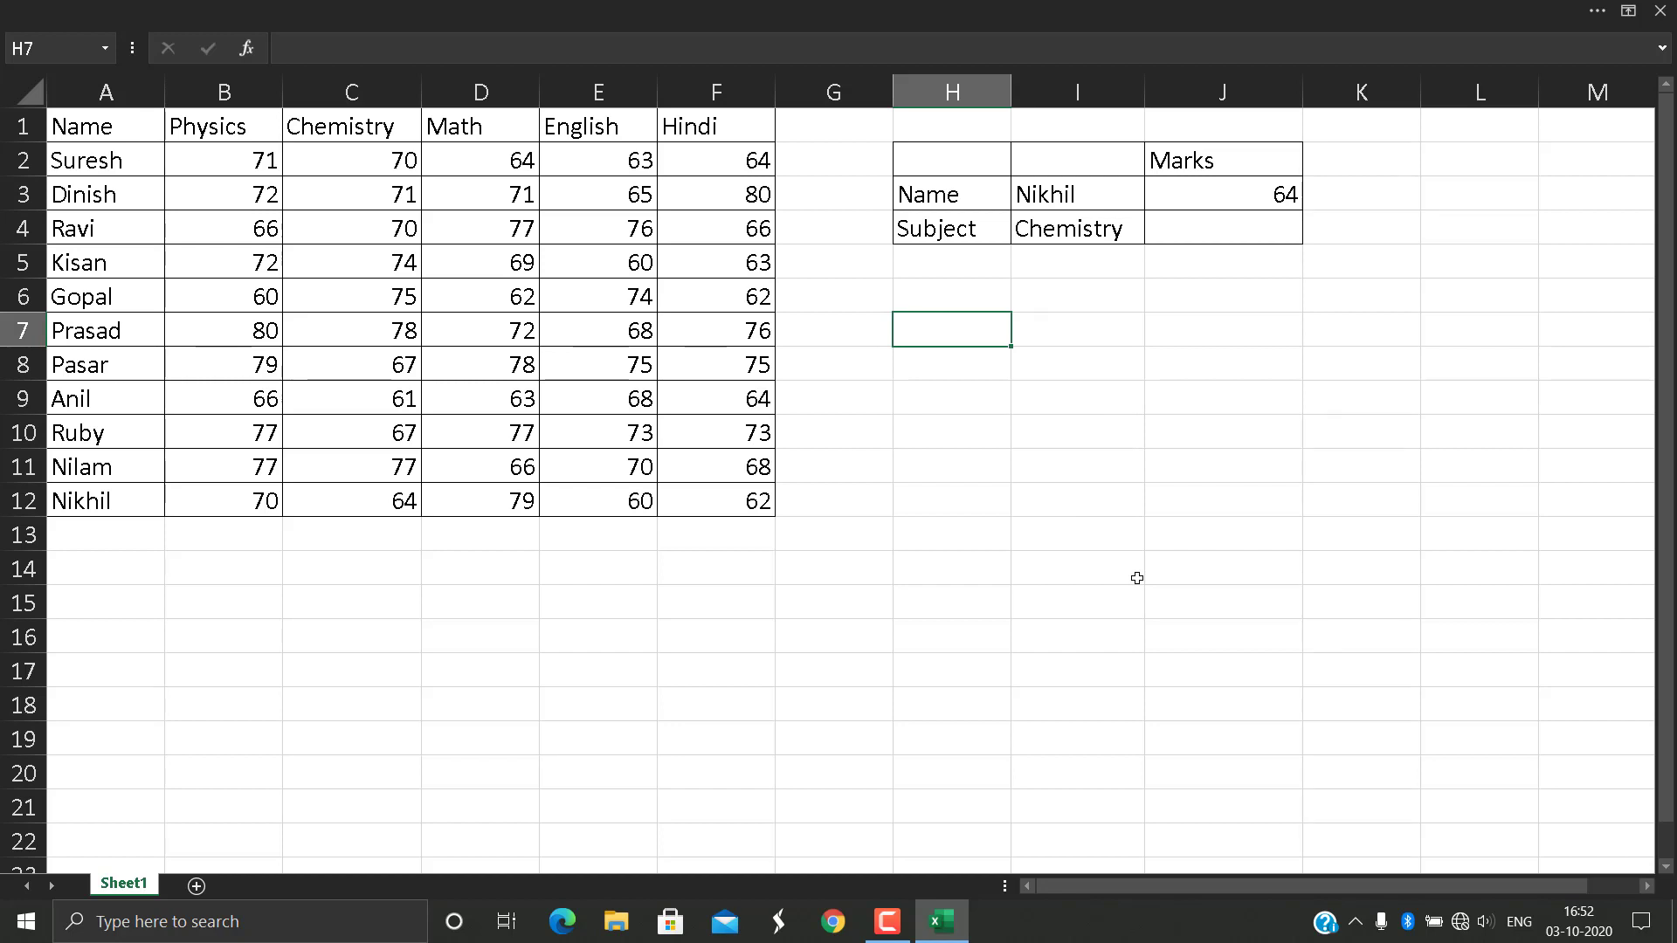
Step: Start =SUMPRODUCT((A1:F1)) in H7, preview the header values with F9, then undo the preview
{"action": "type", "text": "=sum"}
{"action": "key", "text": "Down"}
{"action": "key", "text": "Down"}
{"action": "key", "text": "Down"}
{"action": "key", "text": "Tab"}
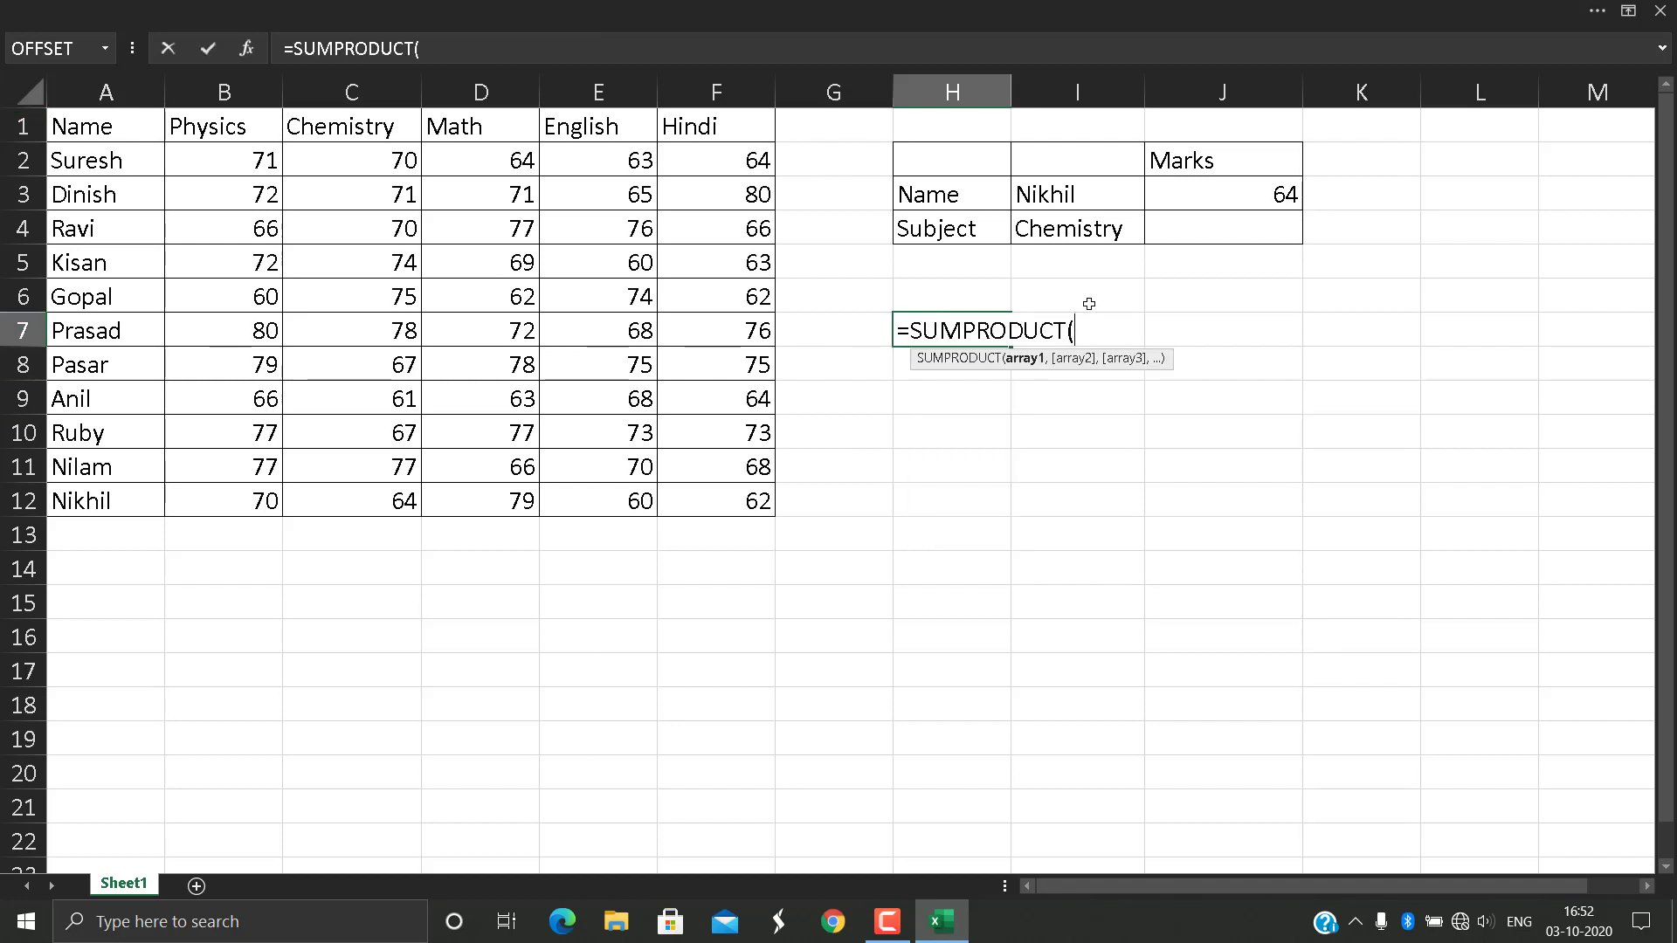
{"action": "type", "text": "("}
{"action": "left_click", "coordinate": [109, 133]}
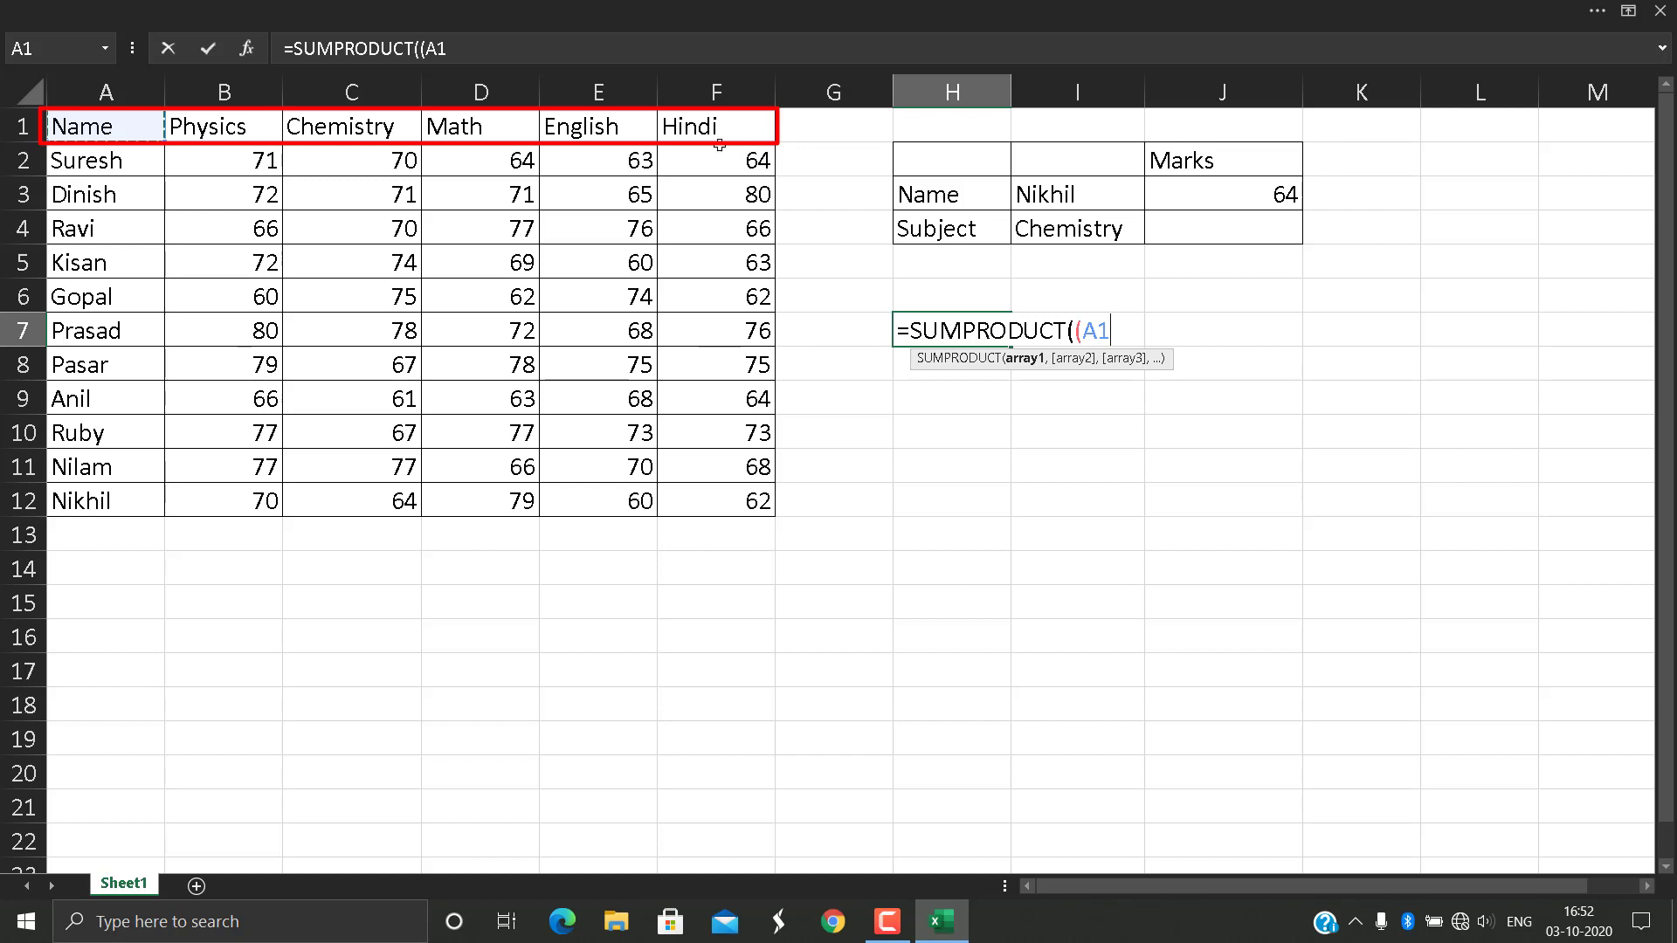
{"action": "left_click_drag", "start_coordinate": [722, 128], "coordinate": [721, 128]}
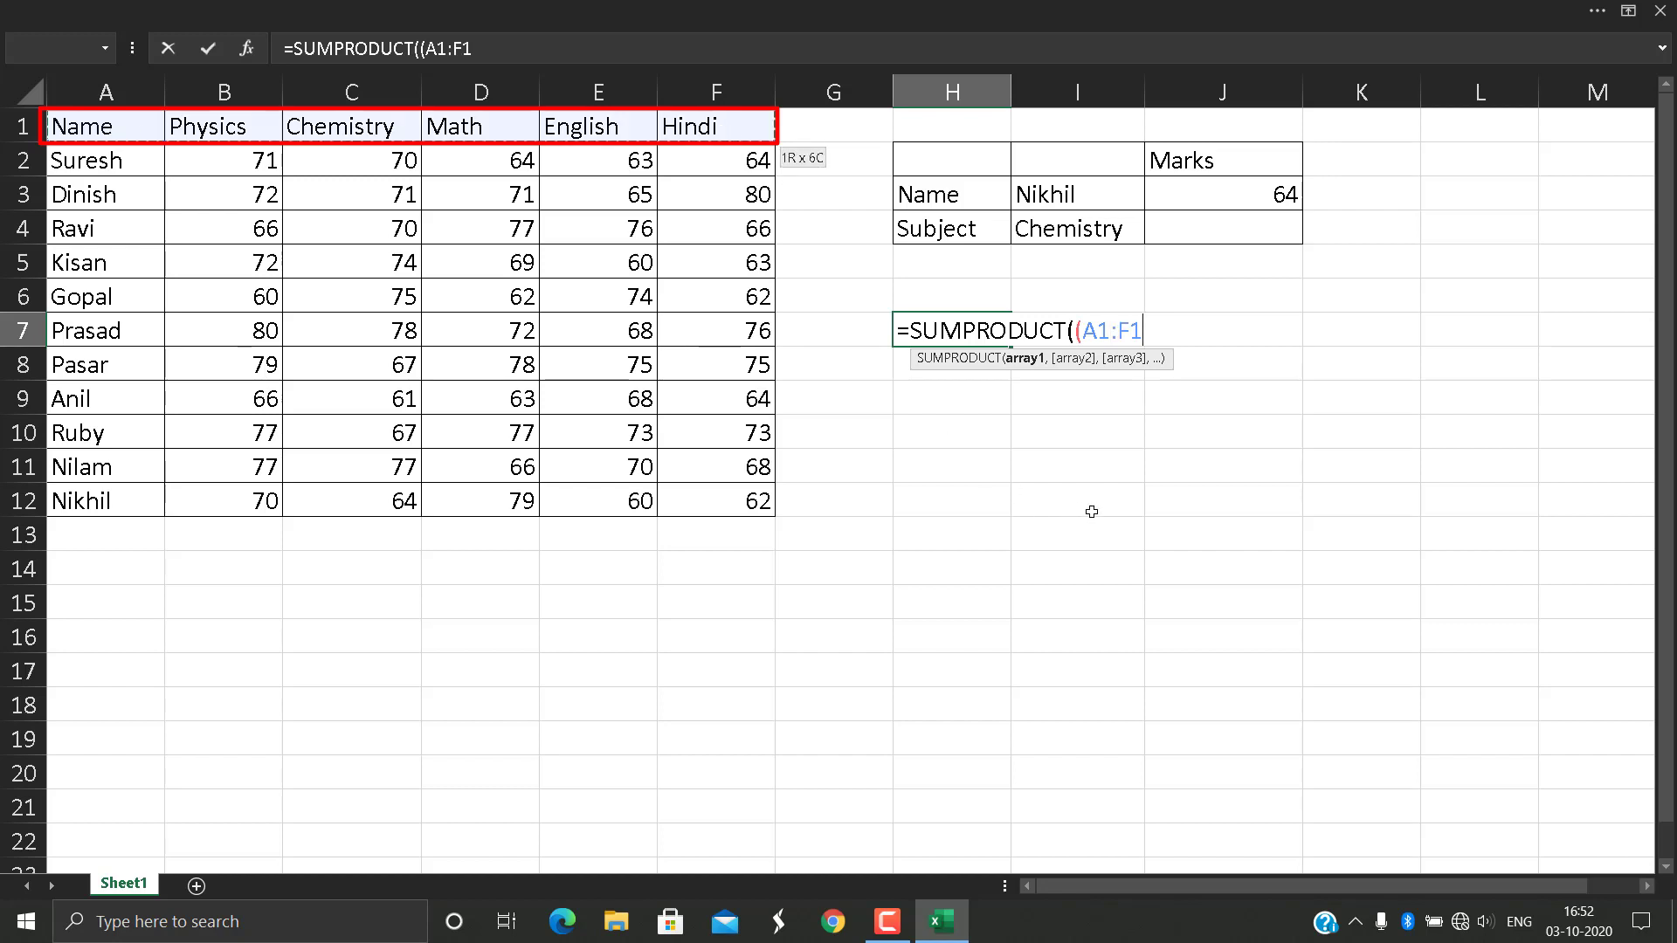
{"action": "type", "text": ")"}
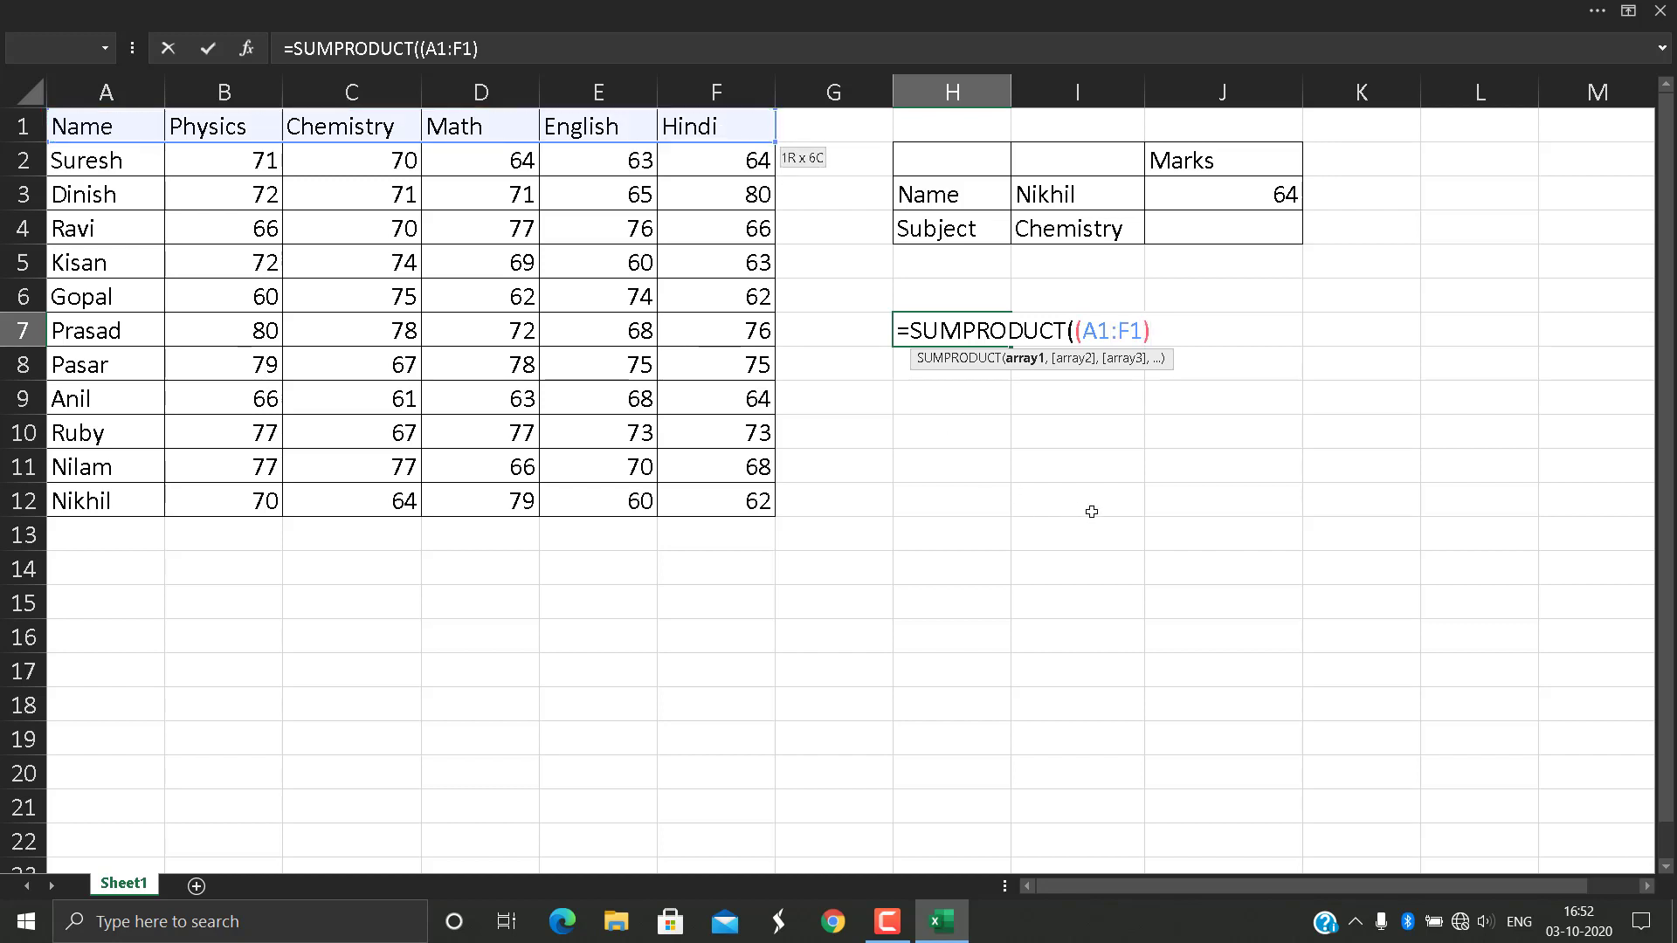
{"action": "type", "text": ")"}
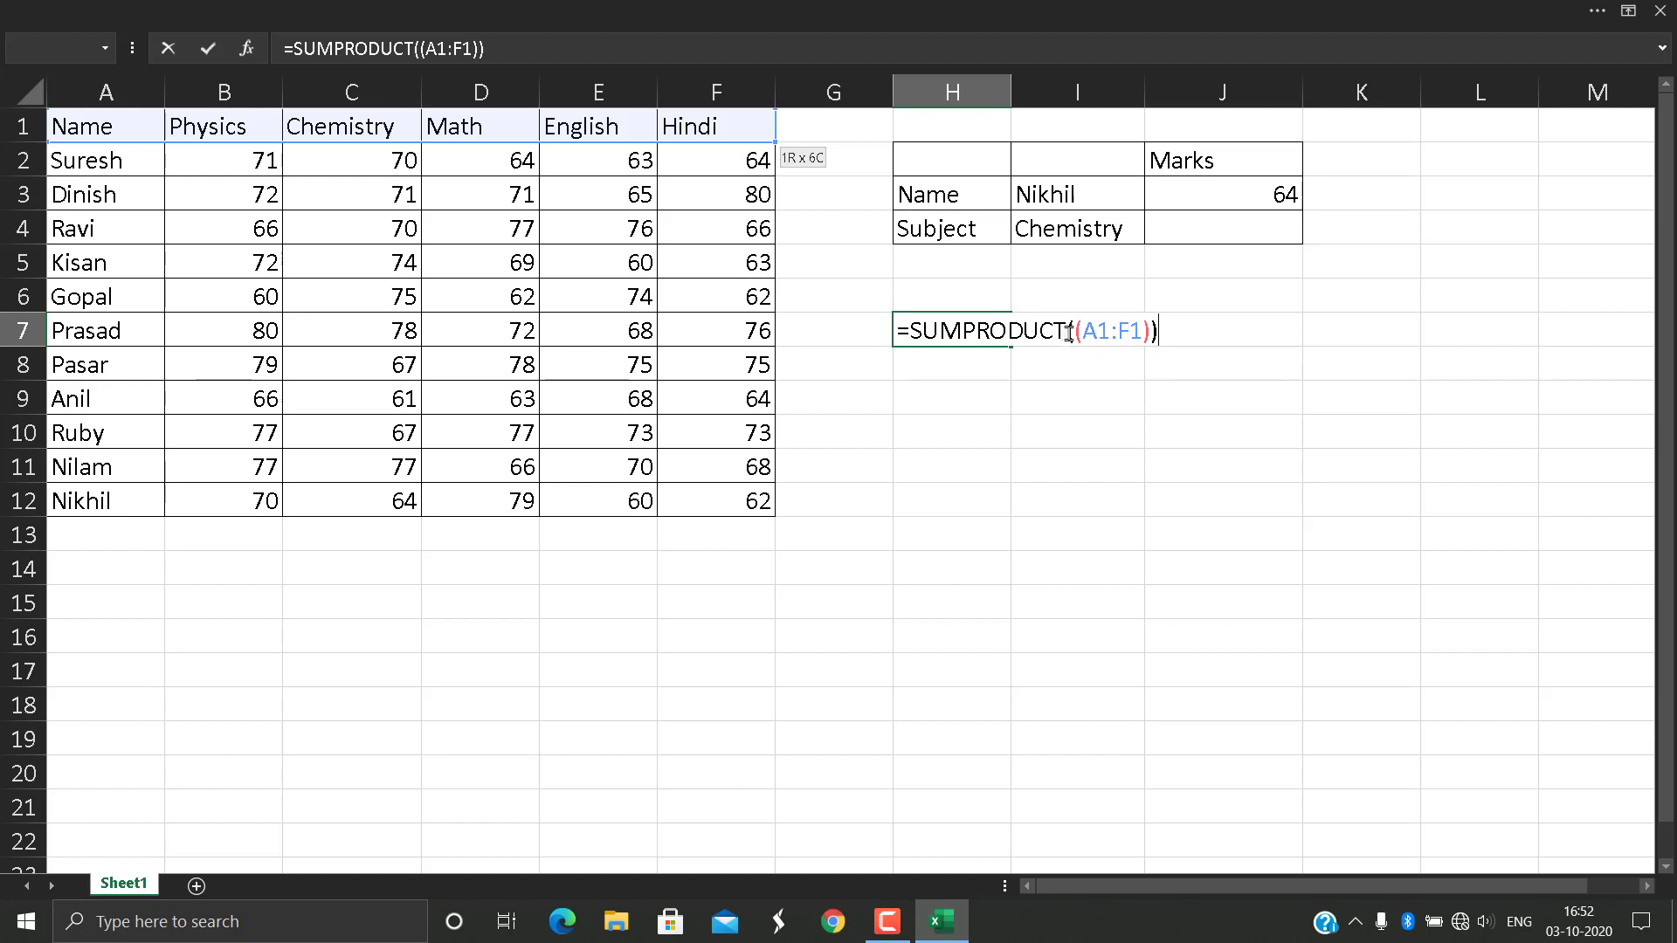
{"action": "left_click", "coordinate": [1072, 334]}
{"action": "left_click_drag", "start_coordinate": [1072, 335], "coordinate": [1151, 332]}
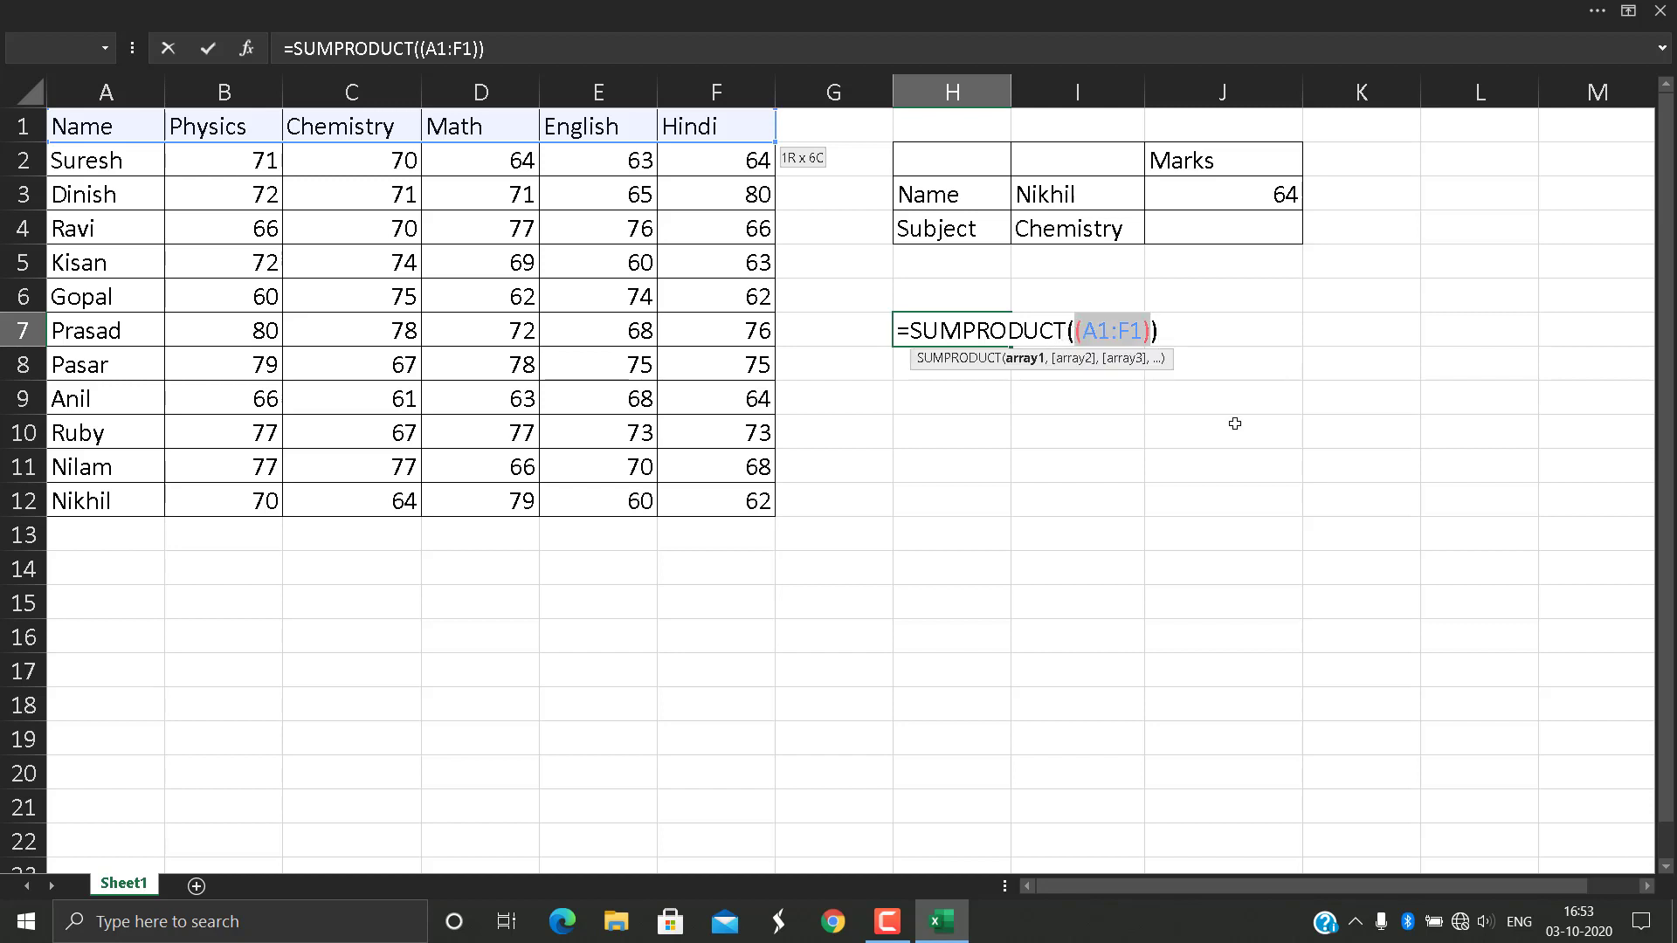
{"action": "key", "text": "F9"}
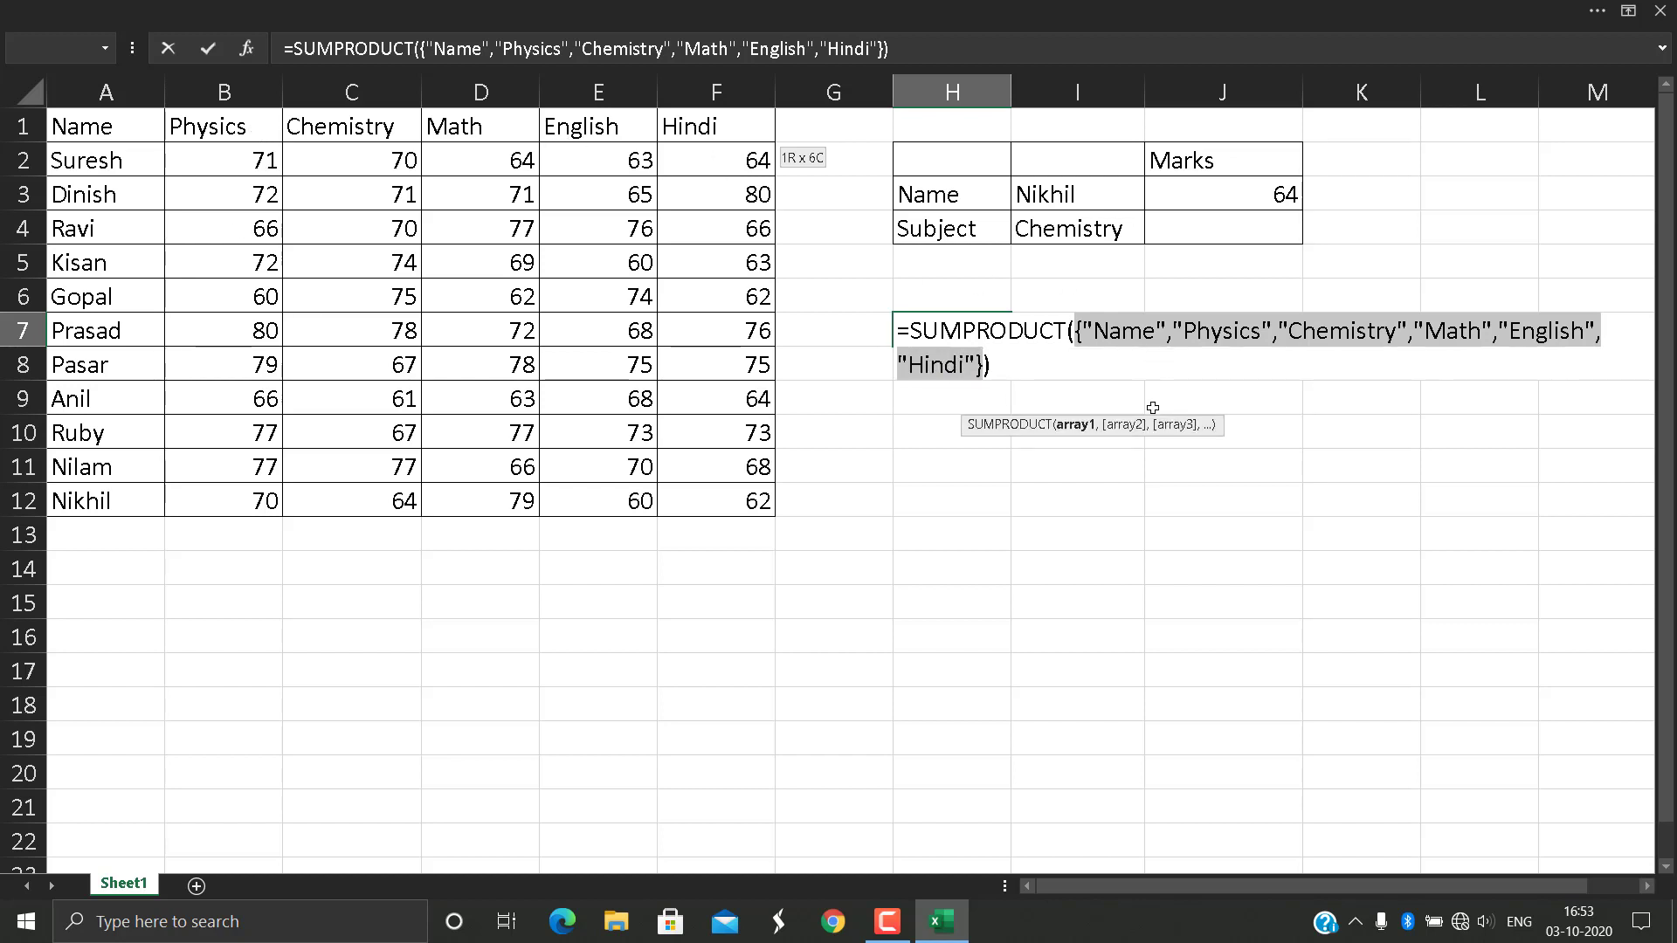
{"action": "key", "text": "ctrl+z"}
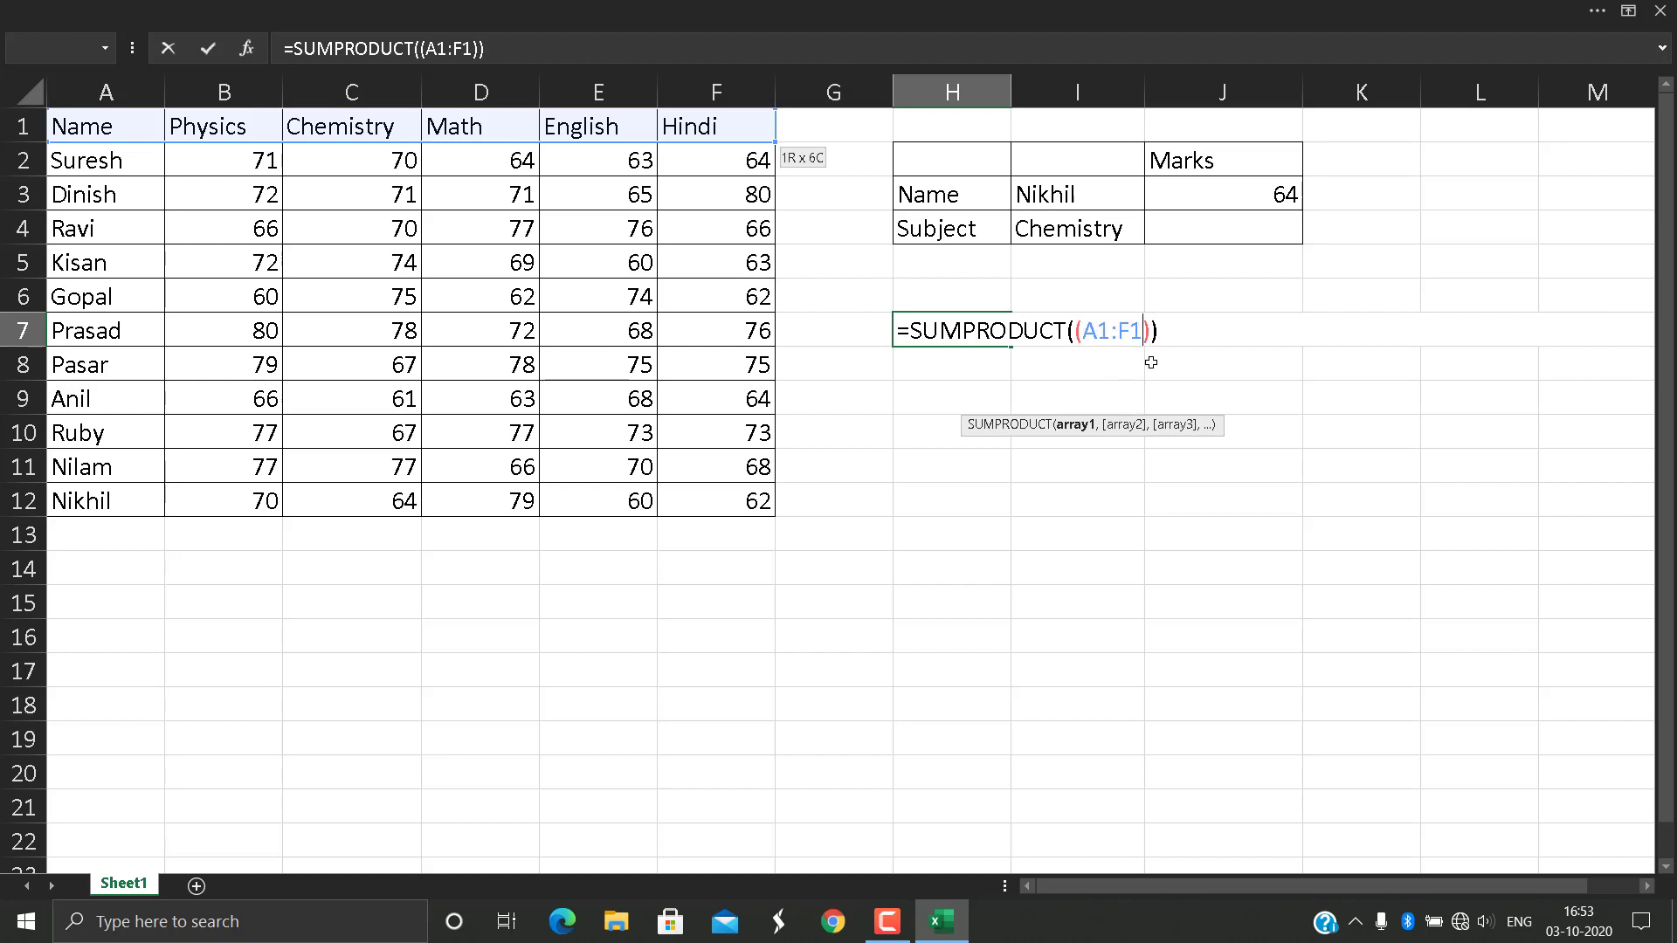
Step: Change the argument to (A1:F1=I4) and preview its TRUE/FALSE array, which is TRUE only for Chemistry
{"action": "type", "text": "="}
{"action": "left_click", "coordinate": [1079, 231]}
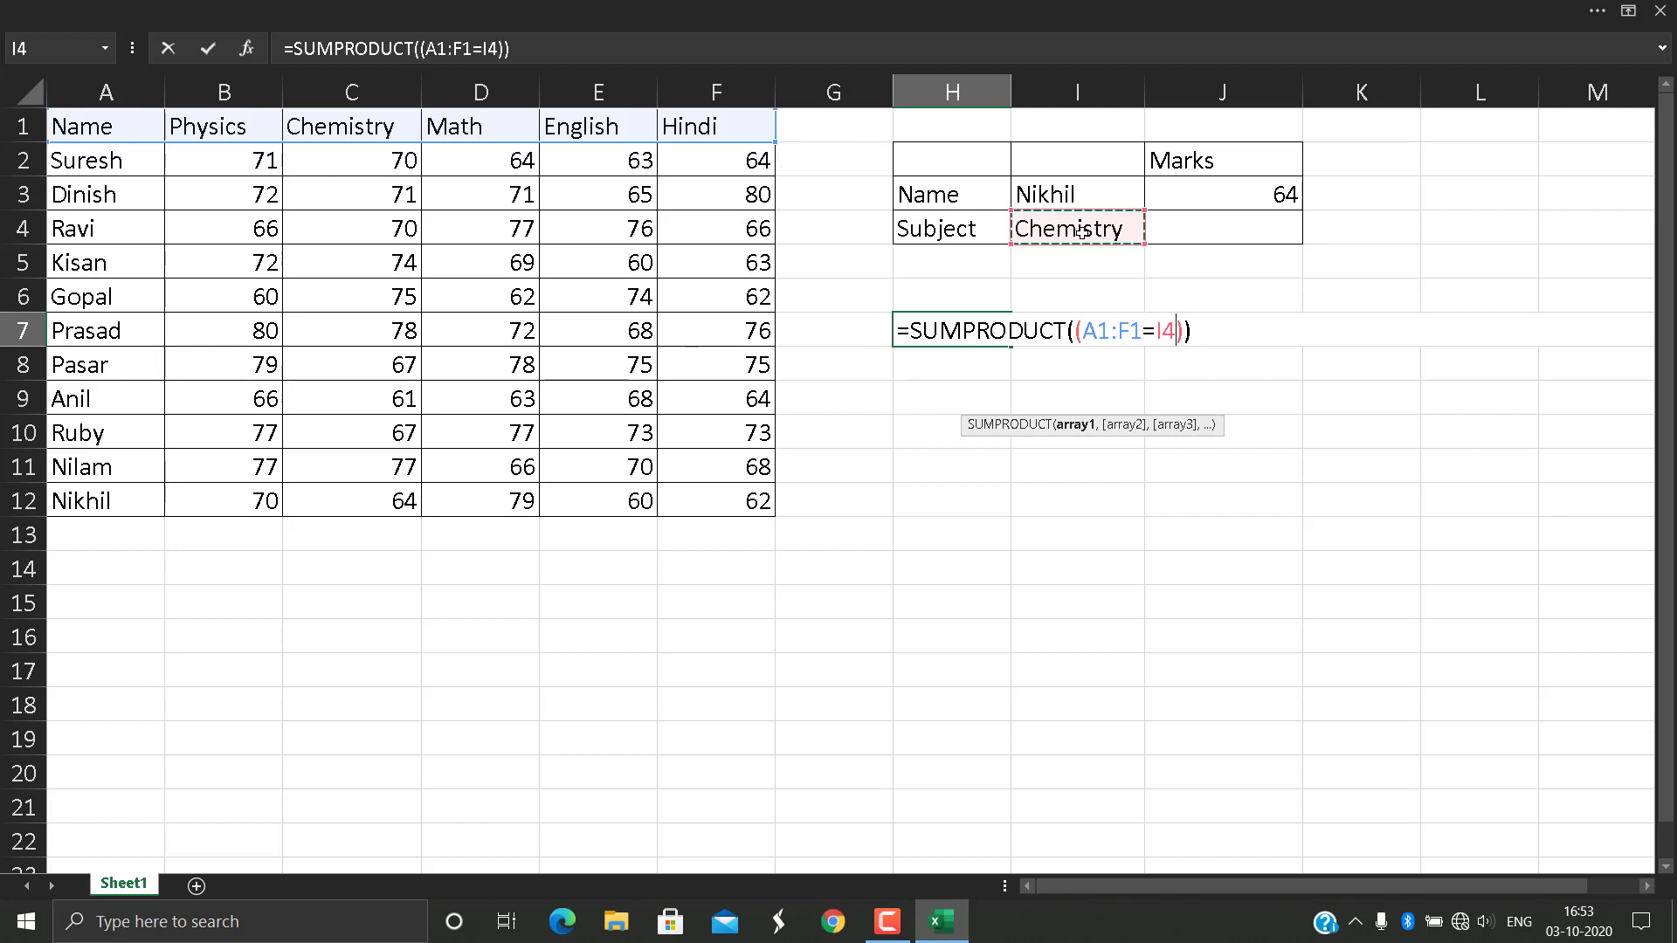
{"action": "left_click", "coordinate": [1080, 428]}
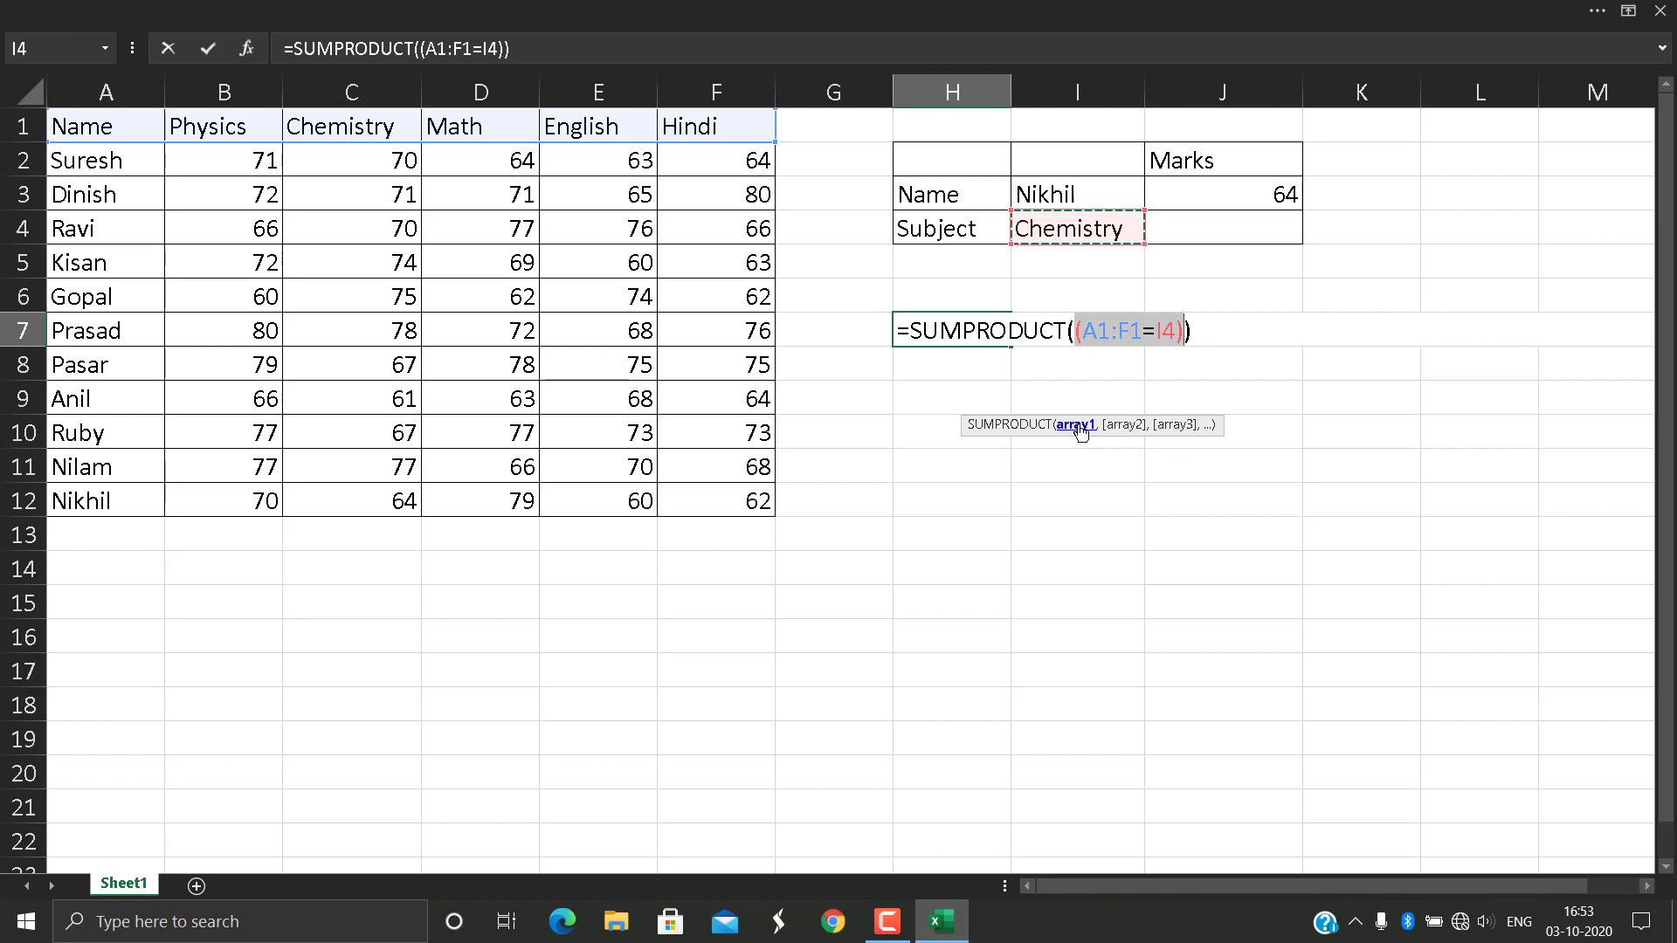
{"action": "key", "text": "F9"}
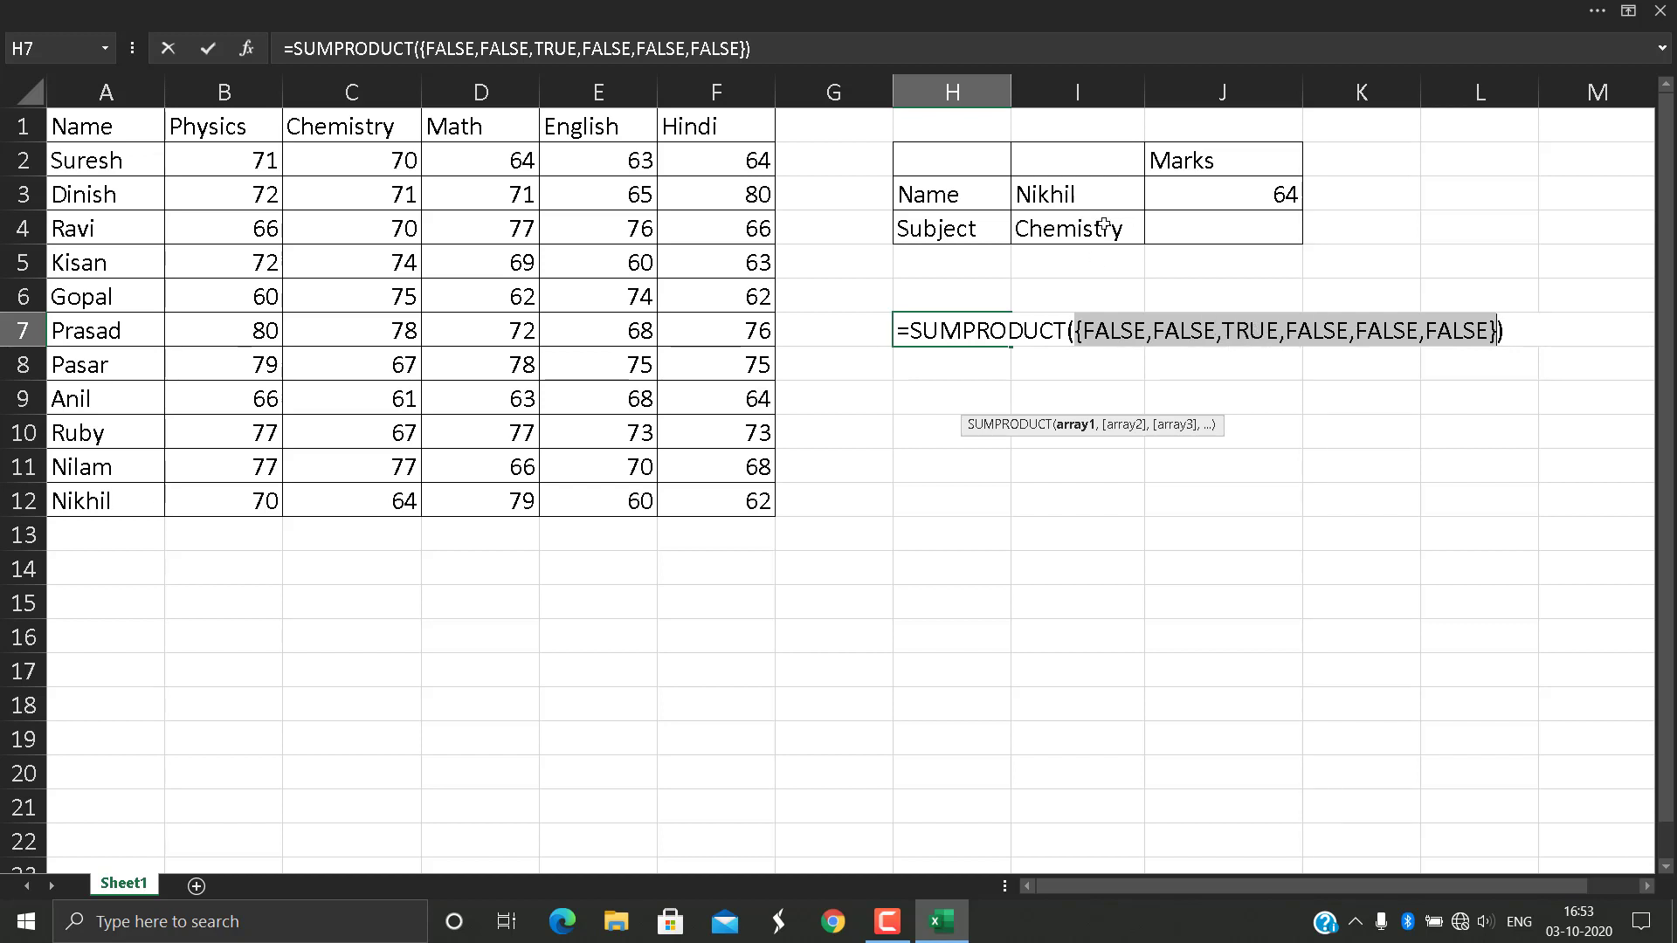
{"action": "key", "text": "ctrl+z"}
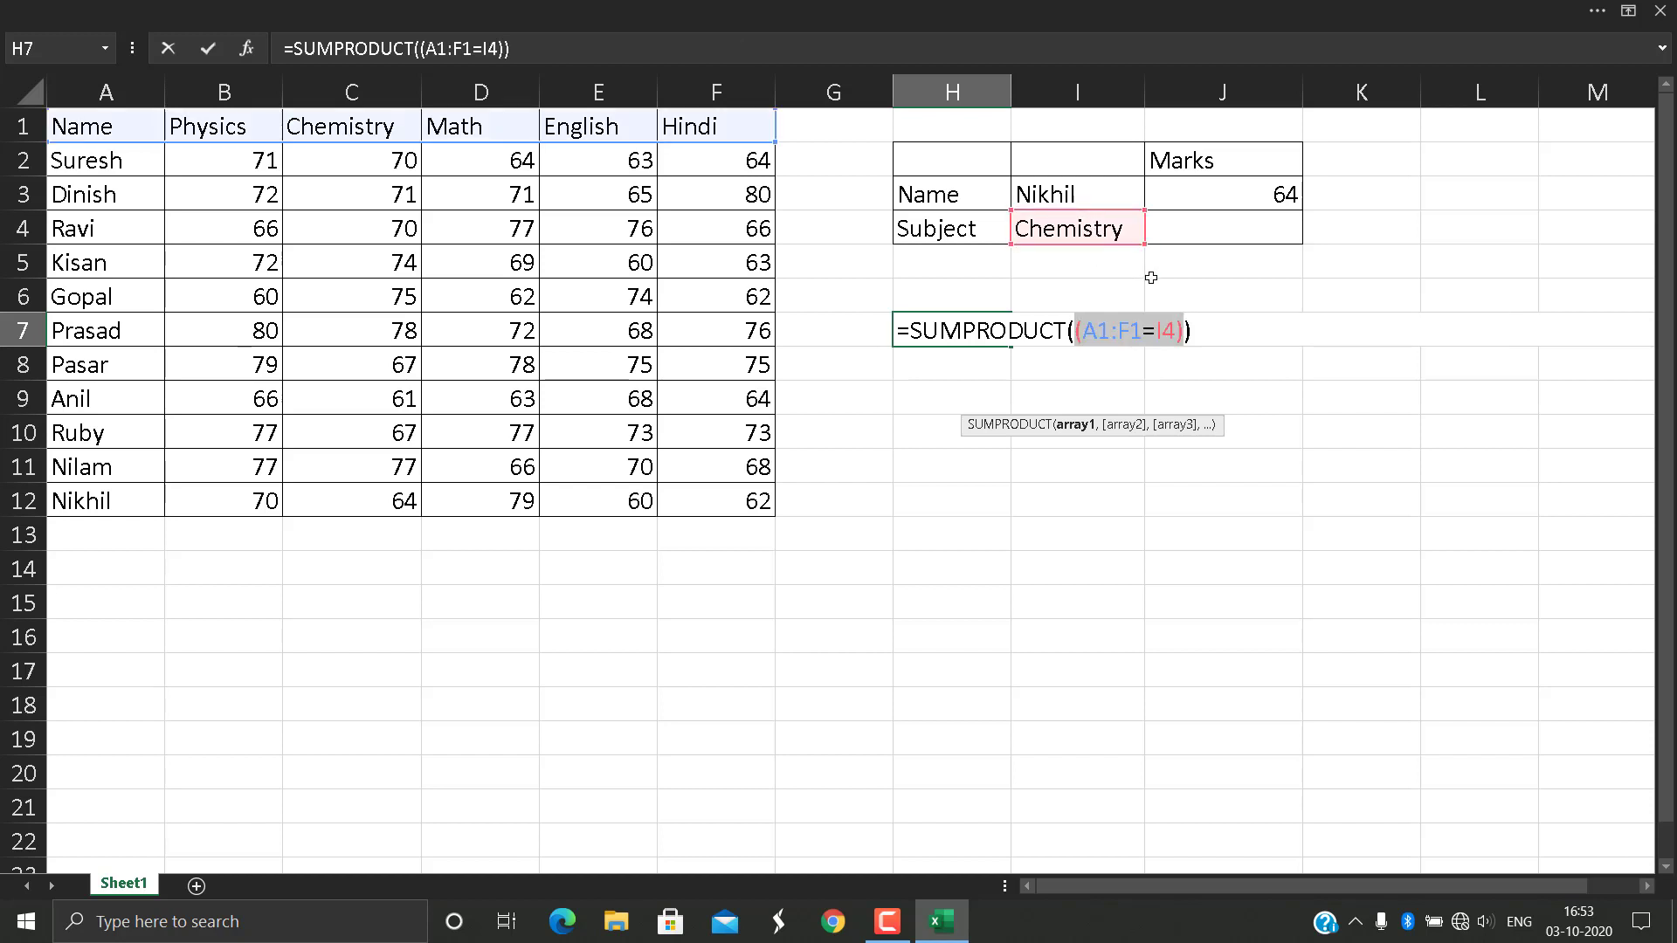
Step: Switch the subject in I4 to Math from its dropdown list
{"action": "left_click", "coordinate": [1102, 231]}
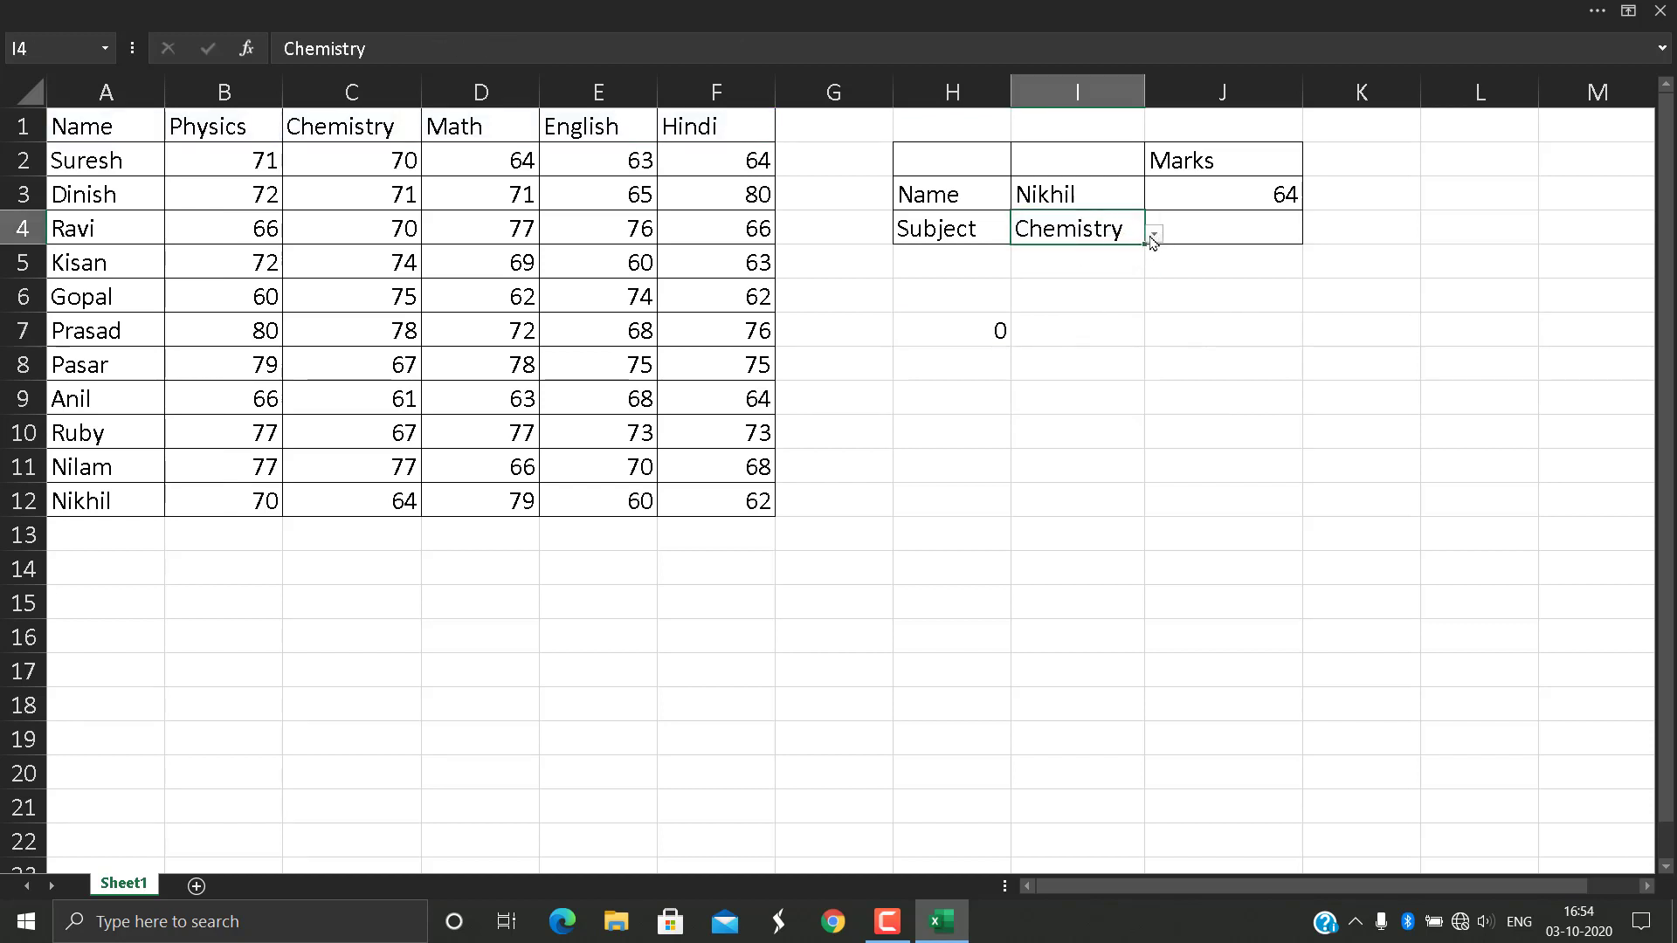
{"action": "left_click", "coordinate": [1152, 234]}
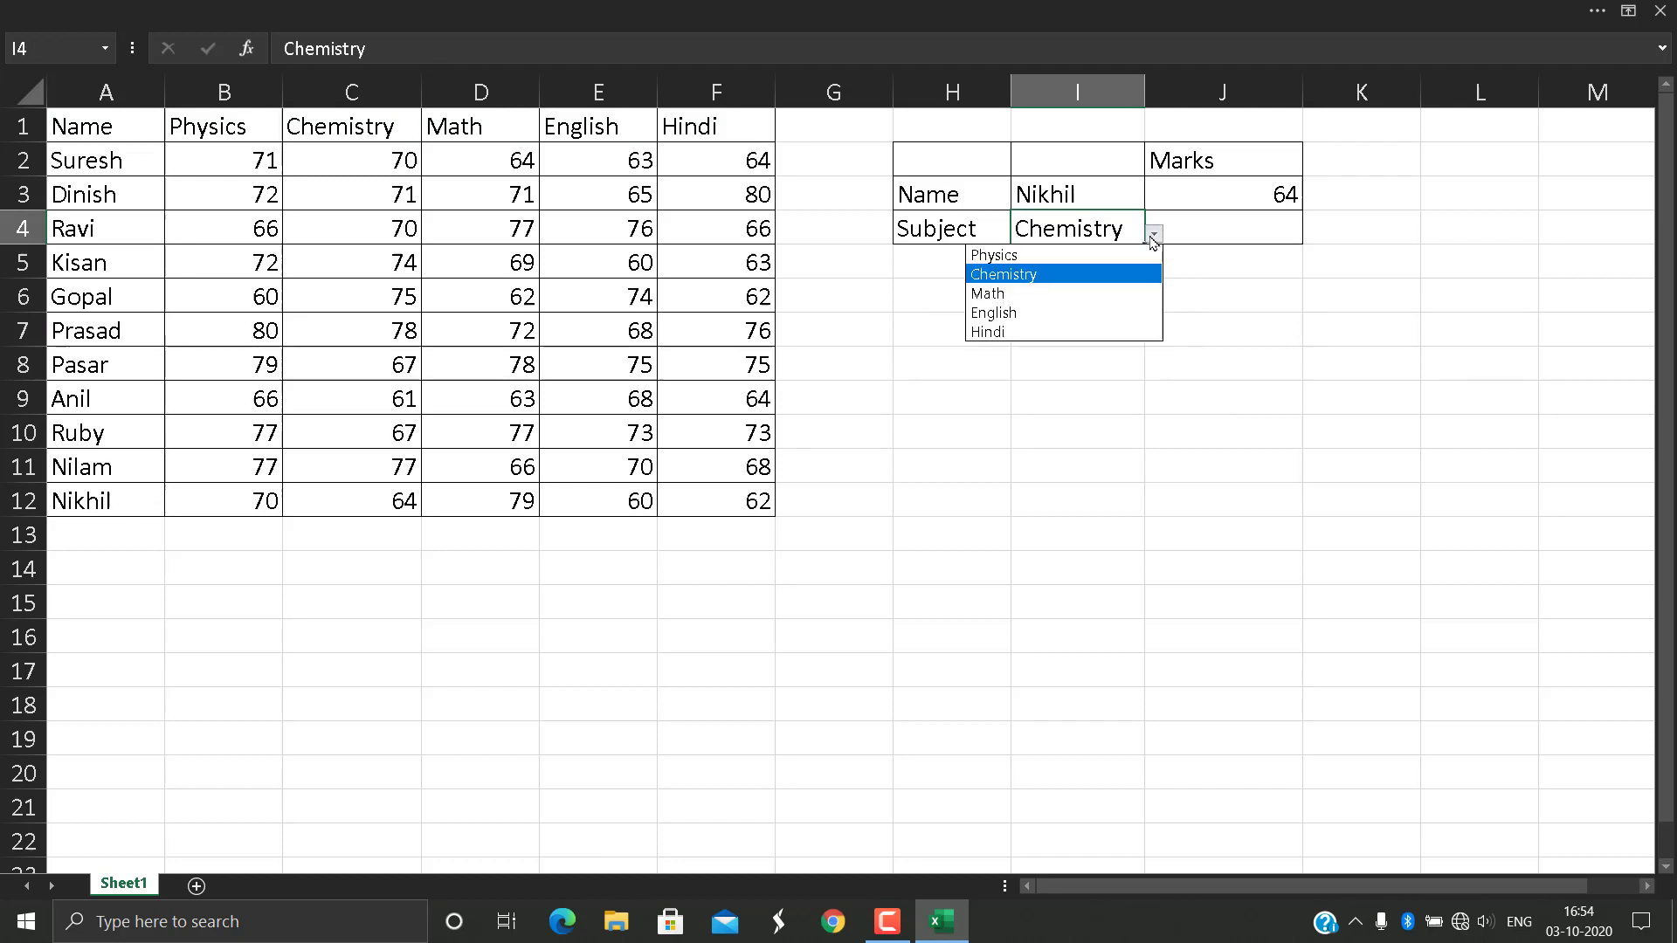
{"action": "left_click", "coordinate": [1082, 292]}
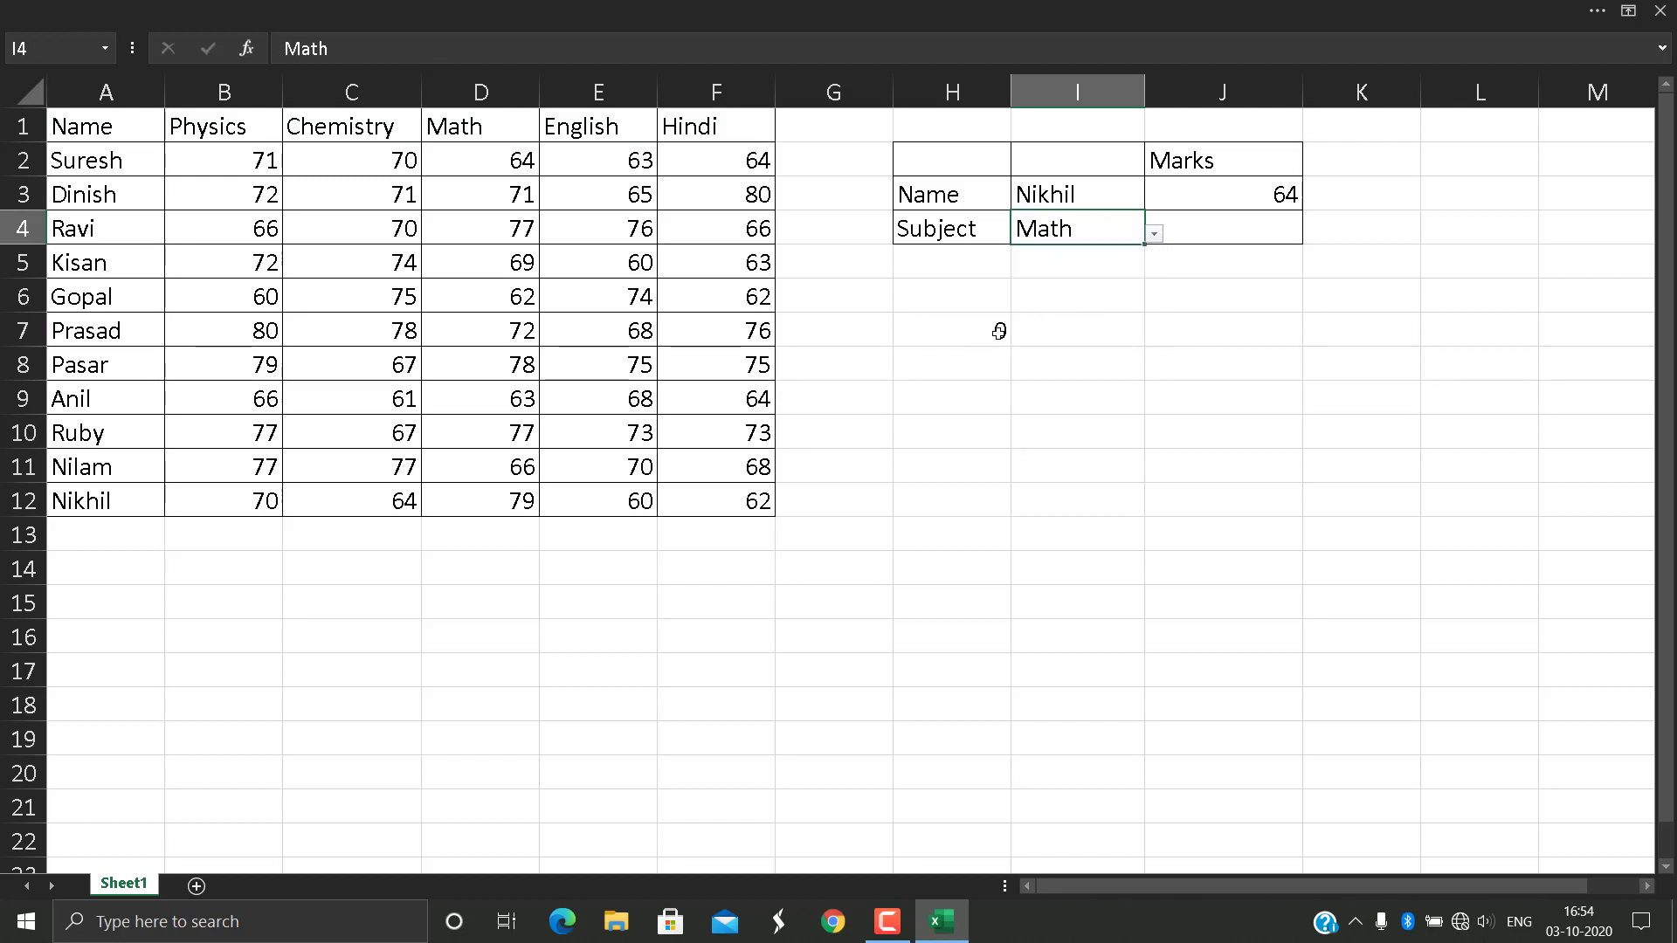
Step: Preview H7's (A1:F1=I4) comparison with F9, now TRUE only for the fourth header, then undo
{"action": "left_click", "coordinate": [998, 332]}
{"action": "double_click", "coordinate": [998, 331]}
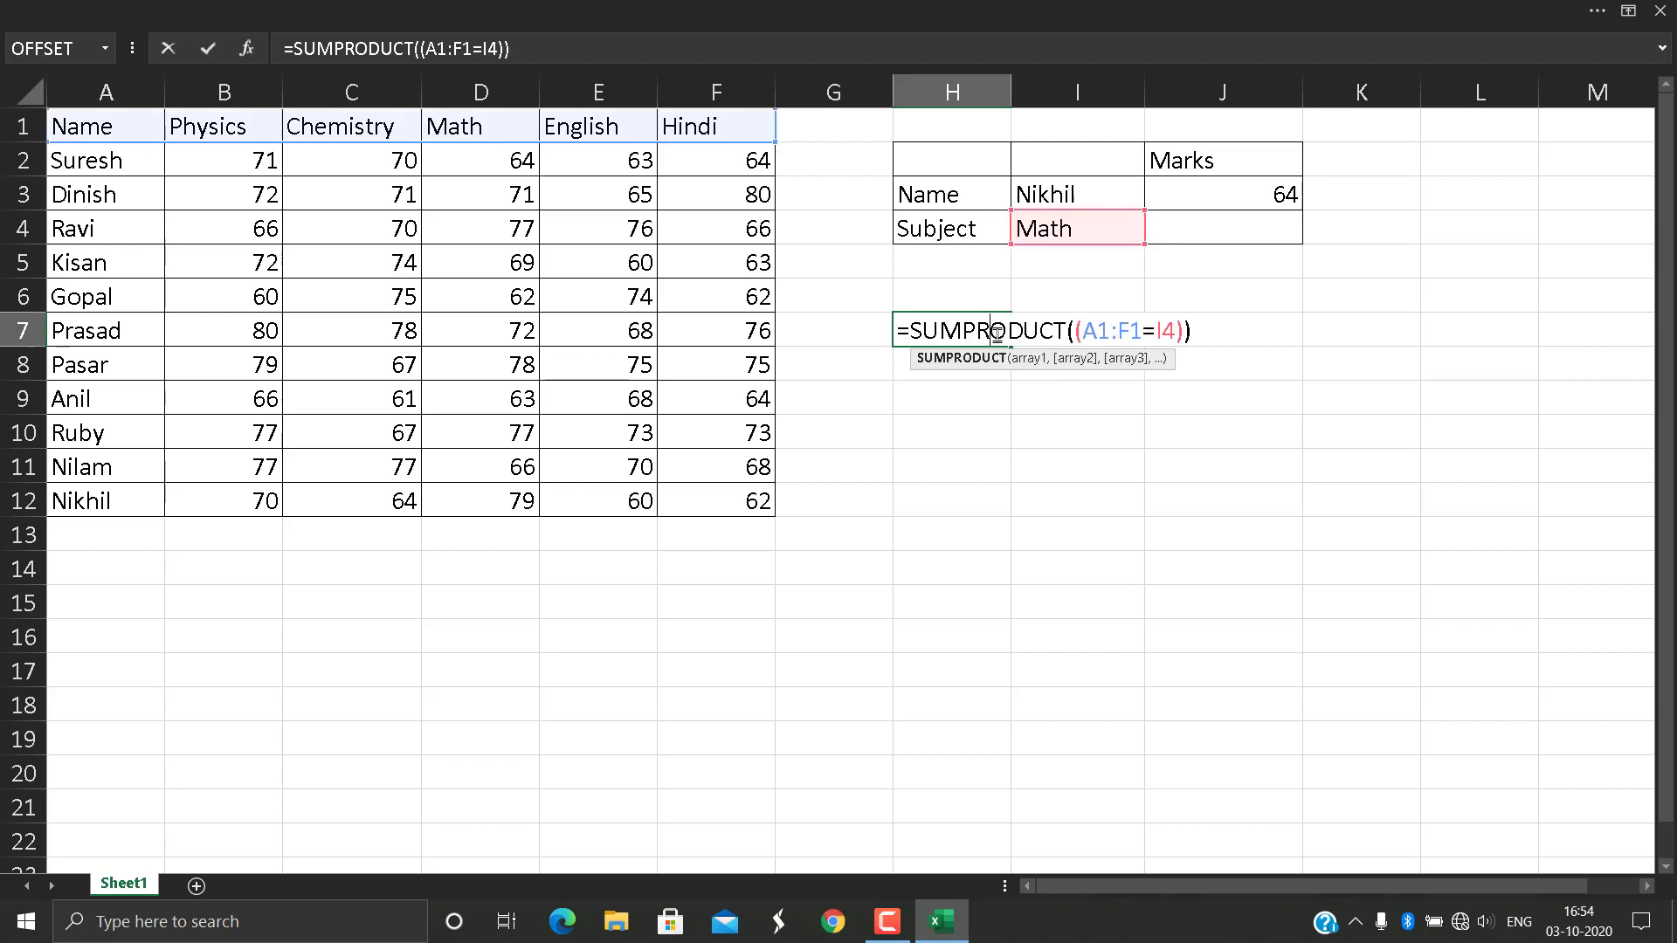
{"action": "left_click", "coordinate": [1034, 360]}
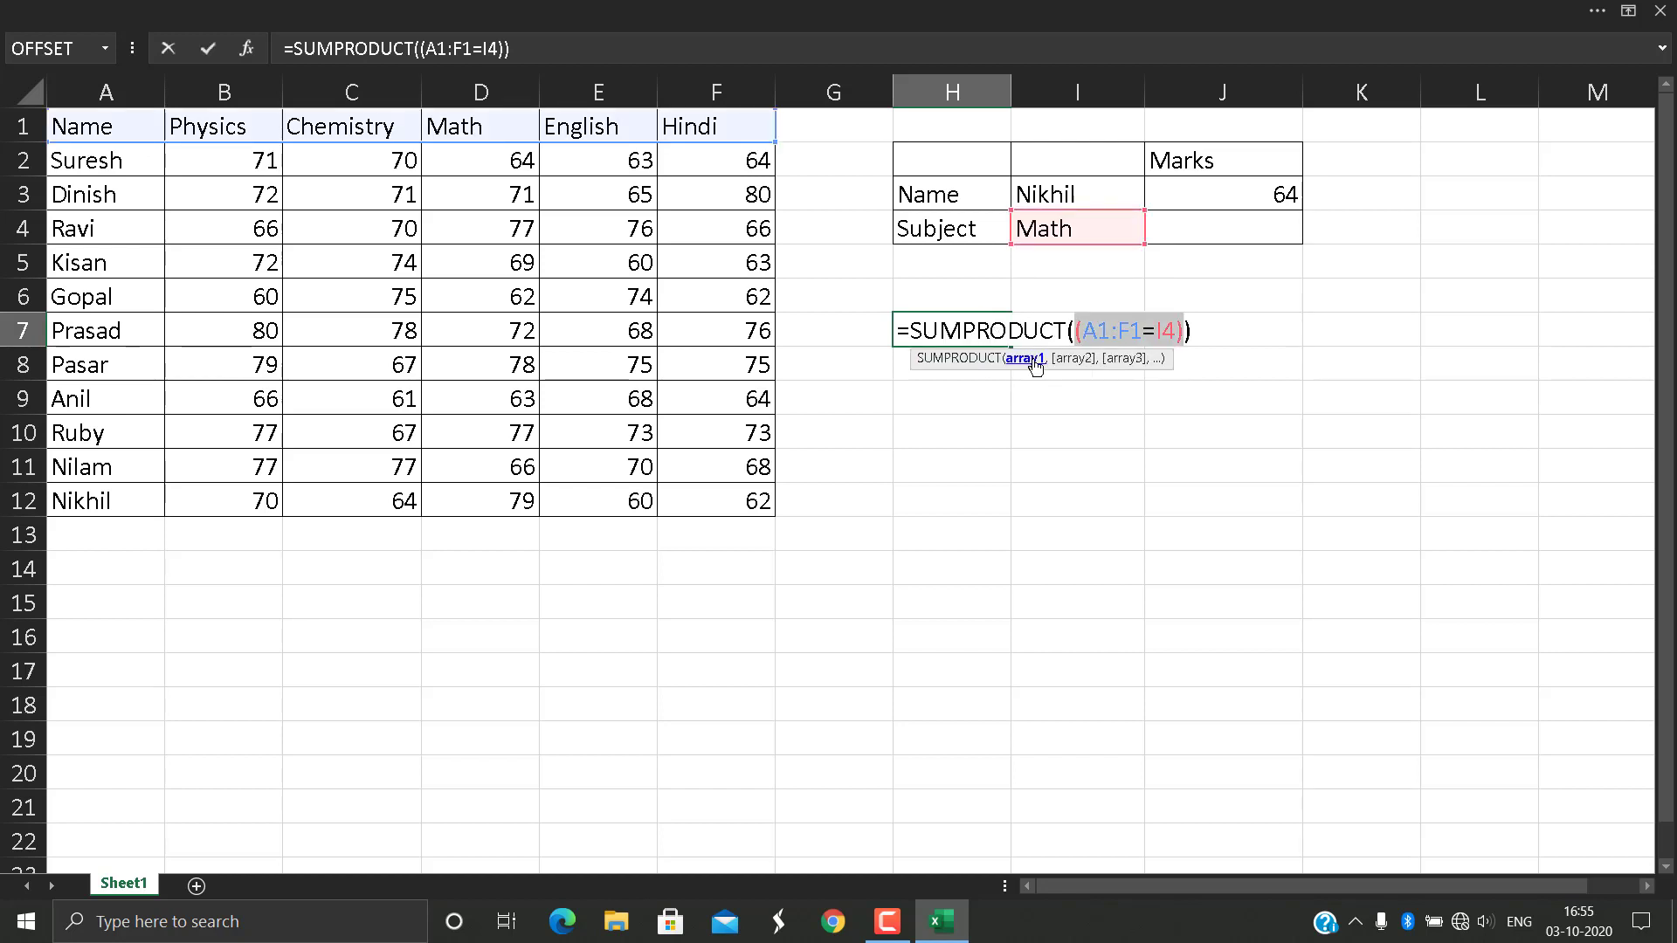
{"action": "key", "text": "F9"}
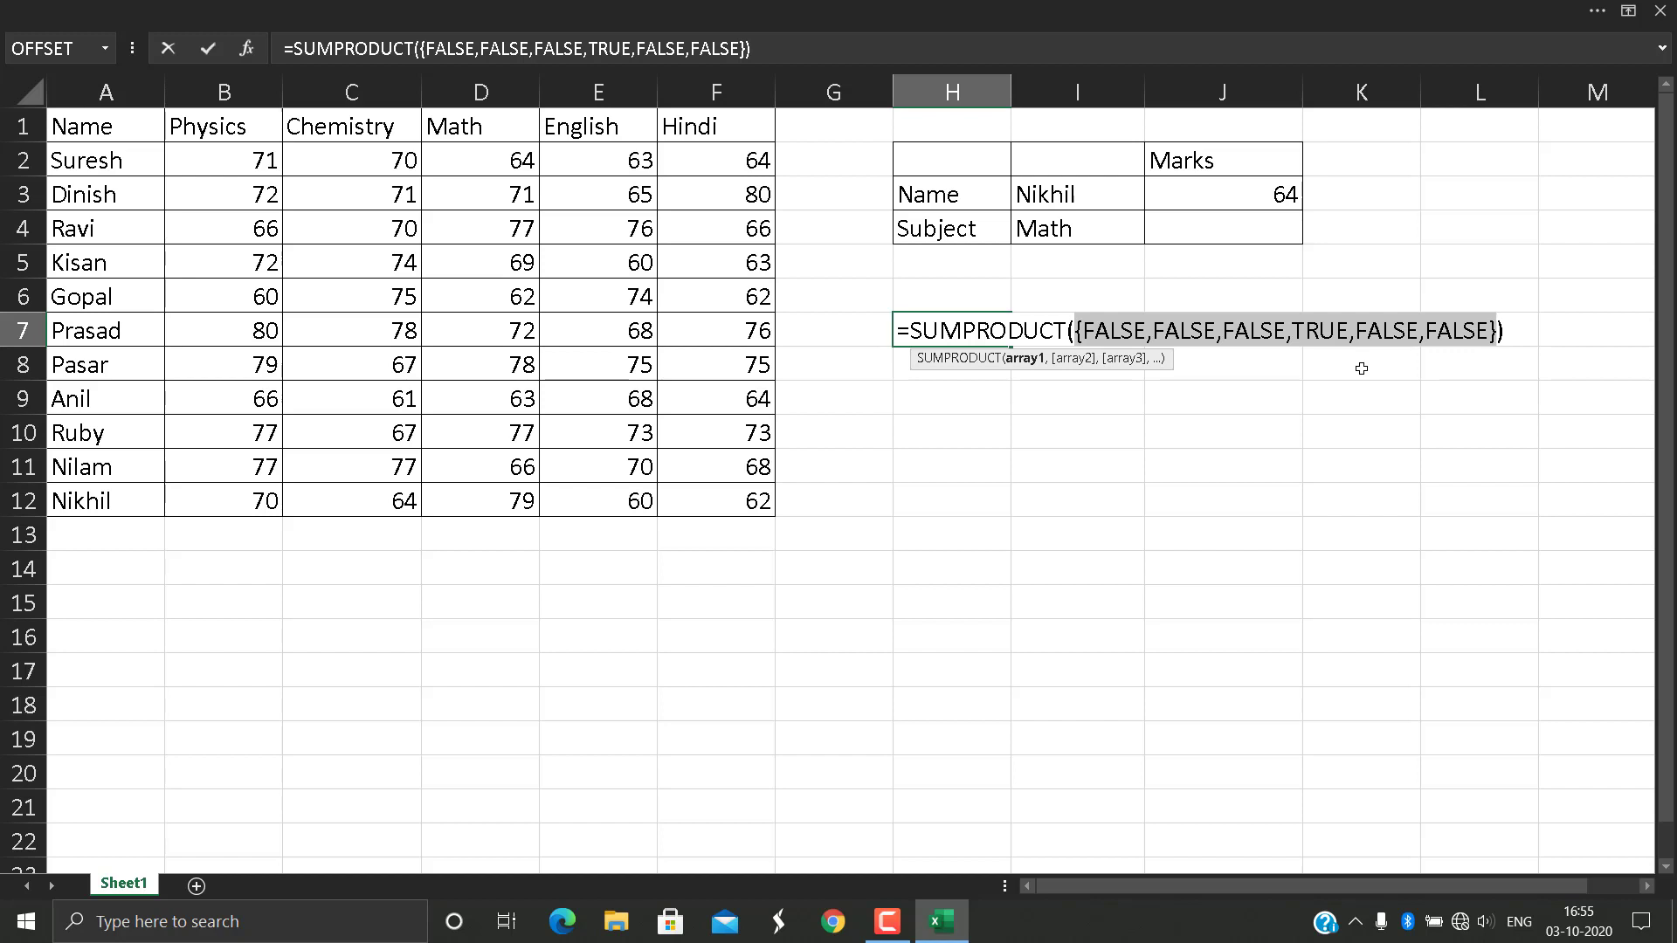
{"action": "key", "text": "ctrl+z"}
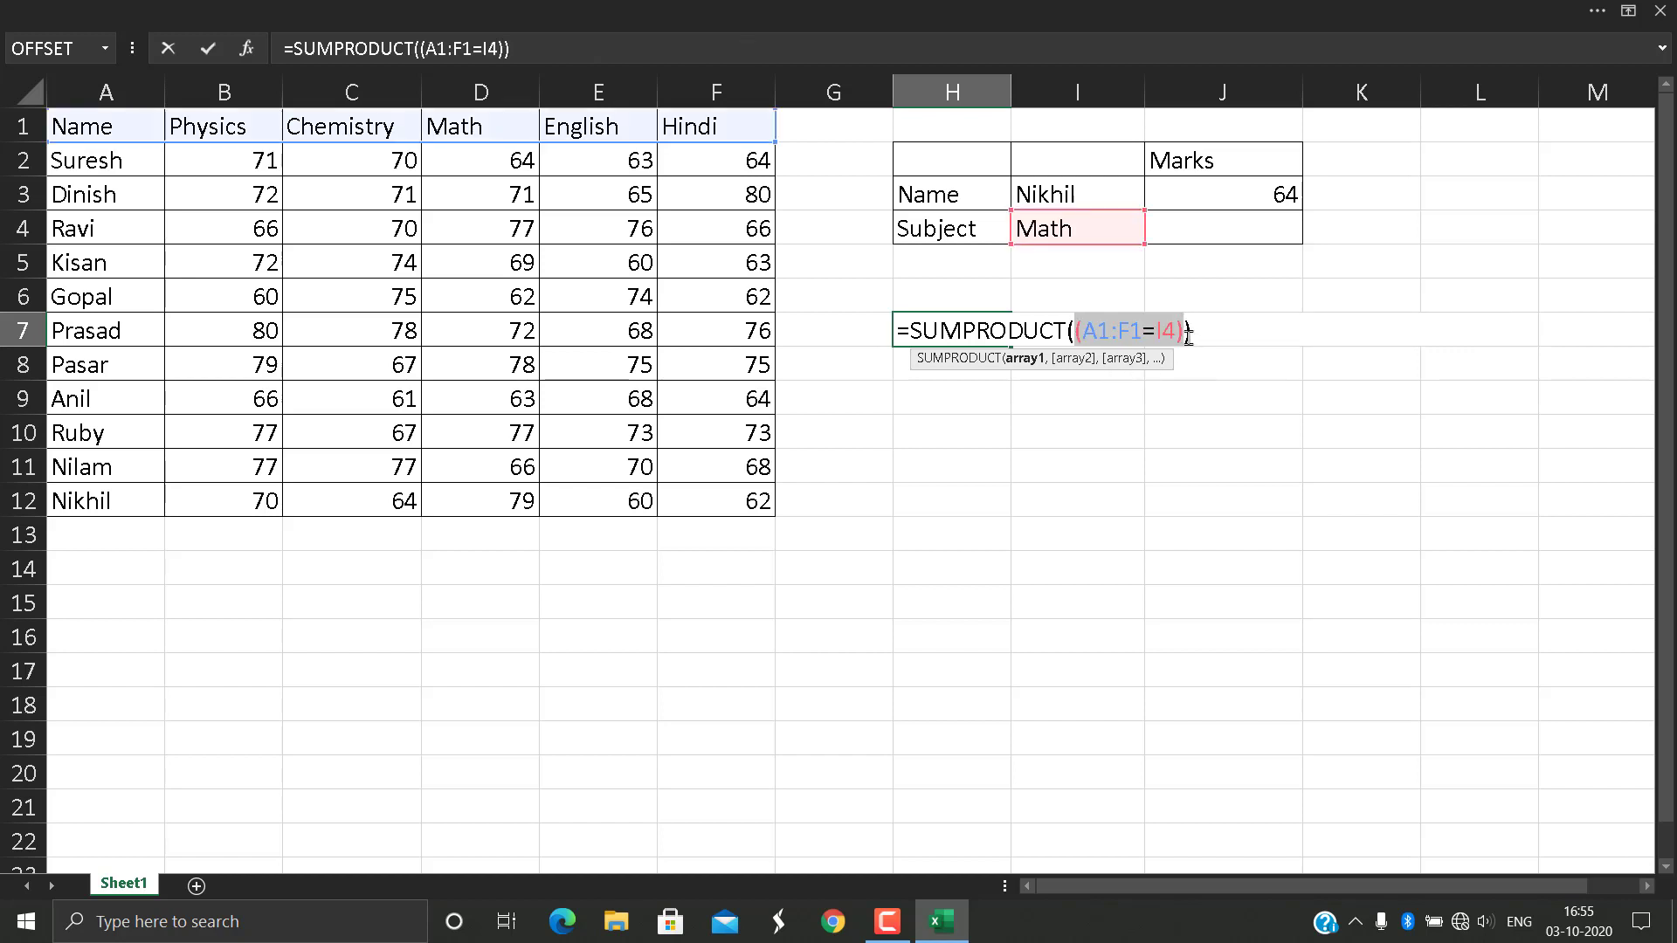
Step: Extend H7's formula to =SUMPRODUCT((A1:F1=I4)*(COLUMN(A1:F1)))
{"action": "left_click", "coordinate": [1185, 333]}
{"action": "type", "text": "*"}
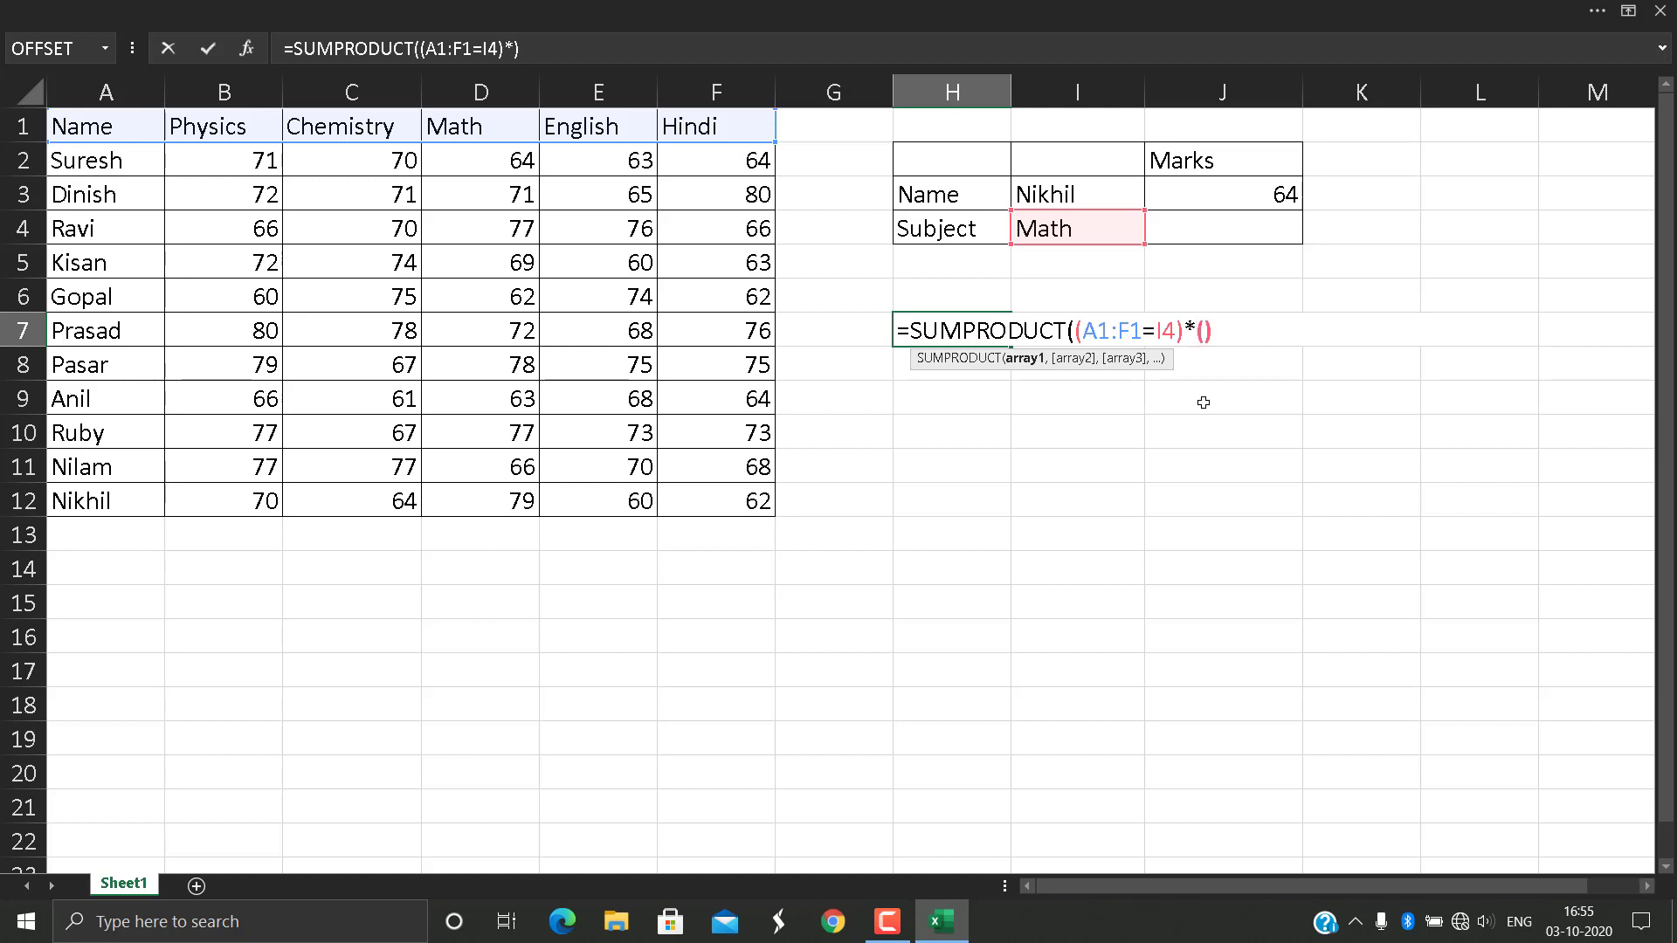
{"action": "type", "text": "("}
{"action": "type", "text": "colu"}
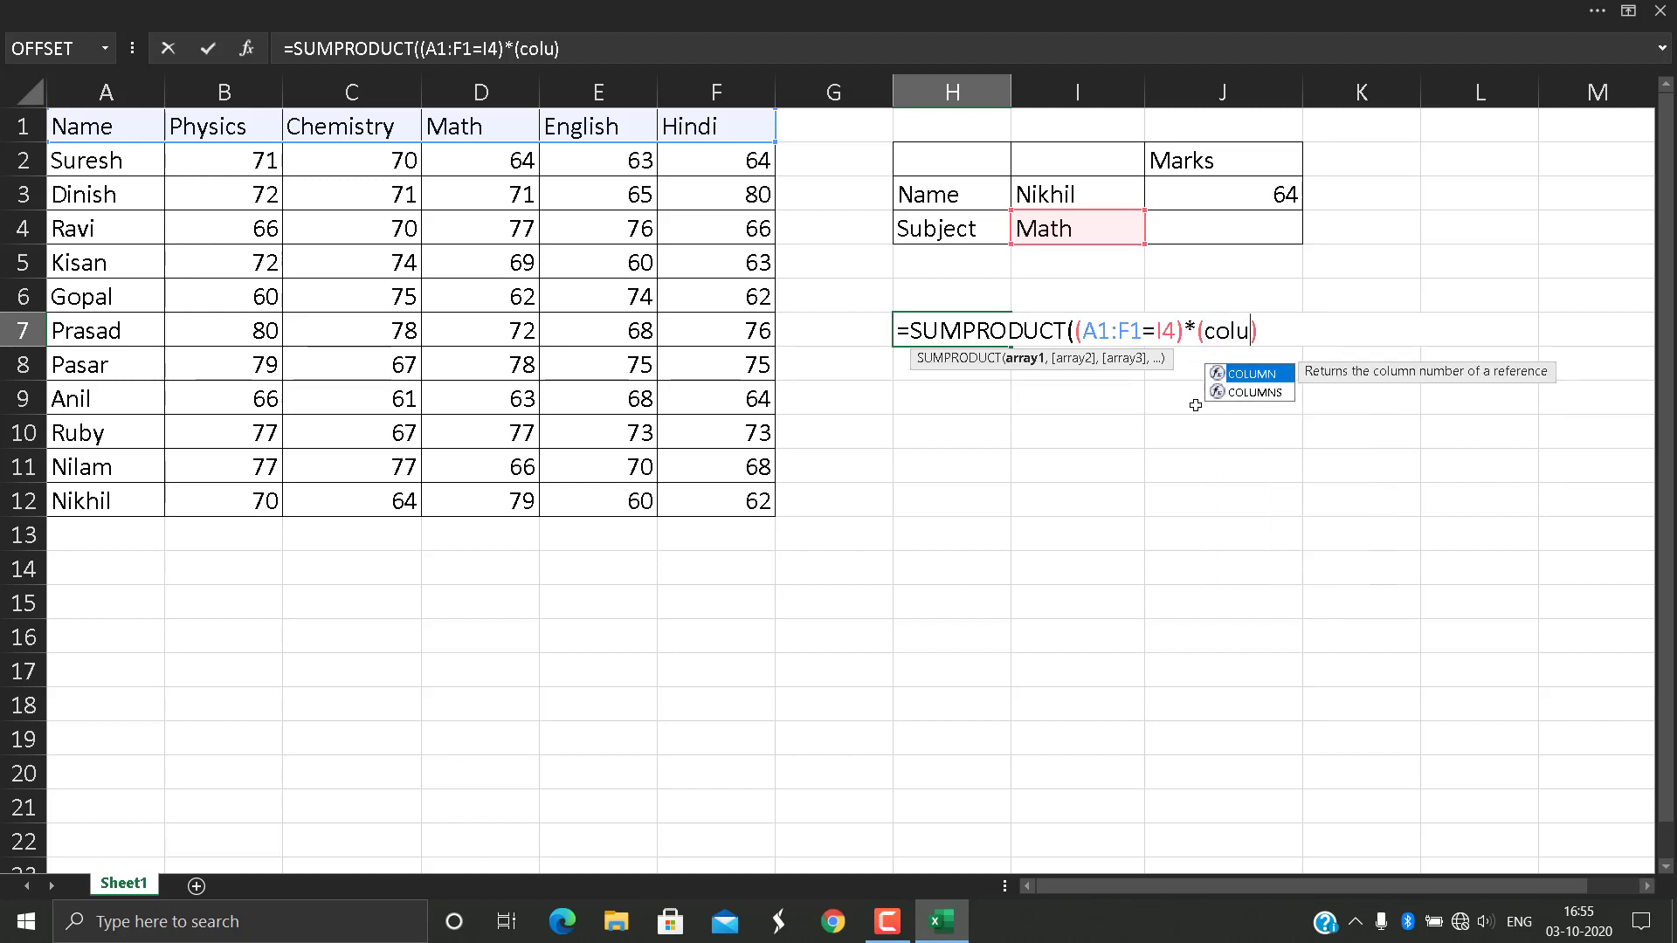
{"action": "key", "text": "Tab"}
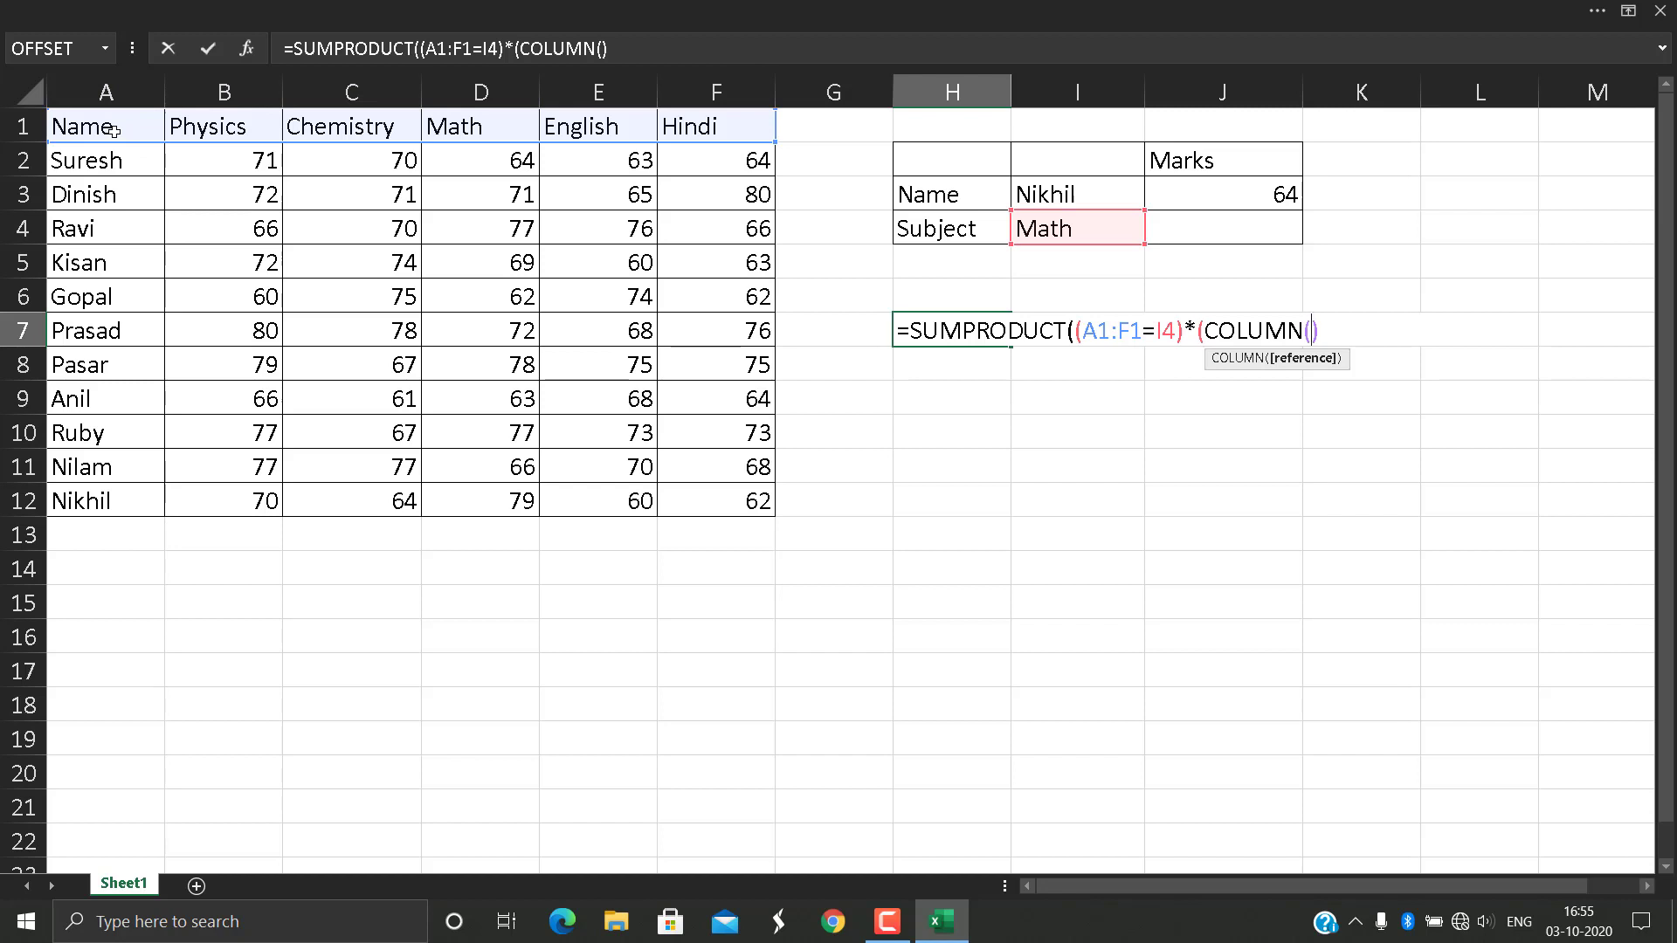
{"action": "left_click", "coordinate": [113, 130]}
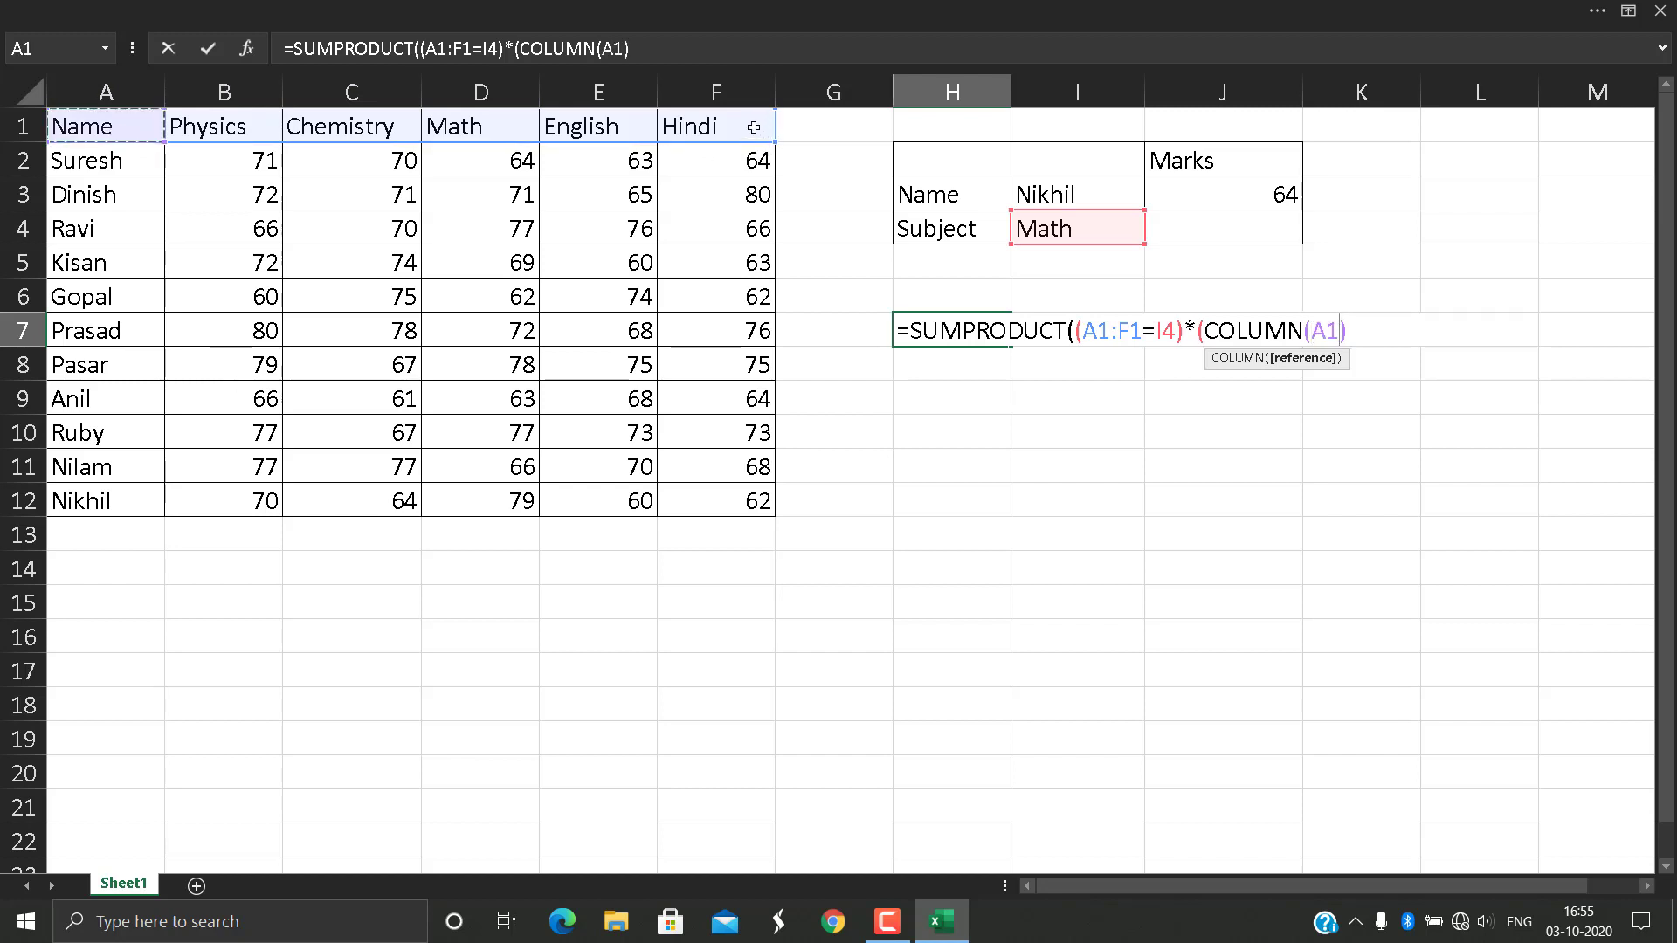
{"action": "left_click_drag", "start_coordinate": [113, 129], "coordinate": [752, 127]}
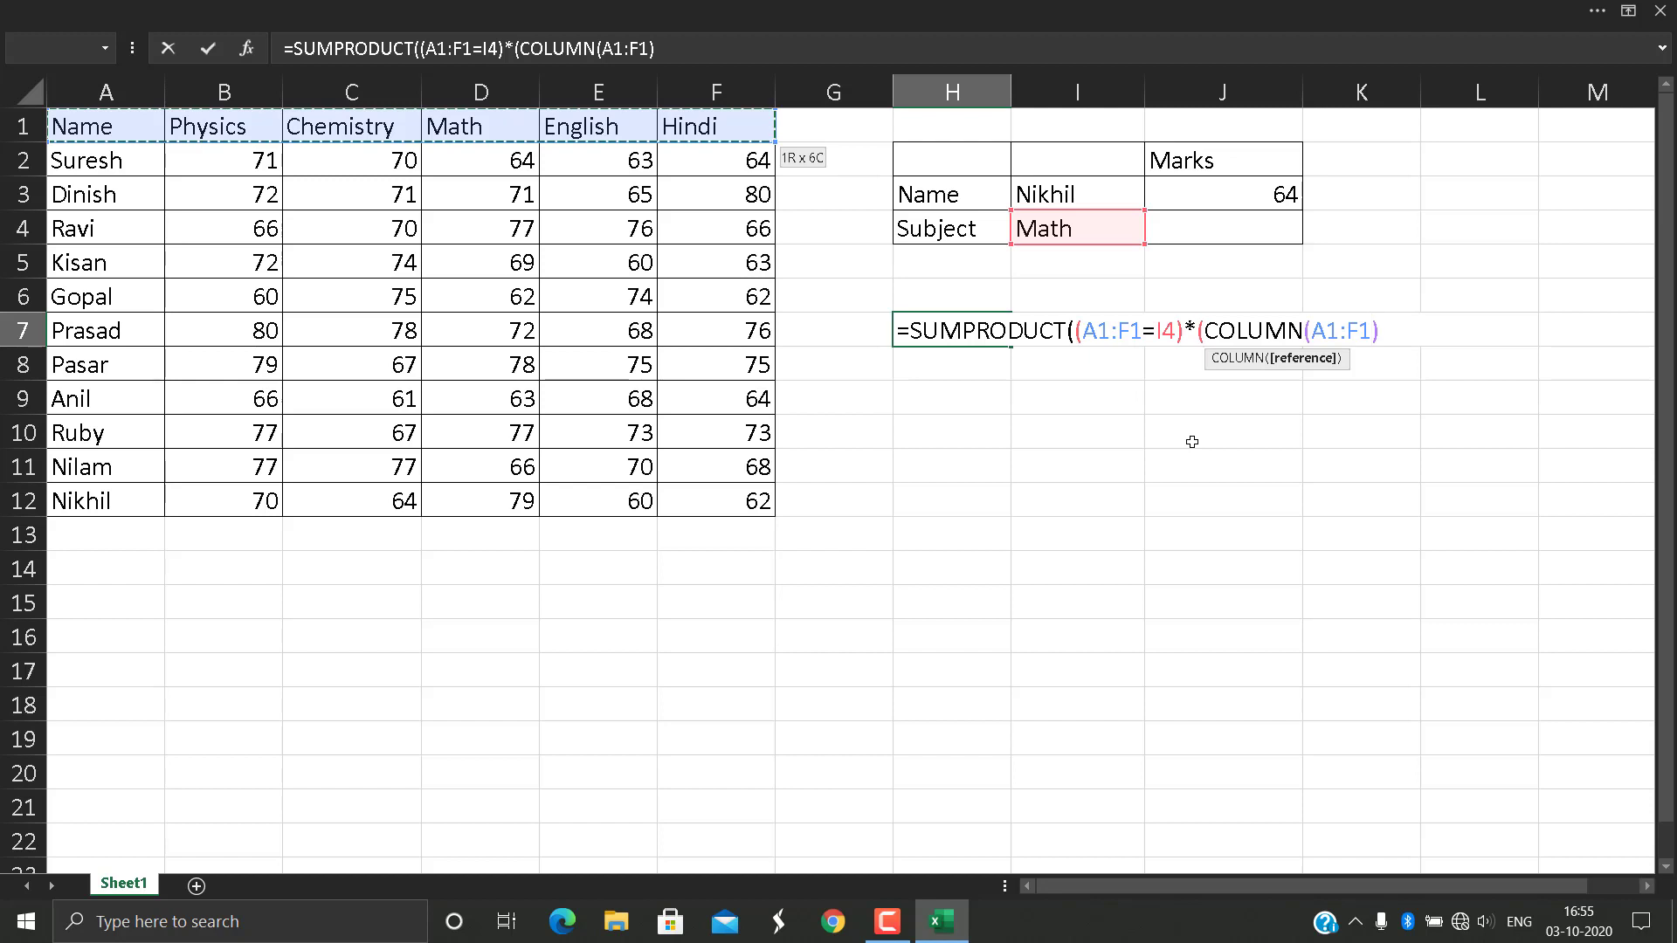
{"action": "type", "text": ")"}
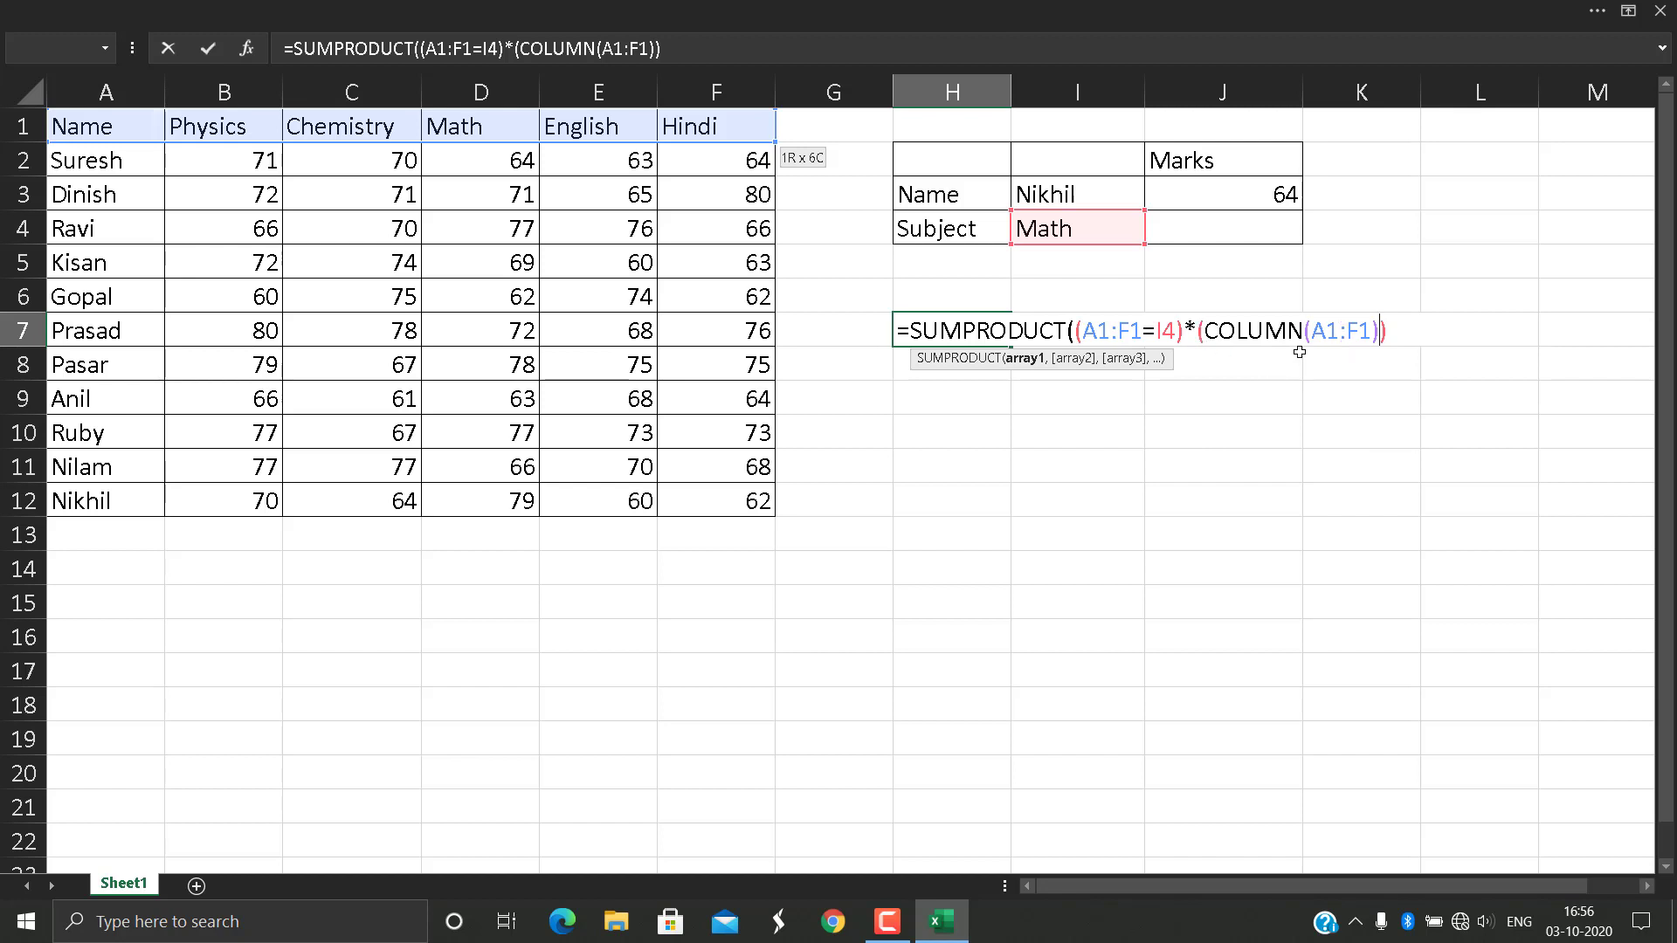
{"action": "type", "text": ")"}
Step: Preview the column numbers from COLUMN(A1:F1) with F9, undo, and commit so H7 shows 4
{"action": "left_click_drag", "start_coordinate": [1199, 332], "coordinate": [1375, 341]}
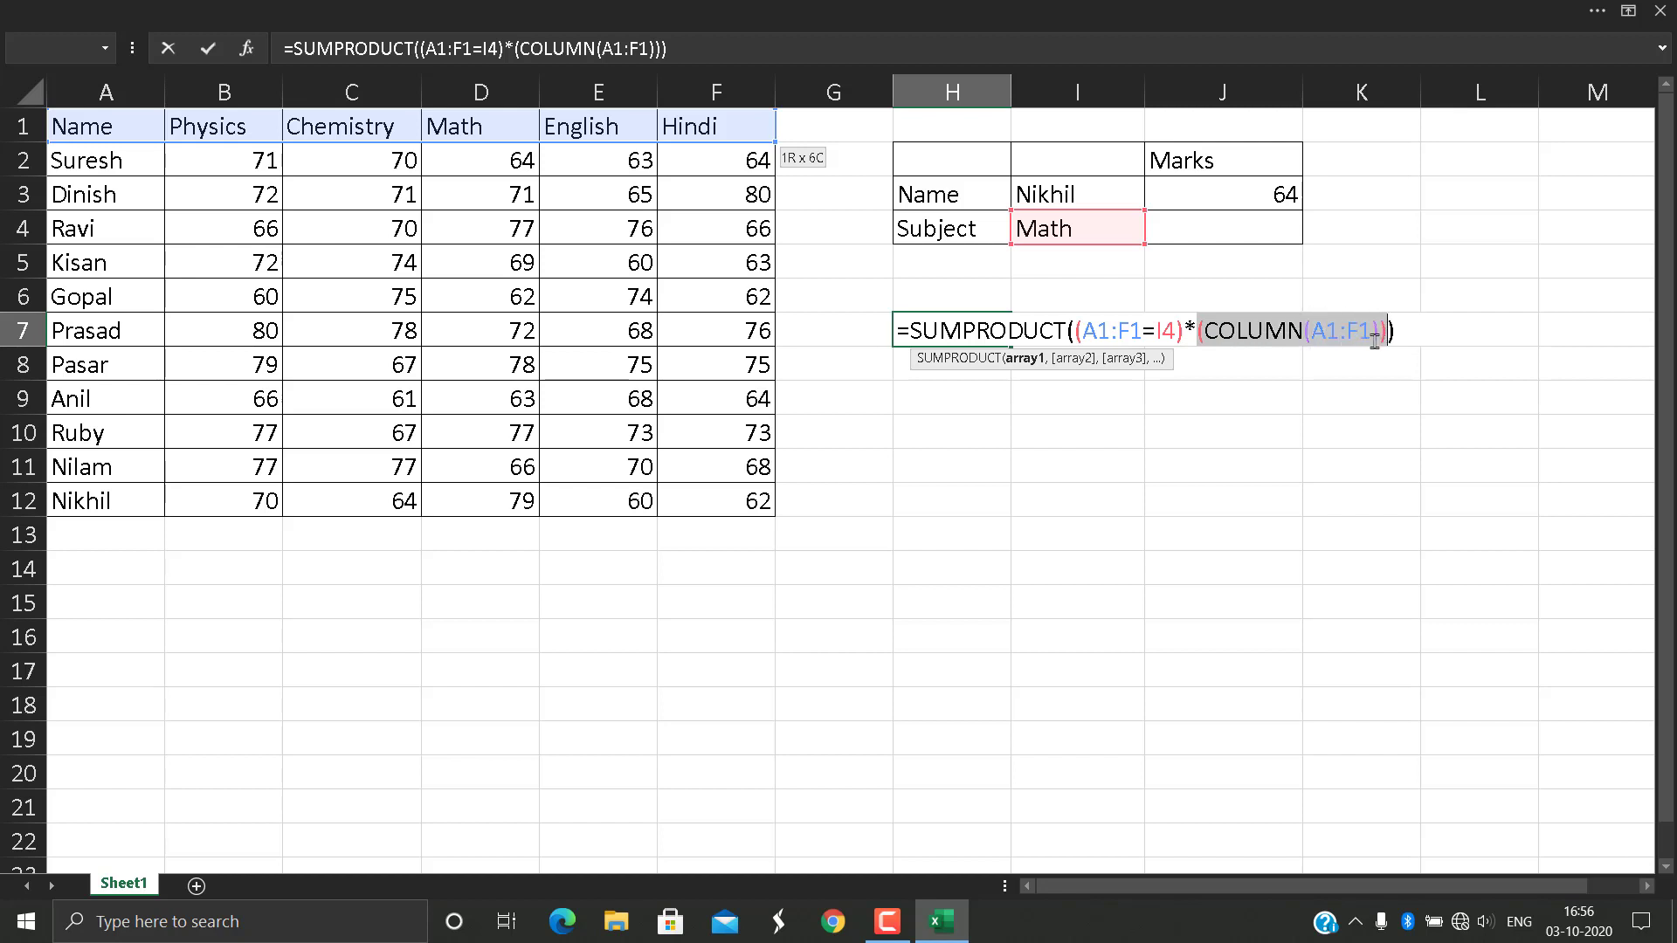
{"action": "key", "text": "F9"}
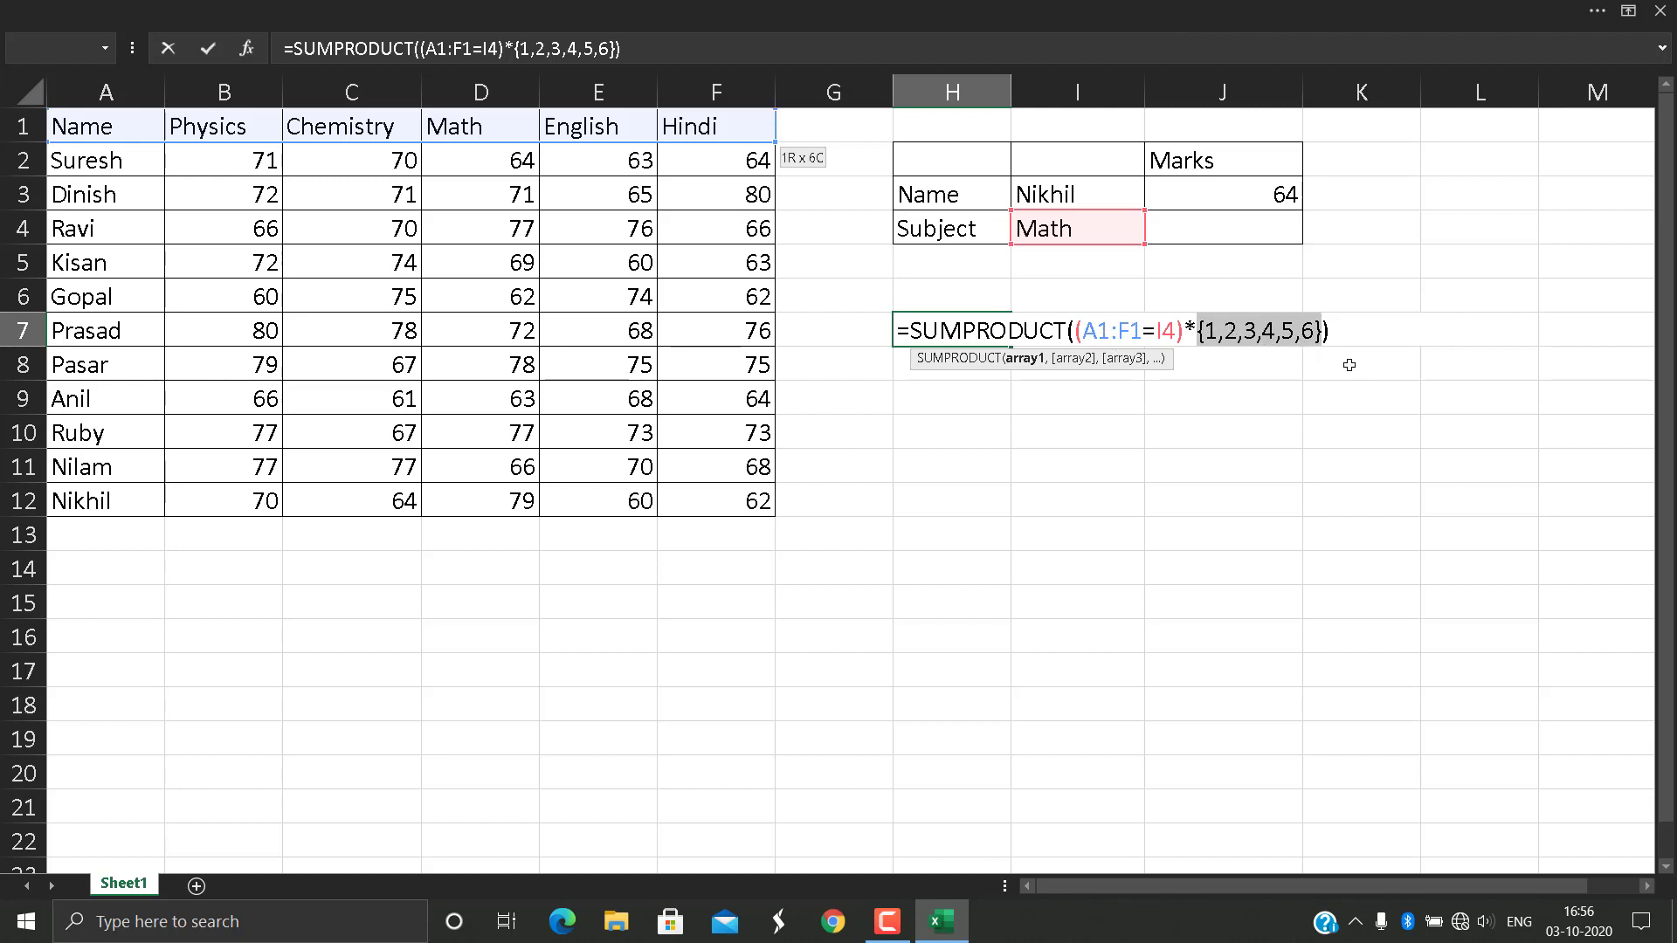
{"action": "key", "text": "ctrl+z"}
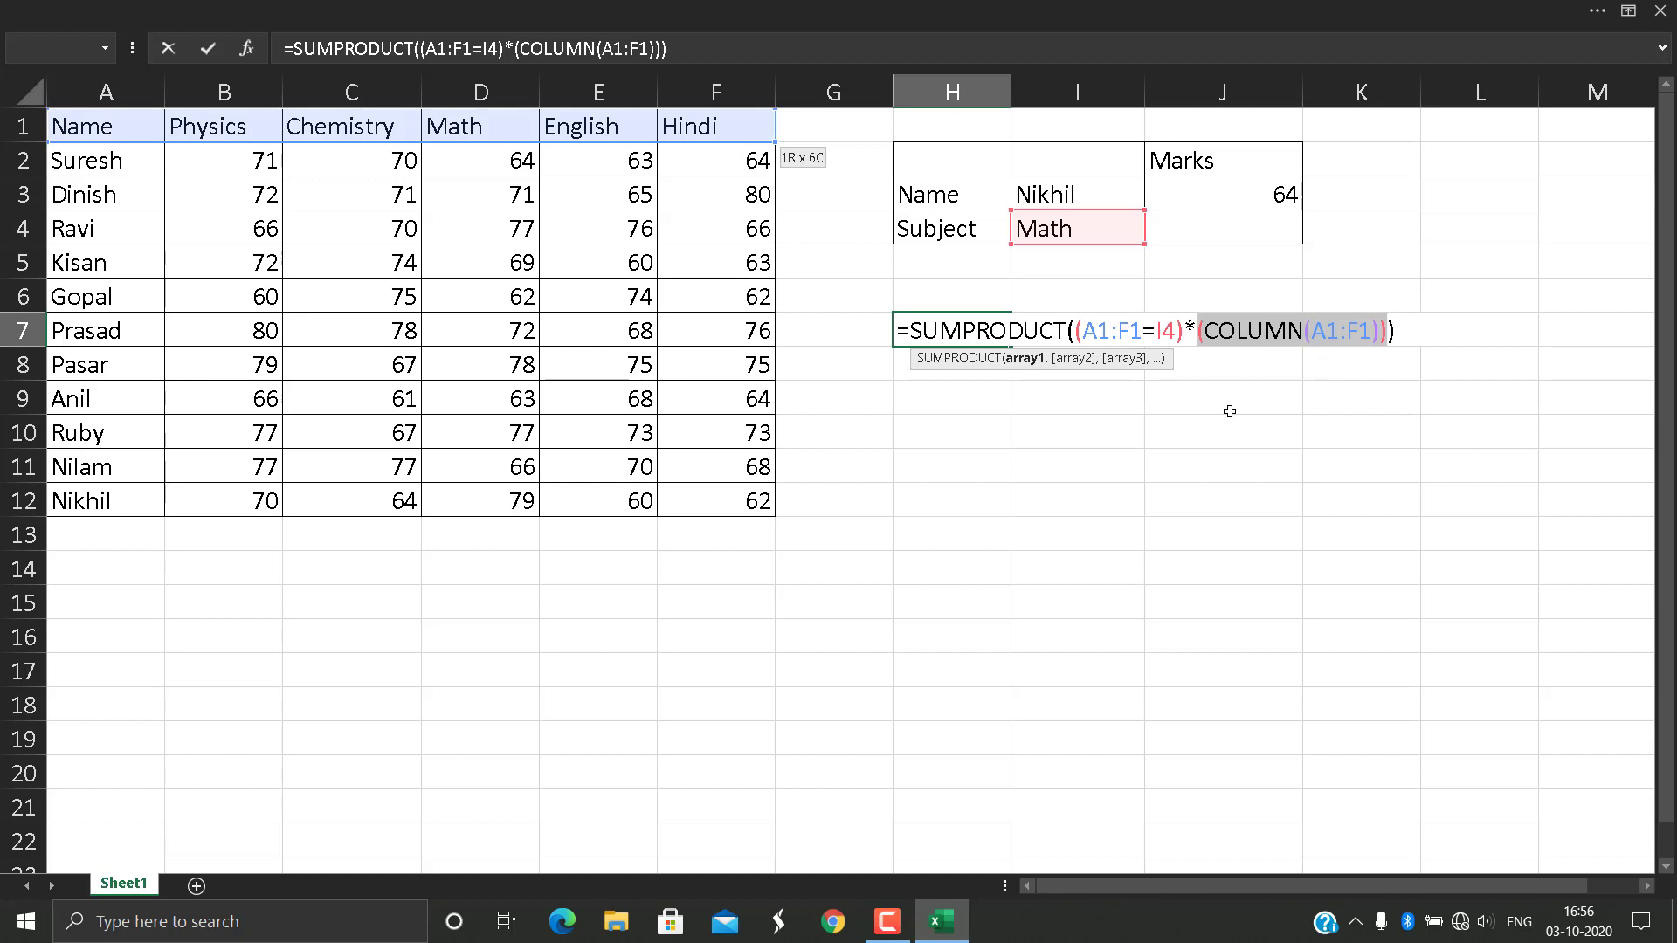
{"action": "key", "text": "Return"}
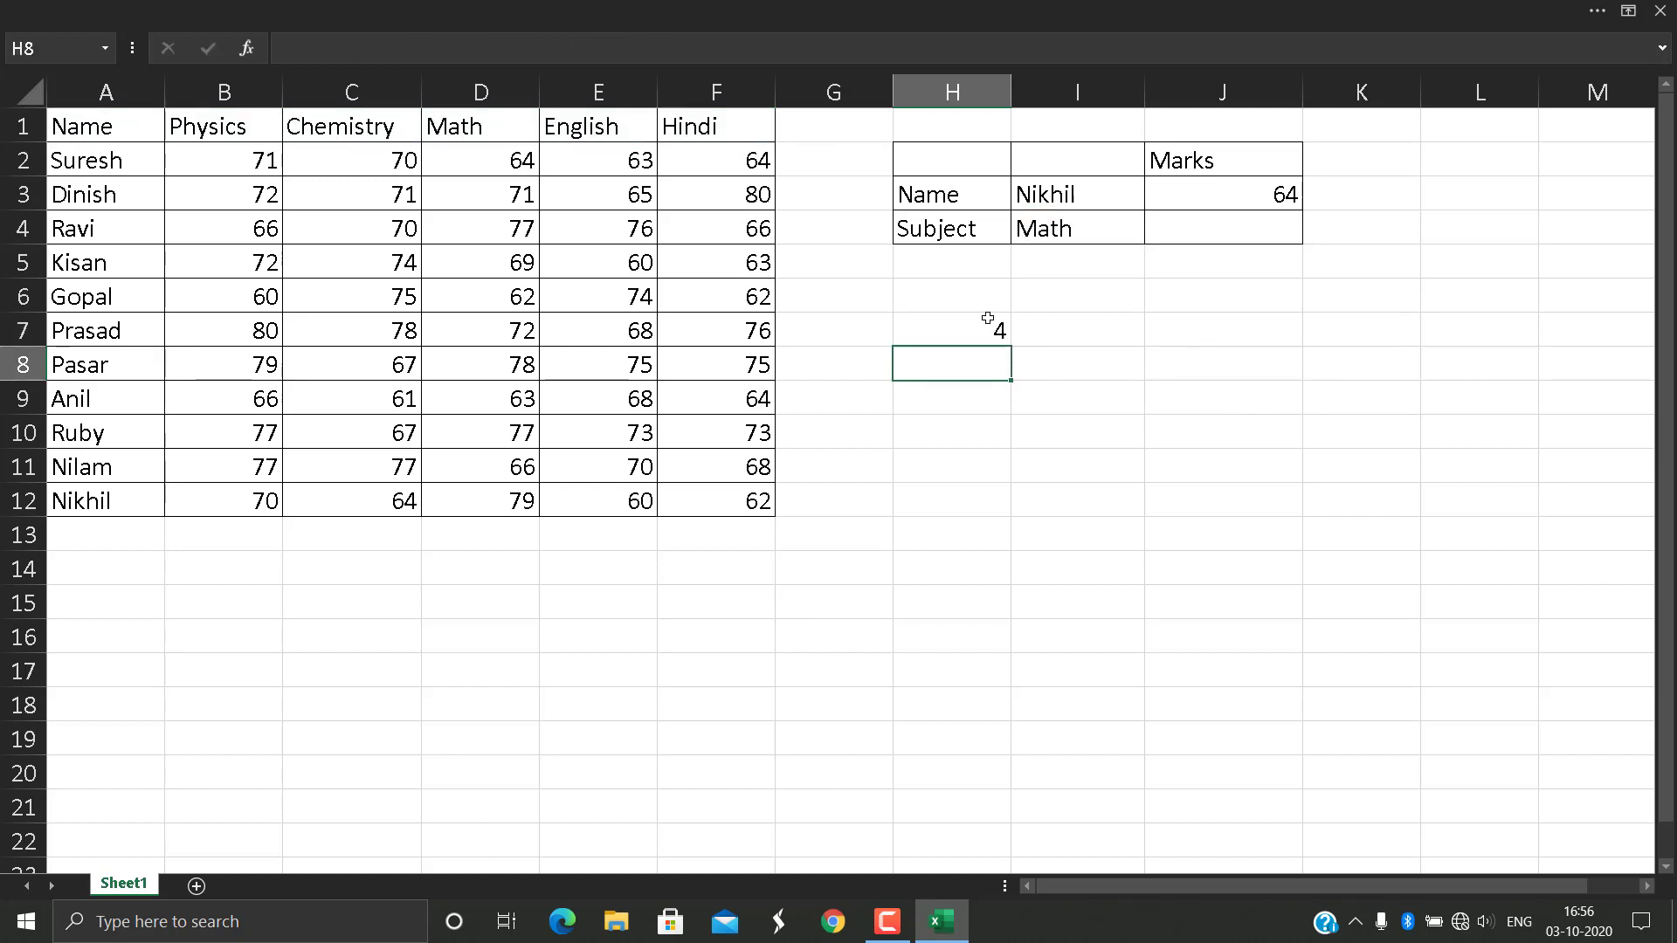
Step: Copy H7's SUMPRODUCT expression into J3's VLOOKUP in place of column index 3, giving 79
{"action": "left_click", "coordinate": [976, 328]}
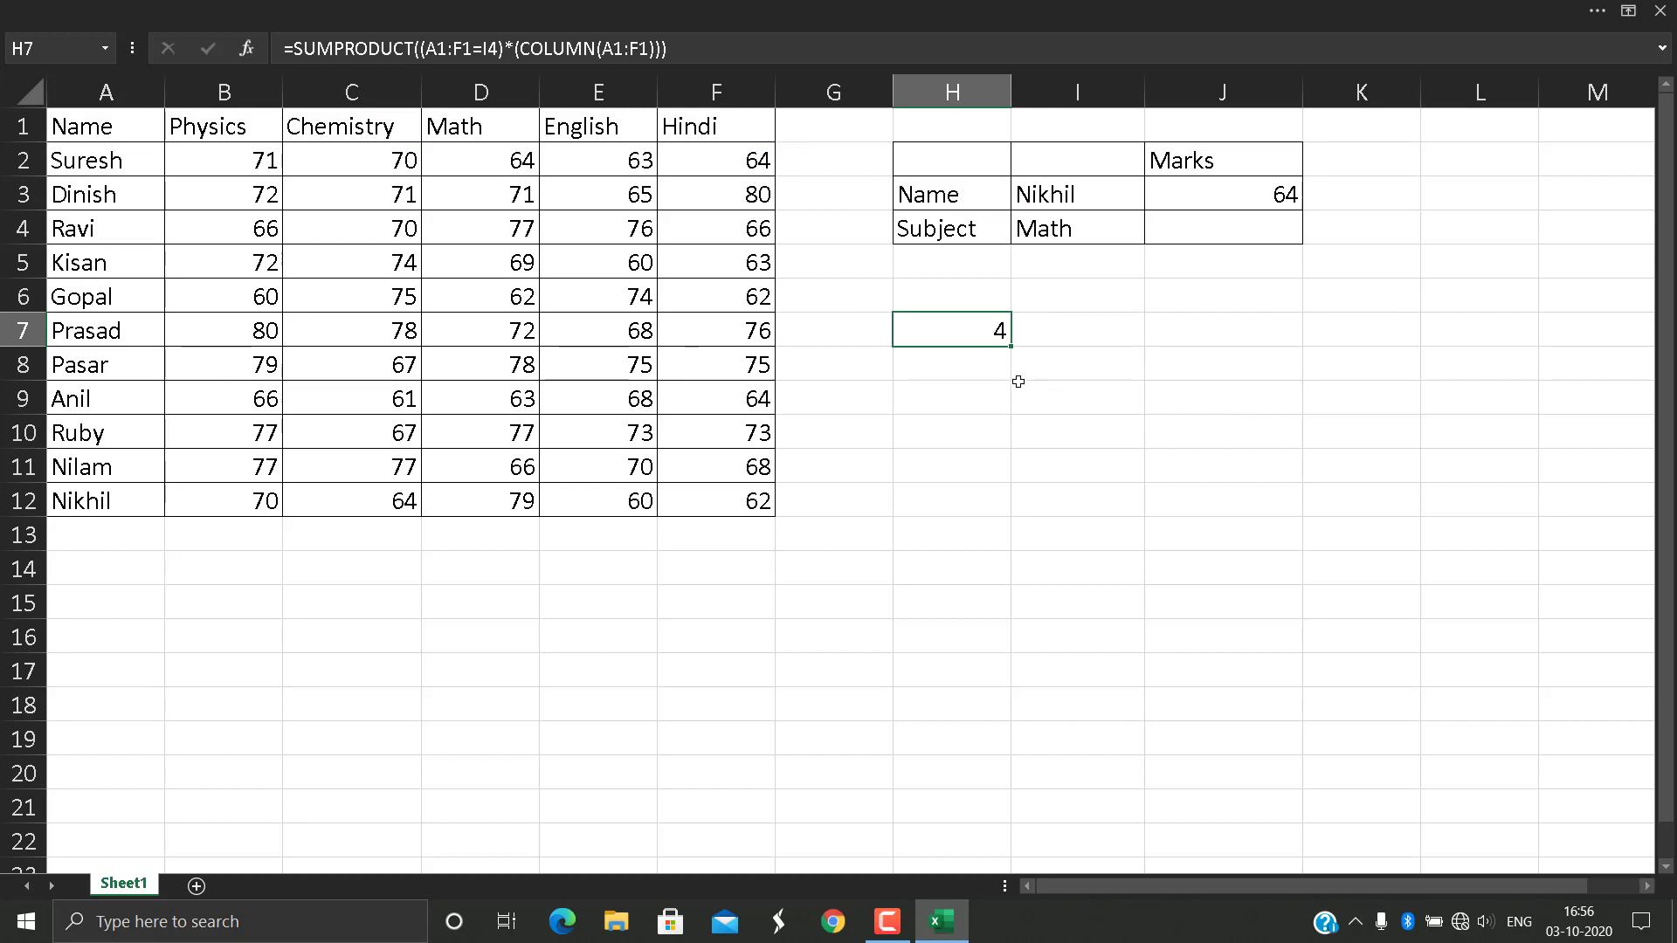
{"action": "double_click", "coordinate": [986, 330]}
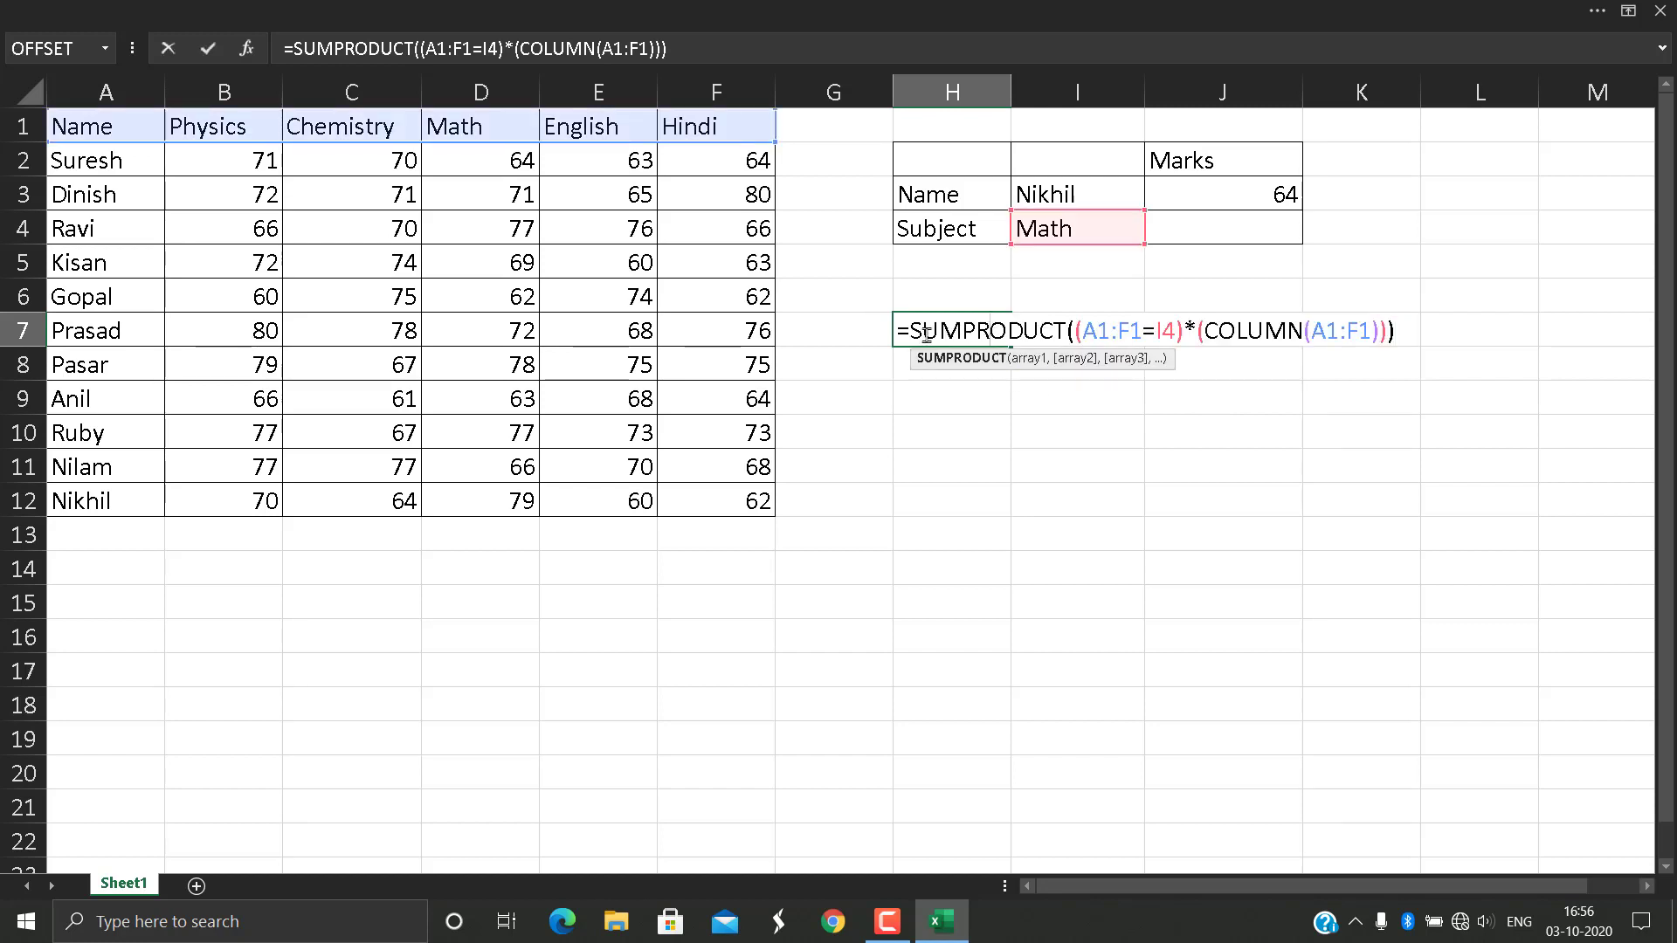
{"action": "left_click_drag", "start_coordinate": [915, 330], "coordinate": [1406, 331]}
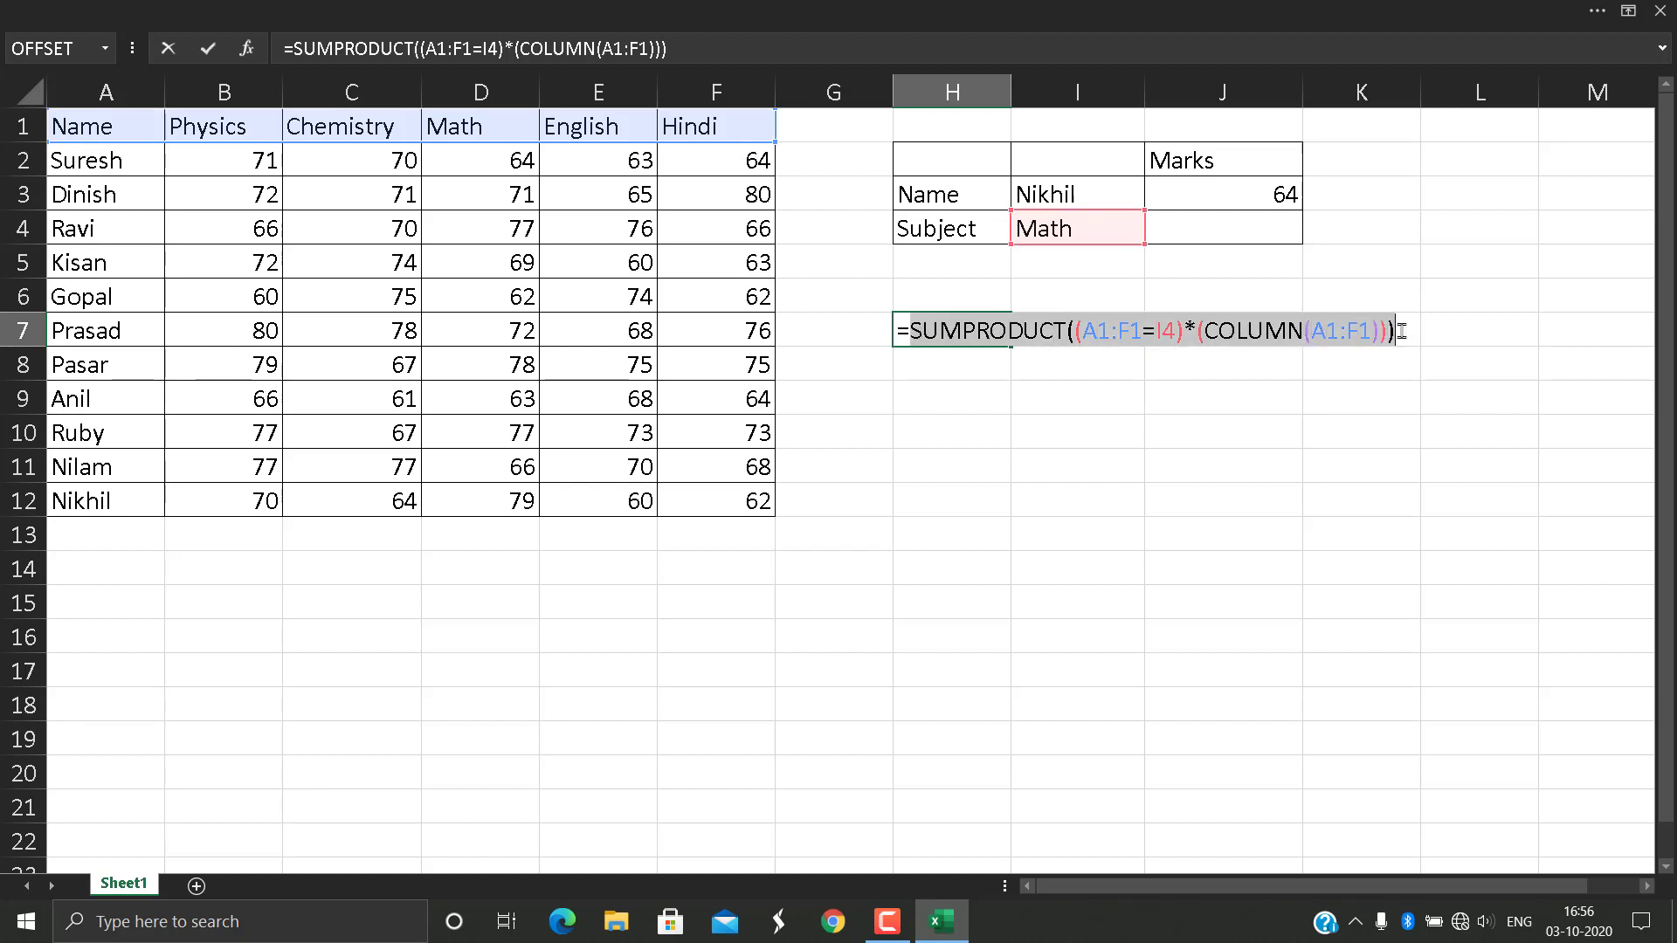
{"action": "key", "text": "Escape"}
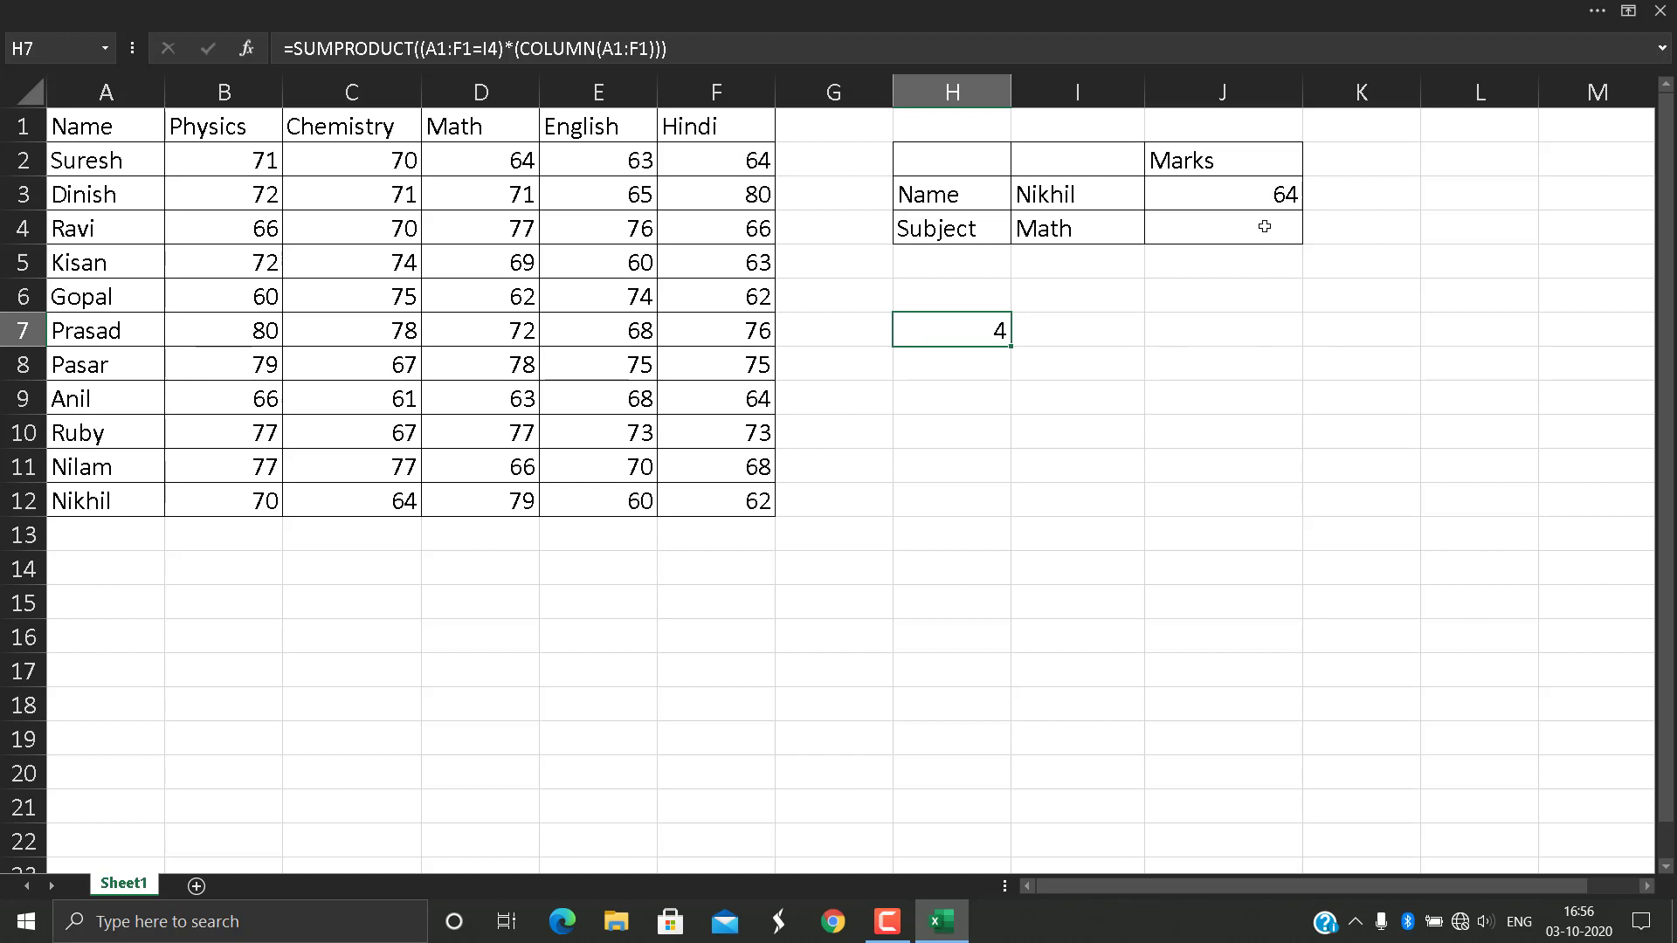
{"action": "double_click", "coordinate": [1277, 194]}
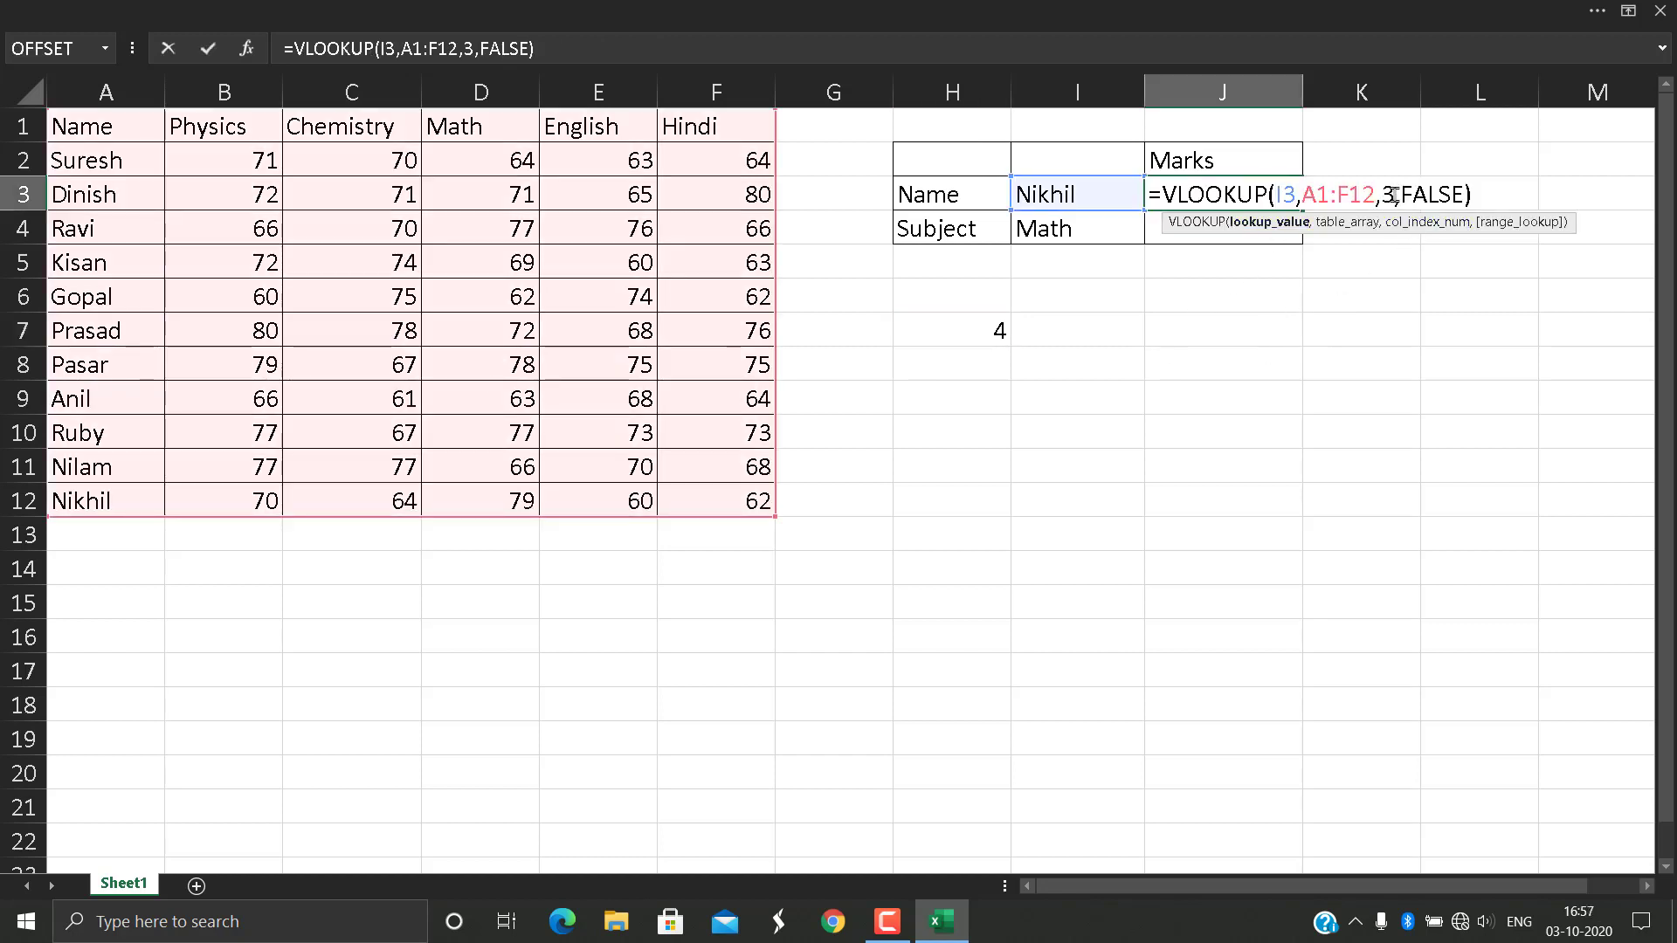
{"action": "double_click", "coordinate": [1391, 194]}
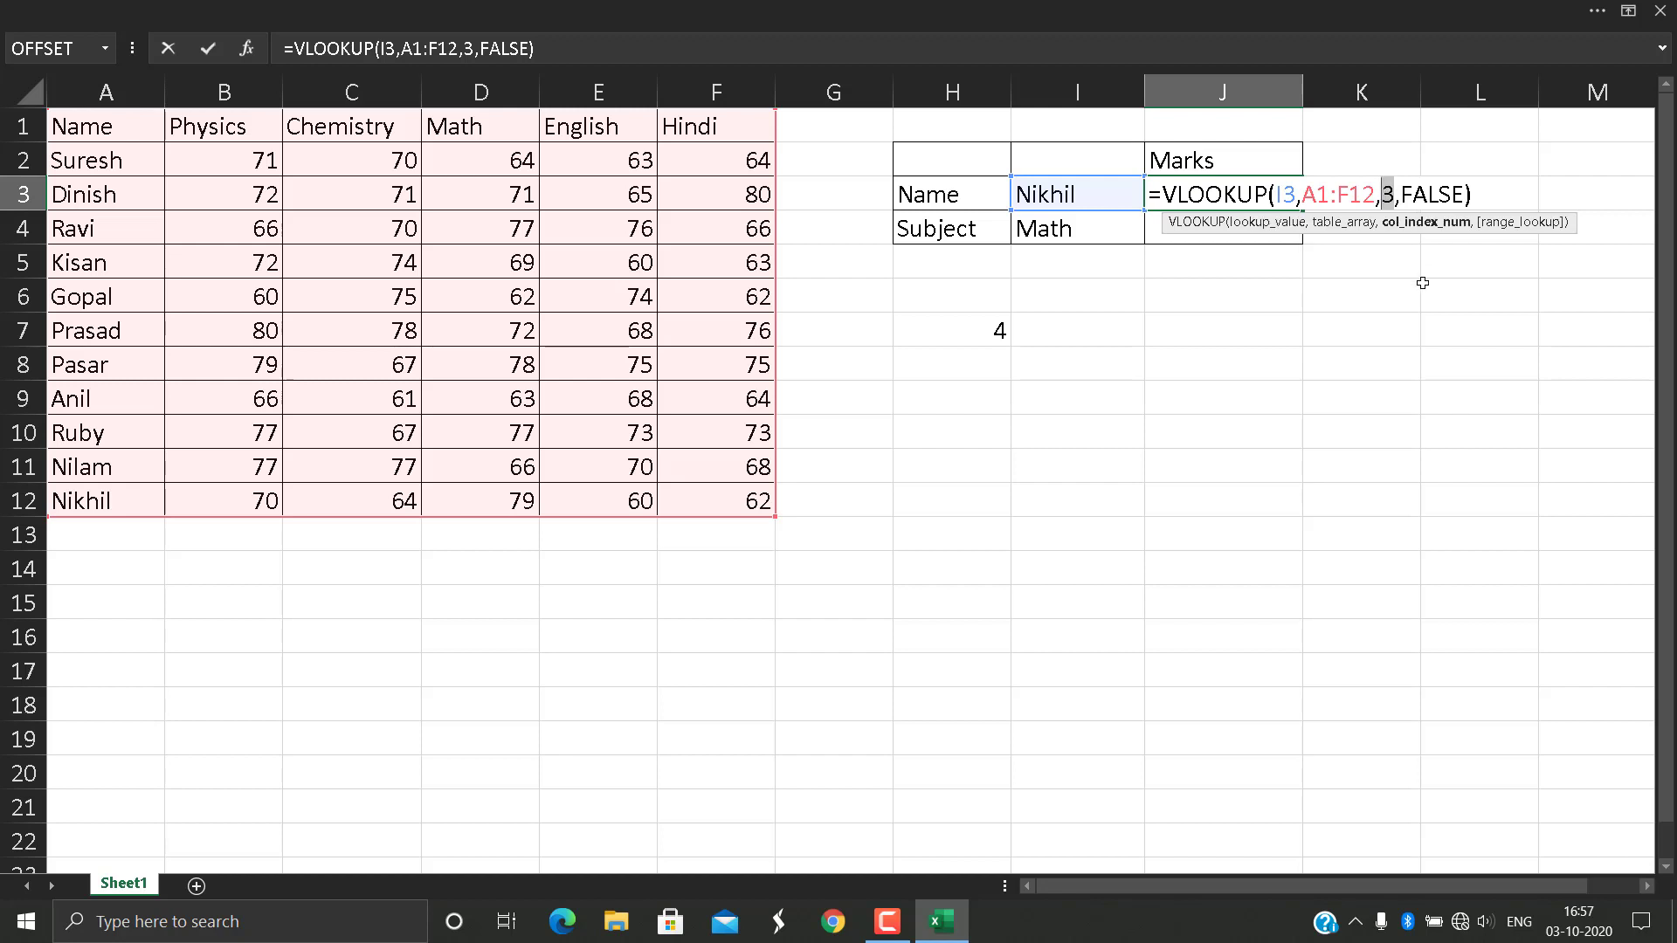
{"action": "type", "text": "SUMPRODUCT((A1:F1=I4)*(COLUMN(A1:F1)))"}
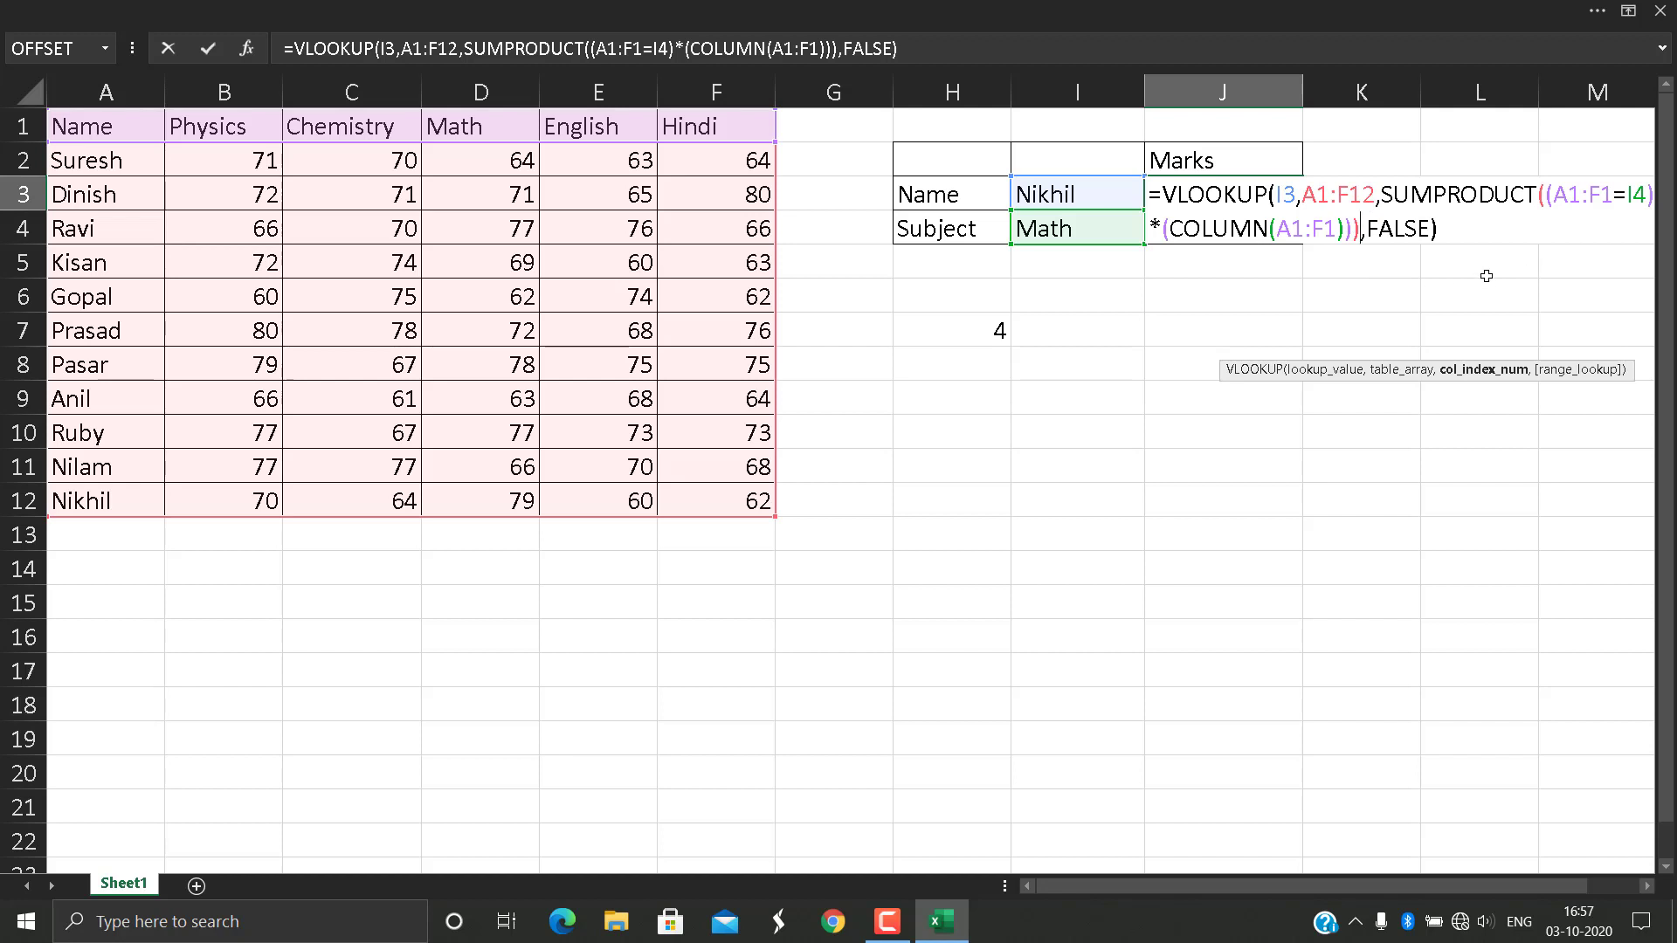
{"action": "key", "text": "Return"}
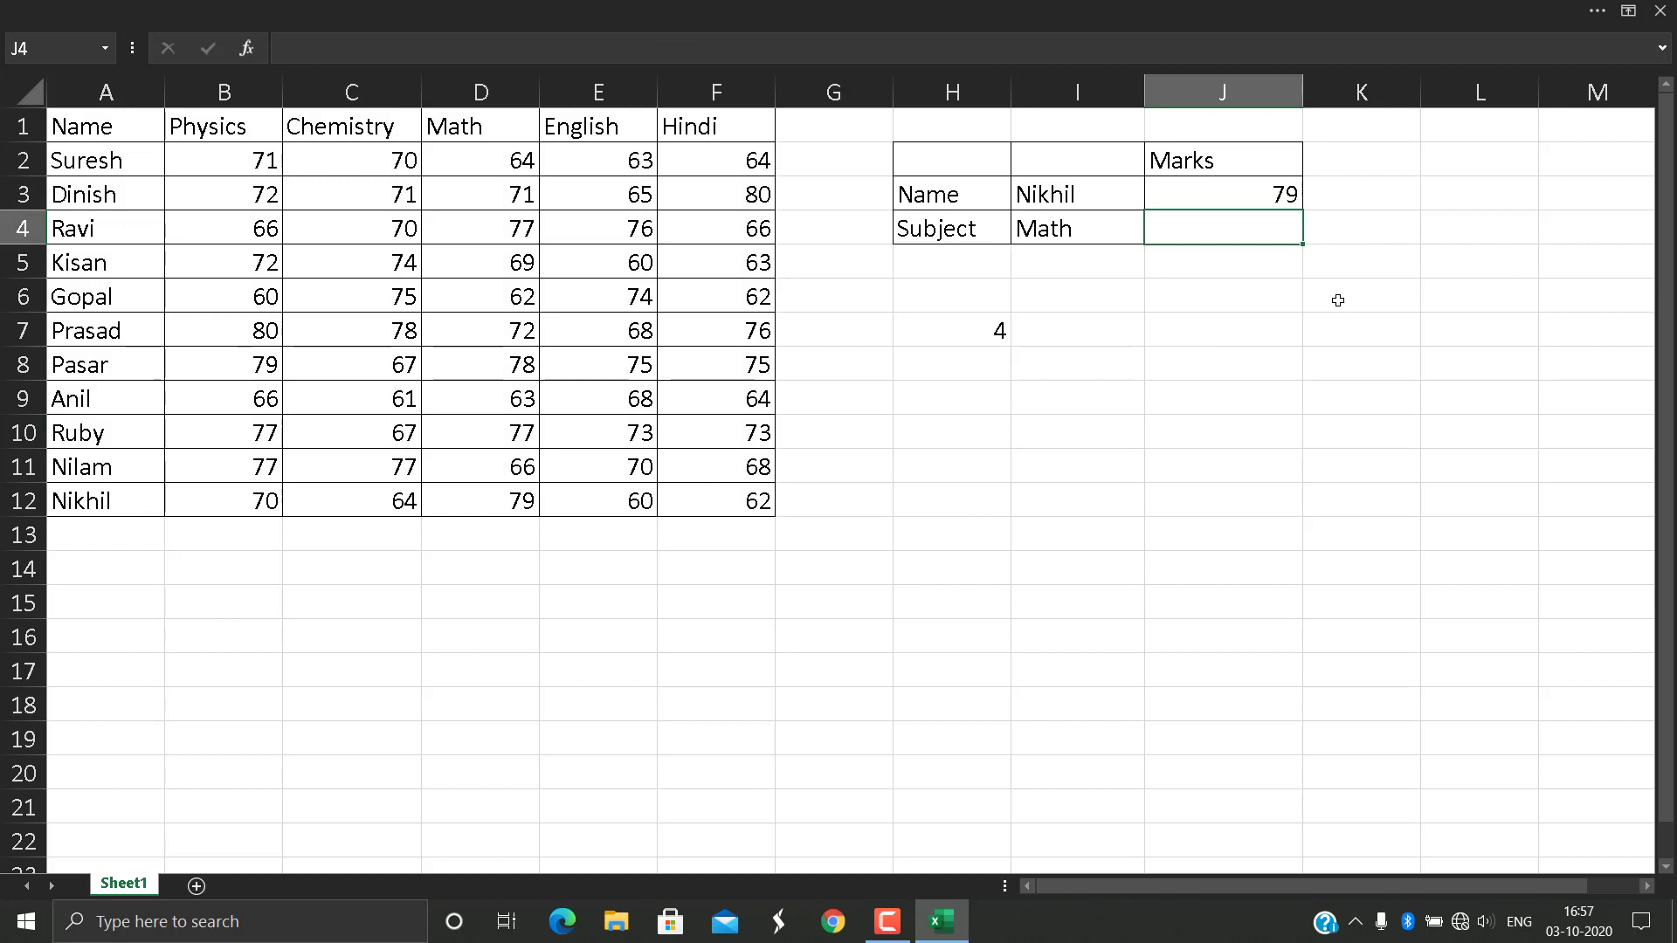
Step: Pick a different student in I3 and confirm J3 shows 63, matching the Math mark in D9
{"action": "left_click", "coordinate": [1277, 186]}
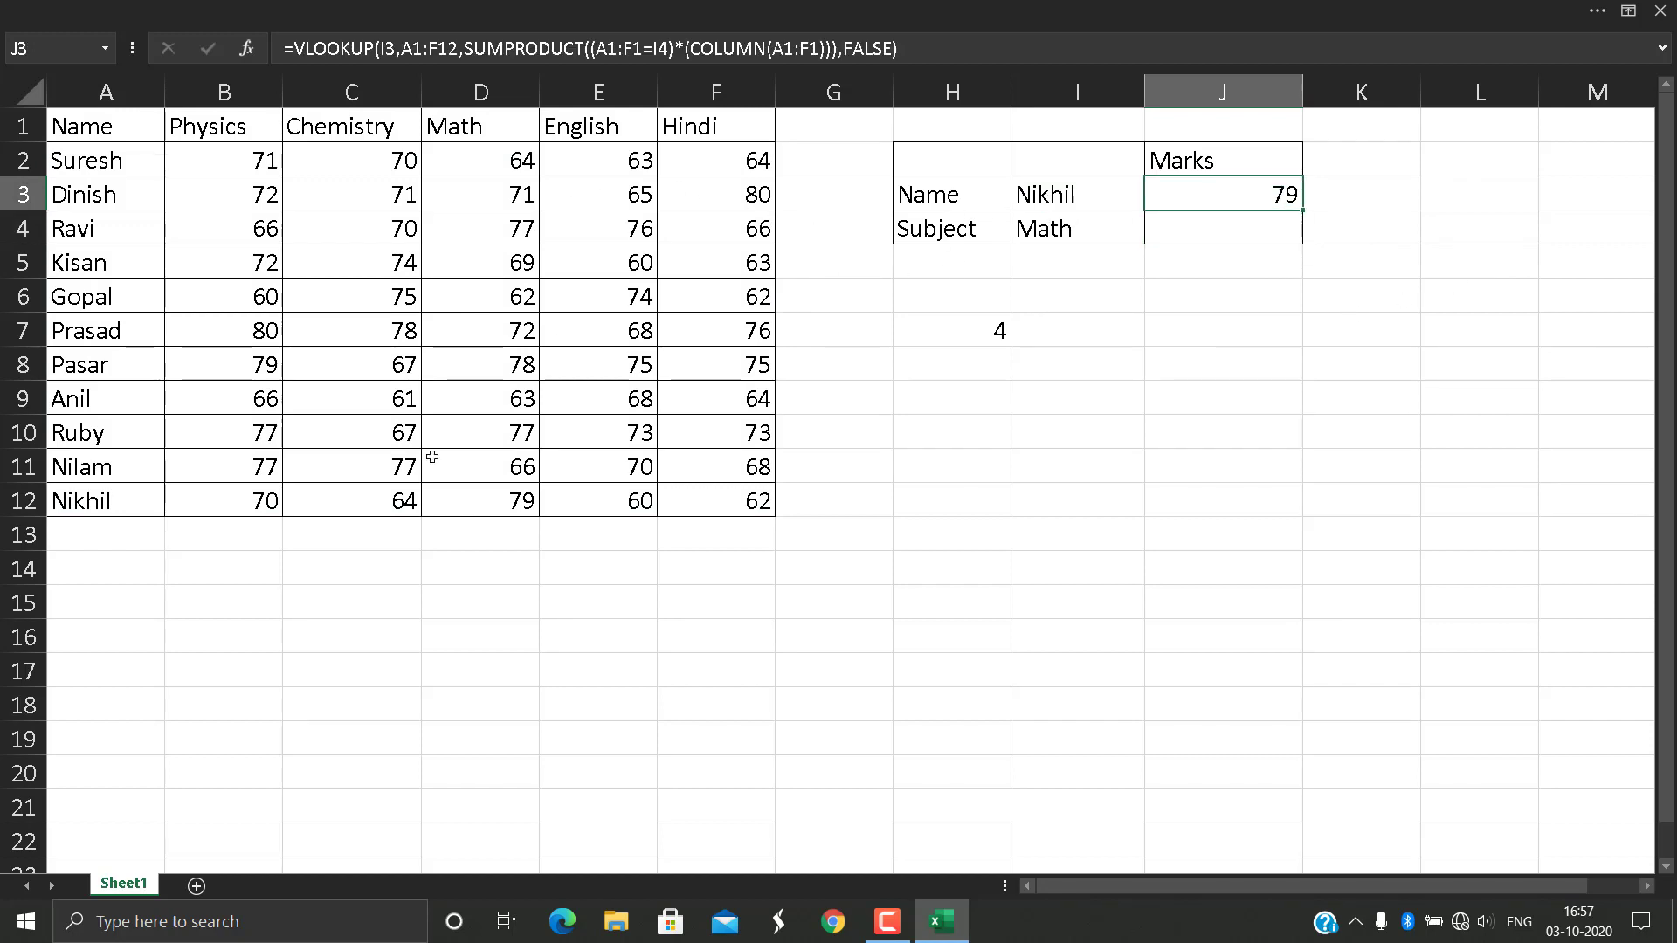
{"action": "left_click", "coordinate": [1055, 197]}
{"action": "left_click", "coordinate": [1154, 201]}
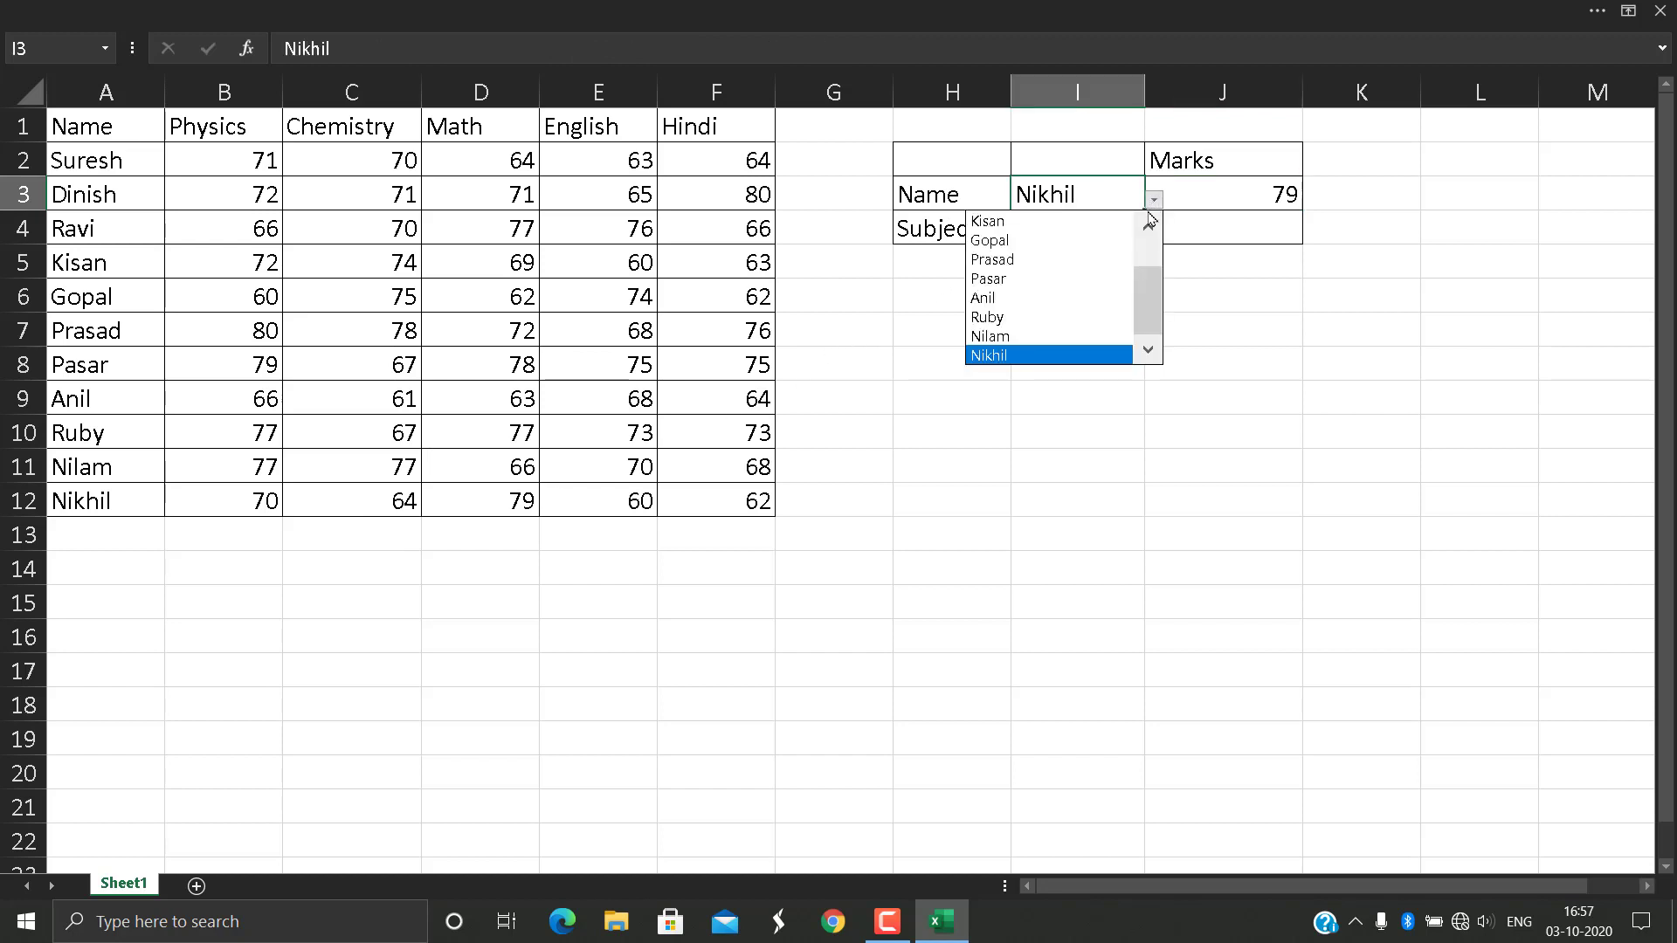
{"action": "left_click", "coordinate": [1036, 302]}
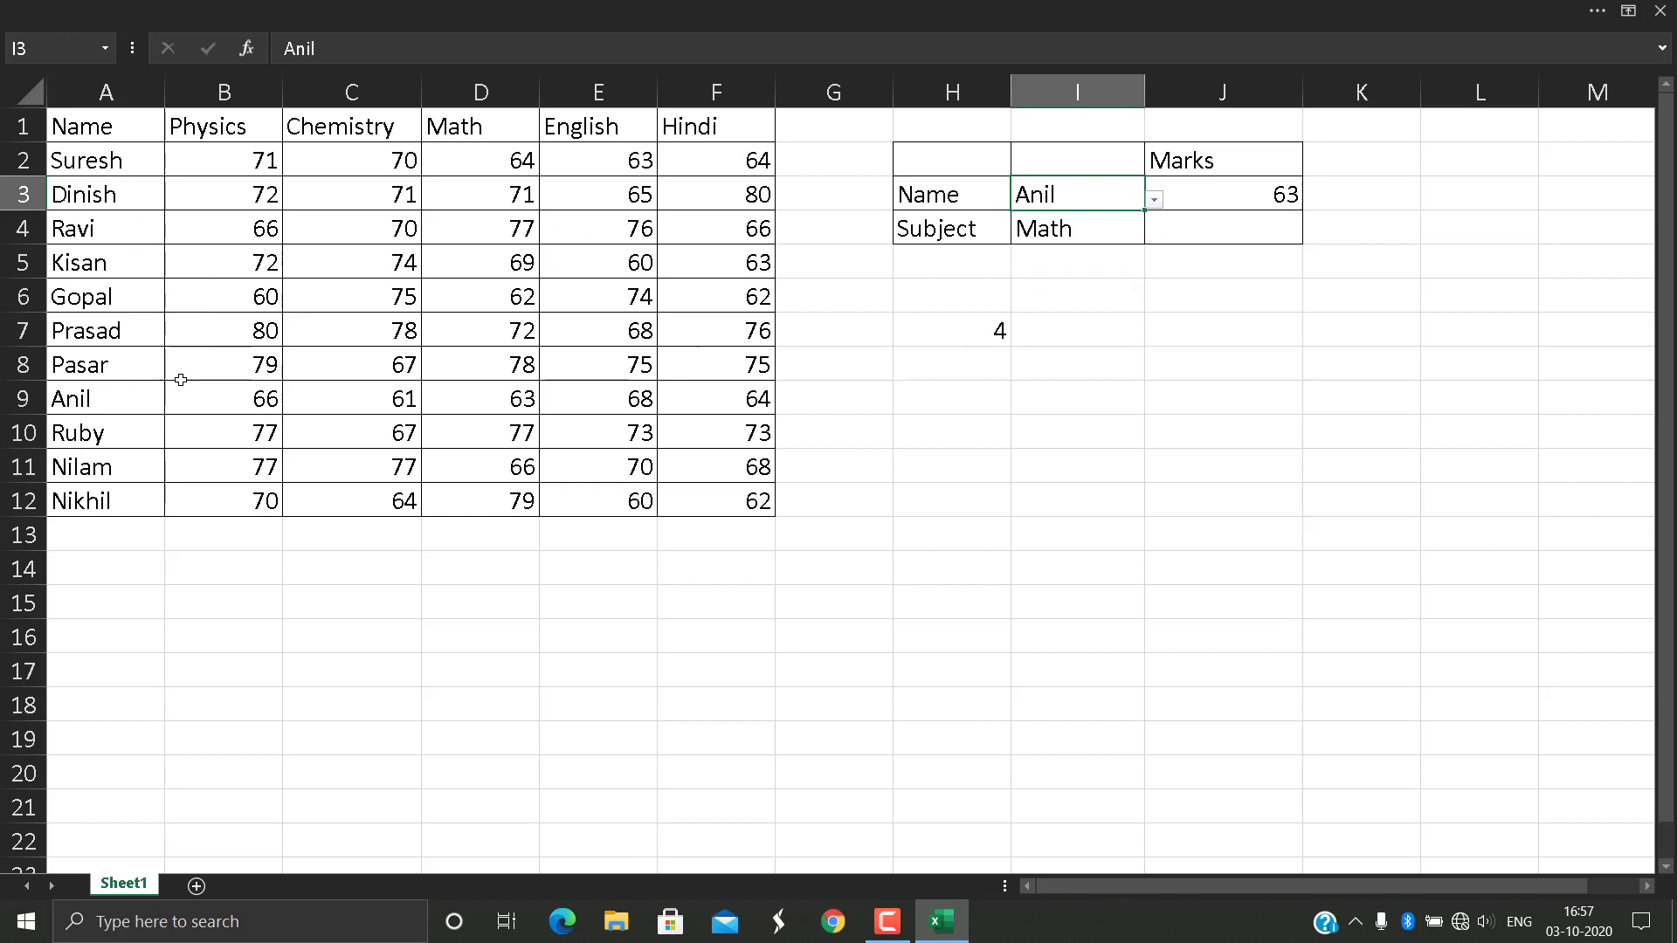
{"action": "left_click", "coordinate": [531, 394]}
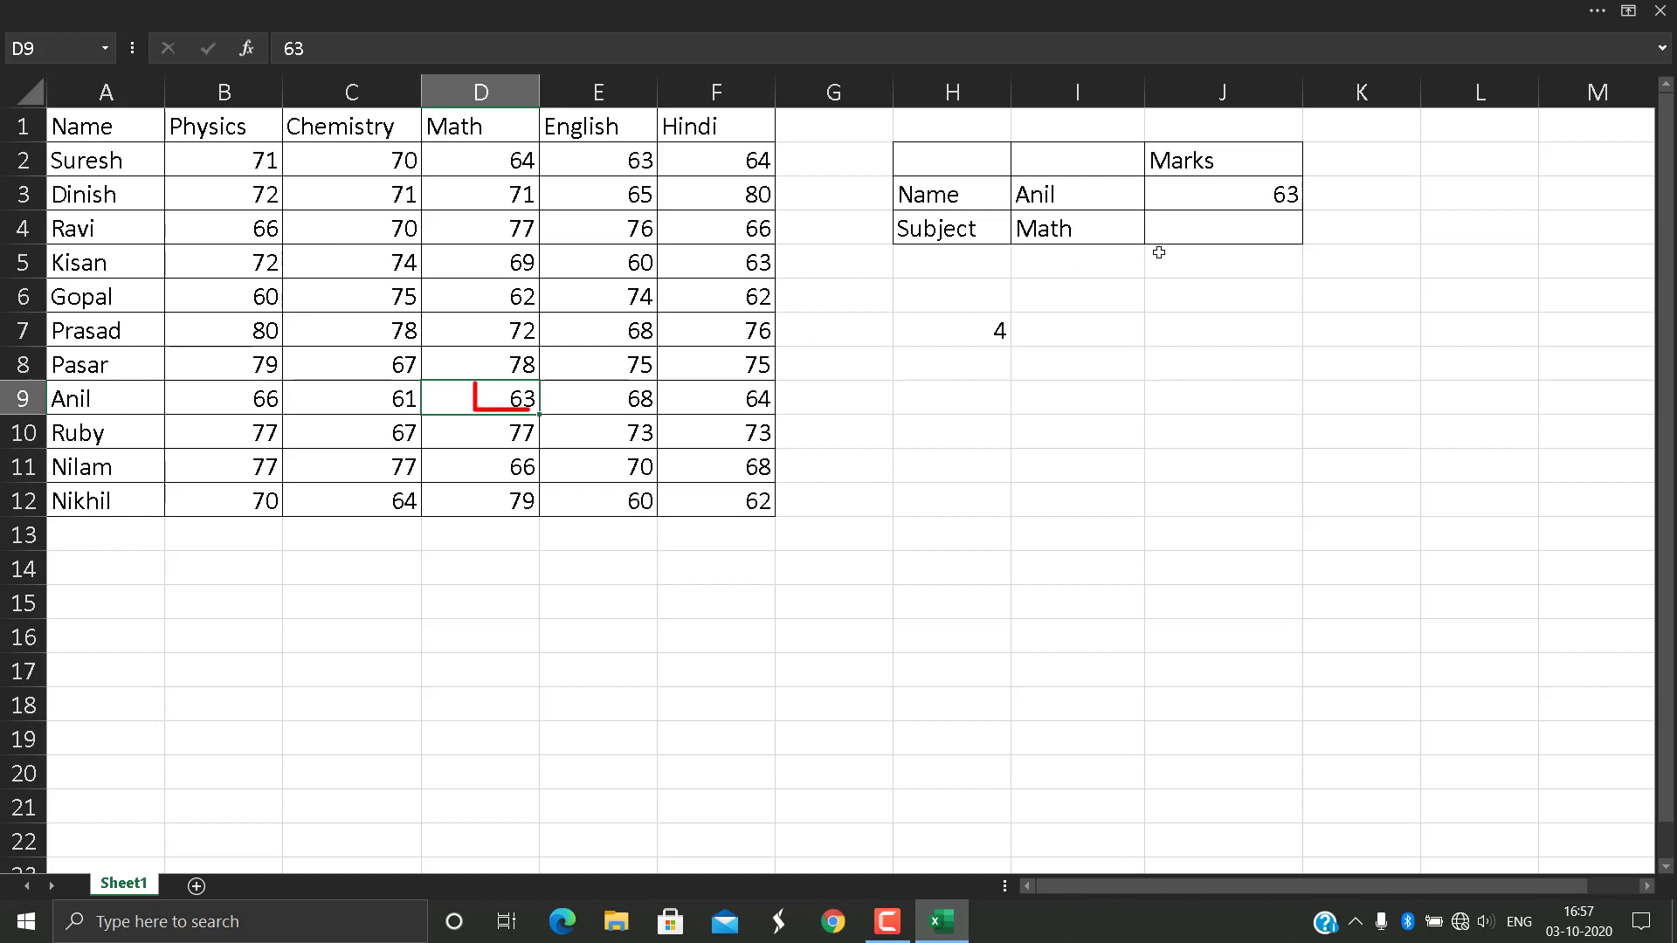
{"action": "left_click", "coordinate": [1287, 224]}
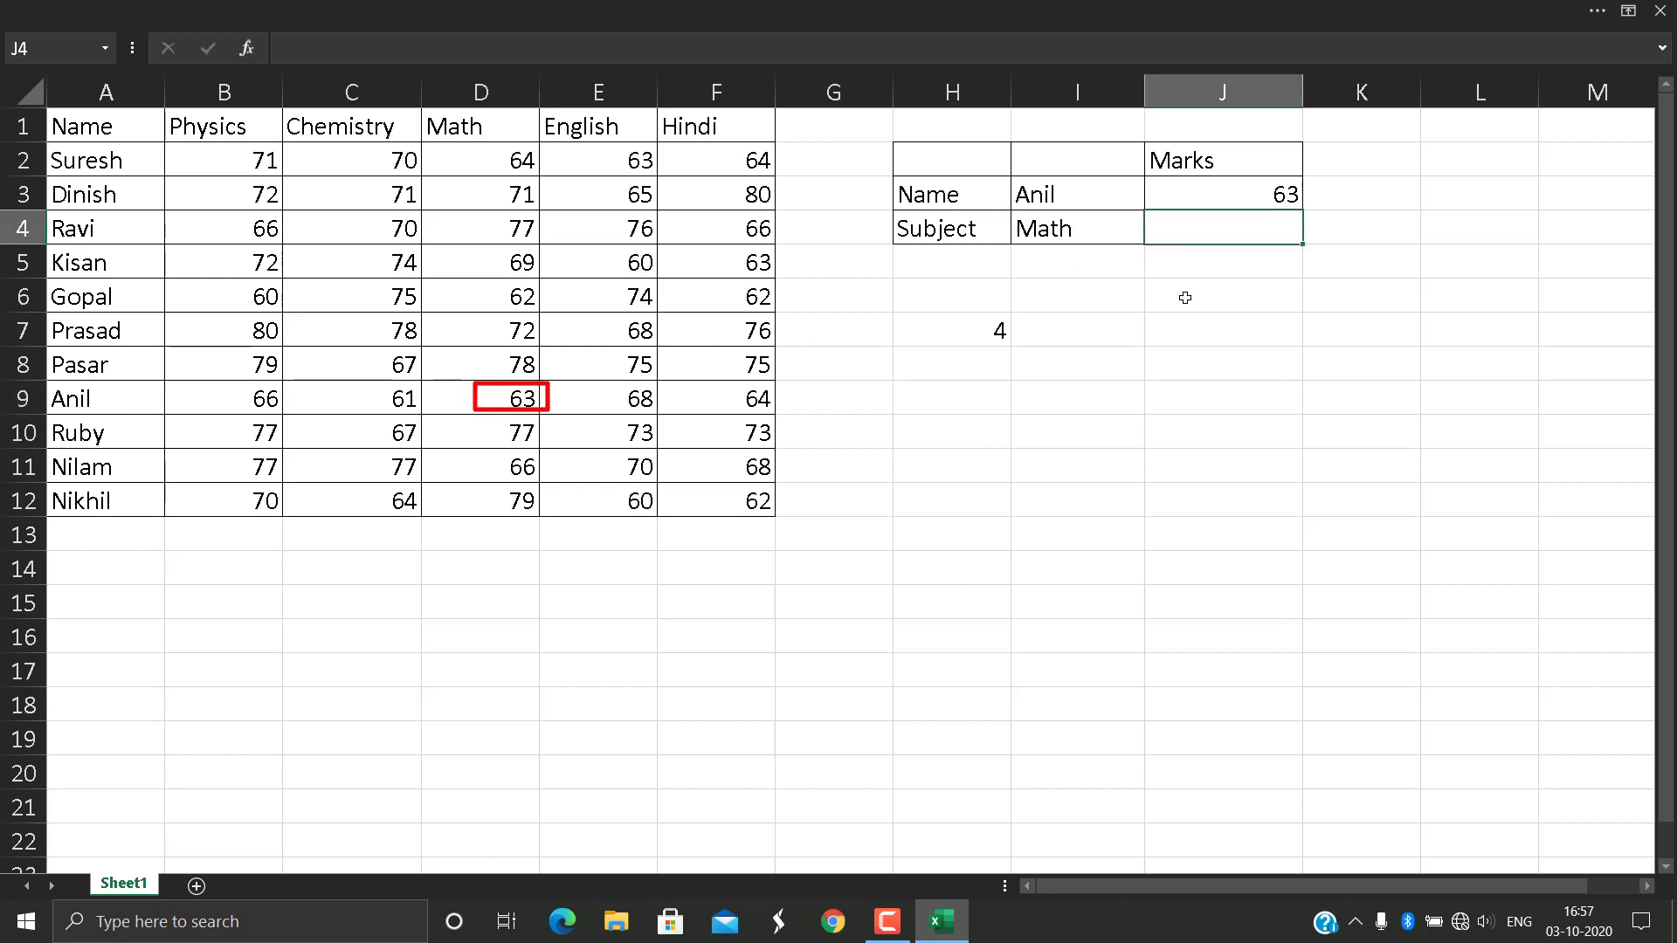
{"action": "left_click", "coordinate": [1238, 196]}
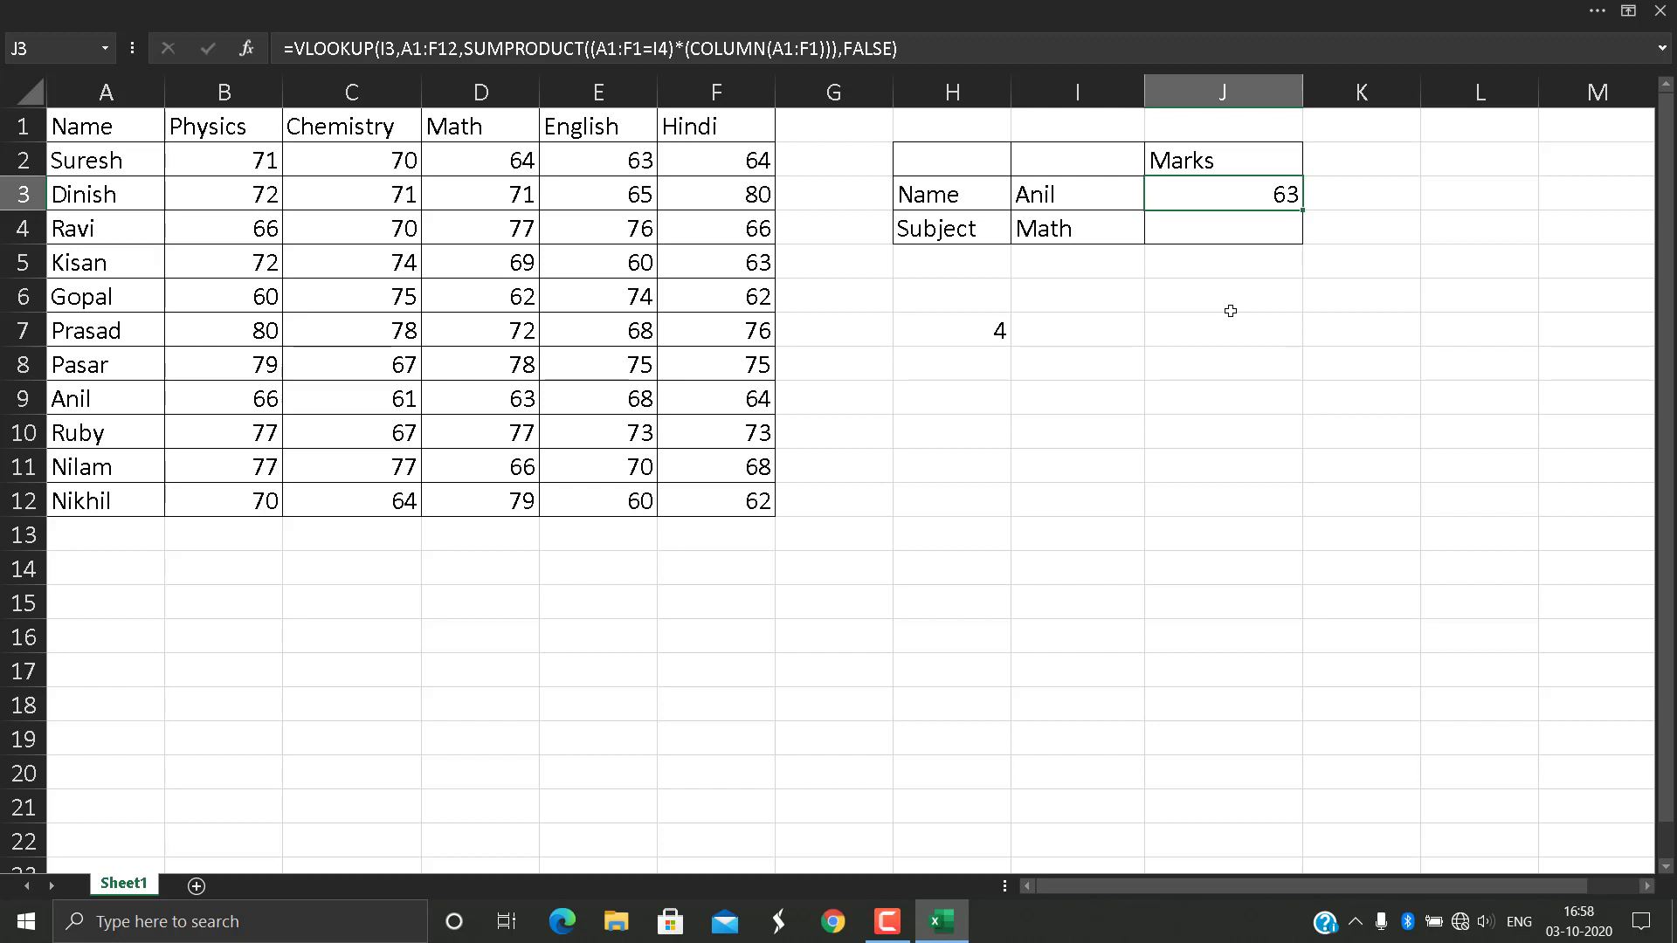
Step: Start J4's formula as =VLOOKUP(I3,A1:F12, with the table range covering A1:F12
{"action": "left_click", "coordinate": [1229, 226]}
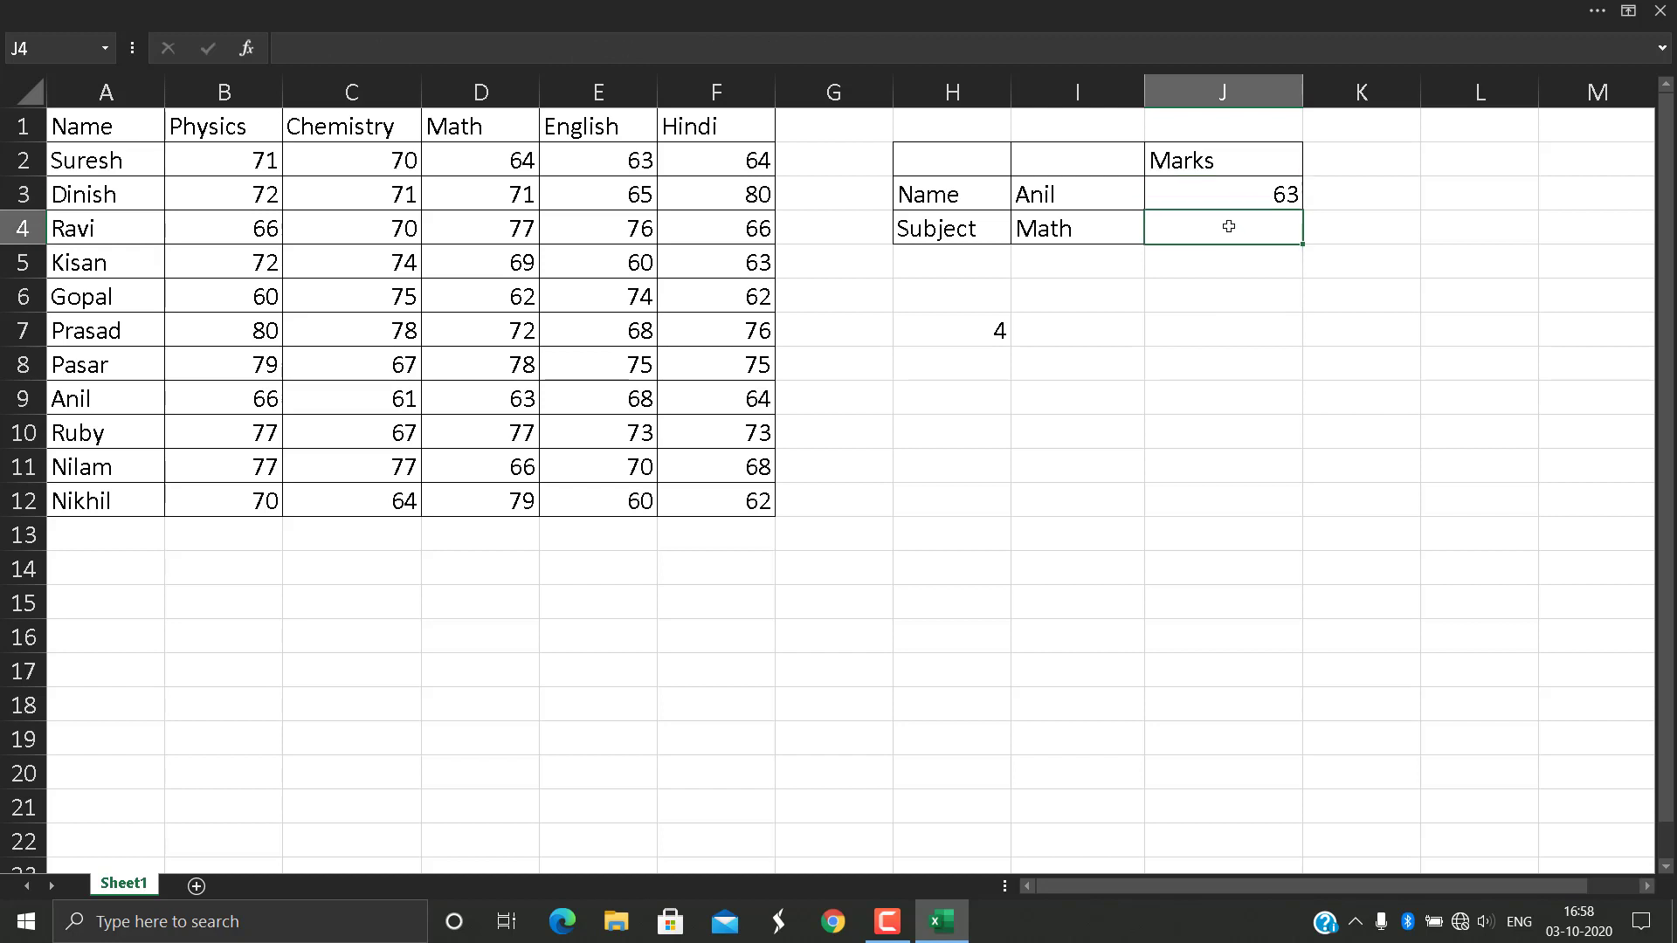
{"action": "double_click", "coordinate": [1229, 226]}
{"action": "type", "text": "="}
{"action": "type", "text": "vl"}
{"action": "key", "text": "Tab"}
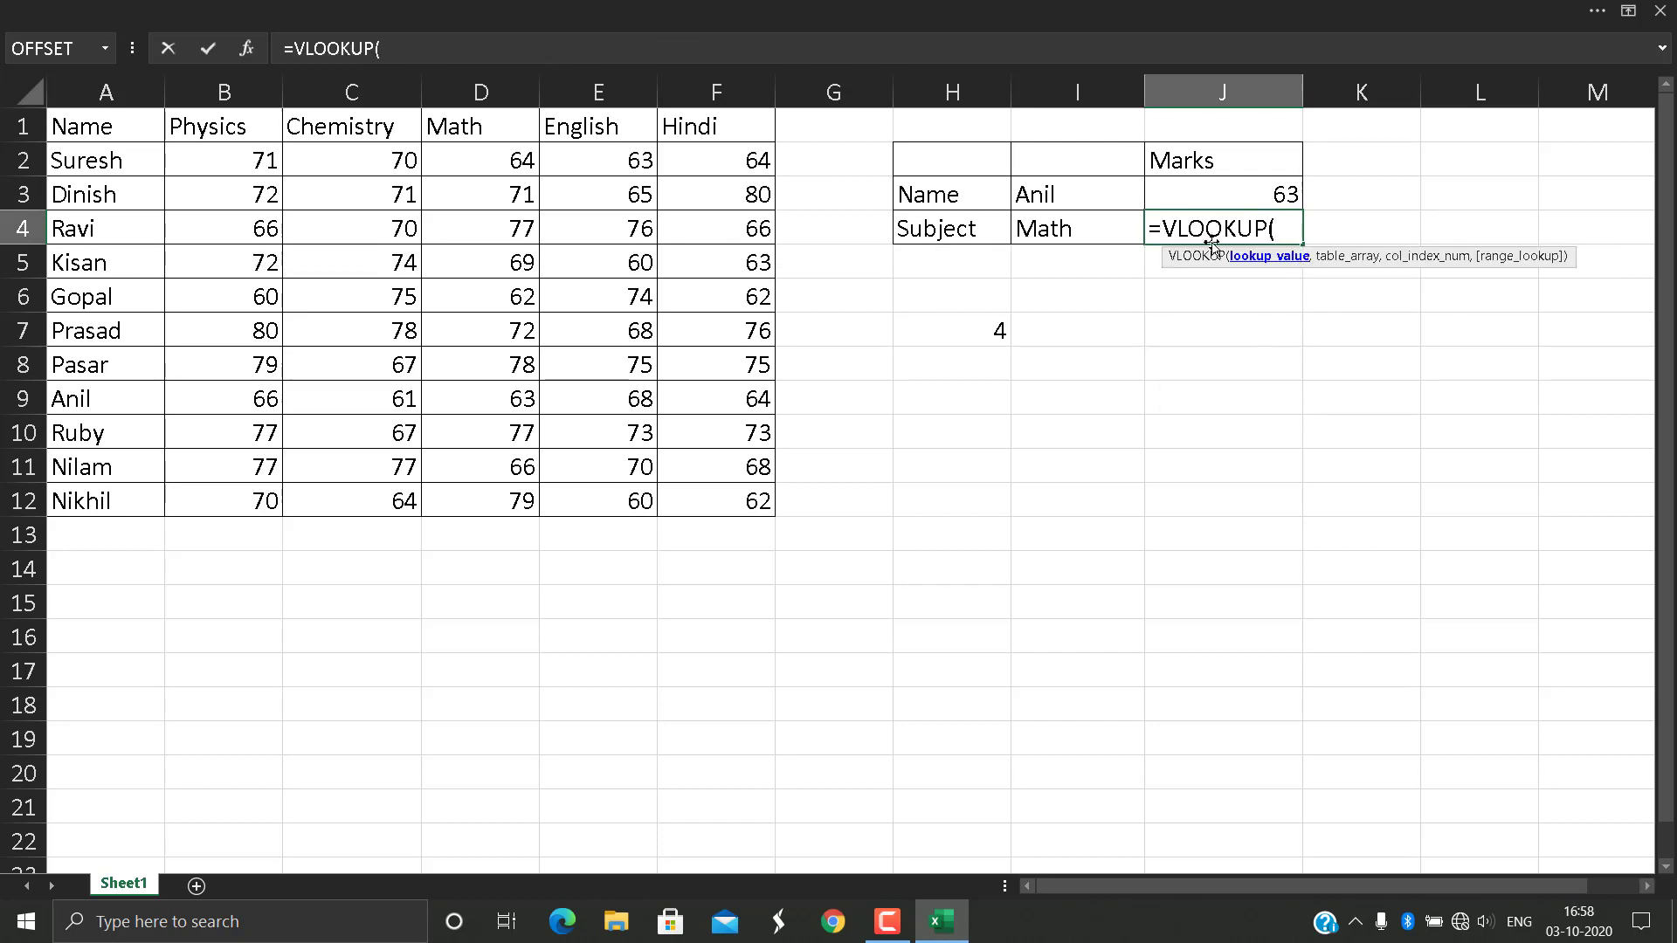
{"action": "left_click", "coordinate": [1080, 199]}
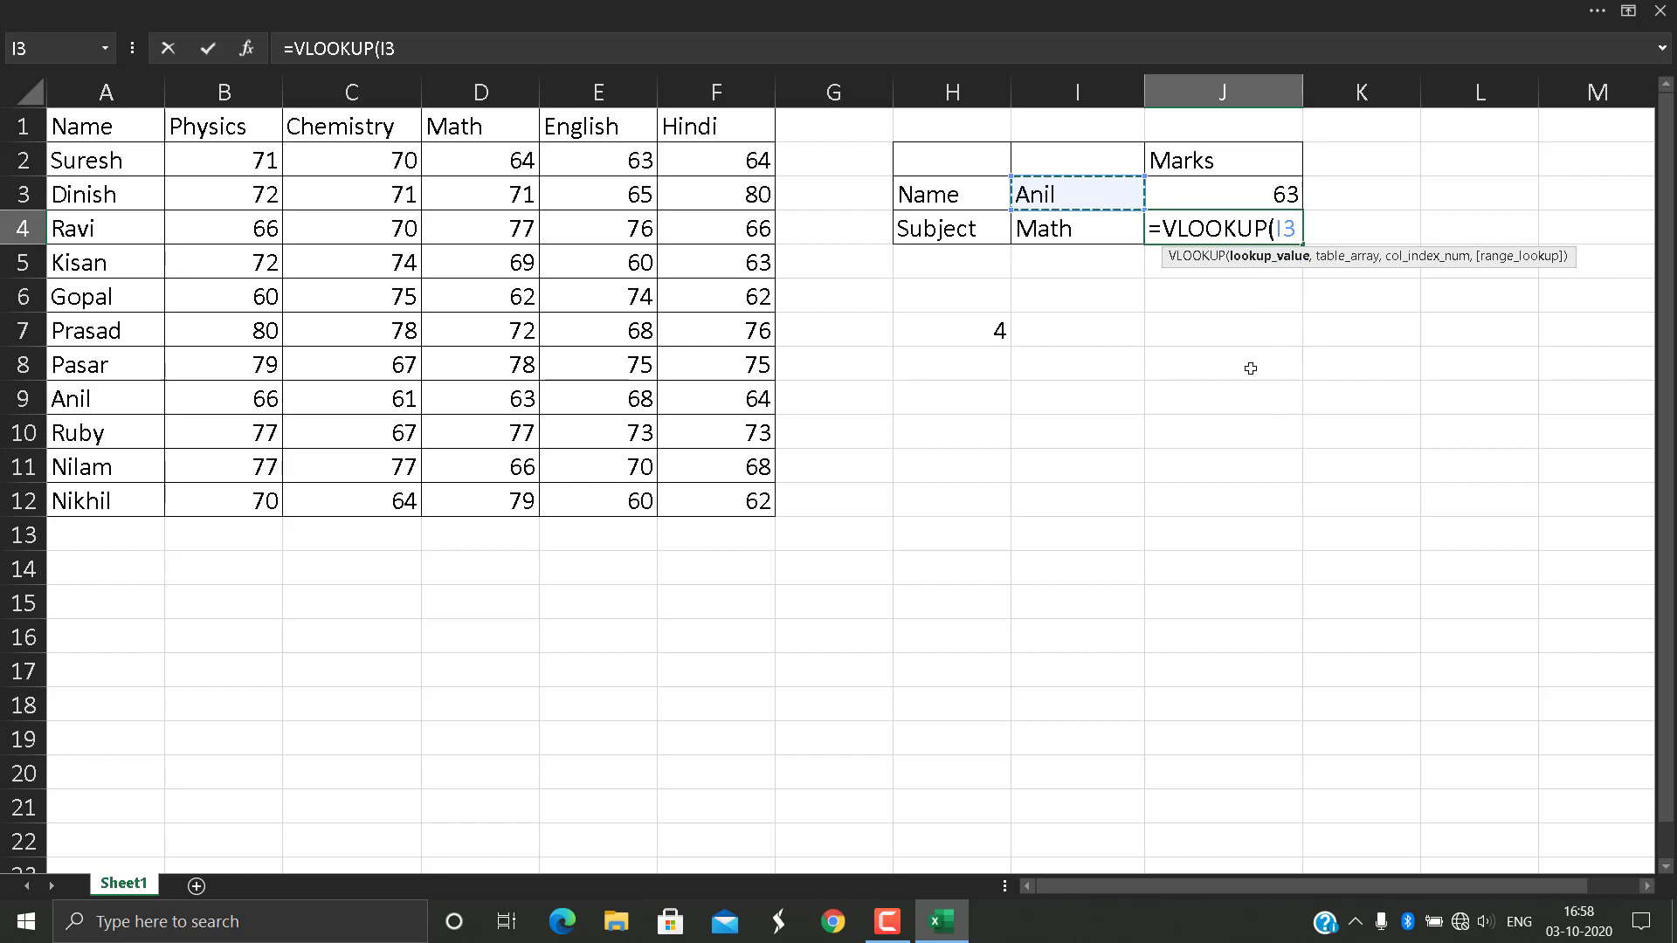
{"action": "type", "text": ","}
{"action": "left_click", "coordinate": [92, 129]}
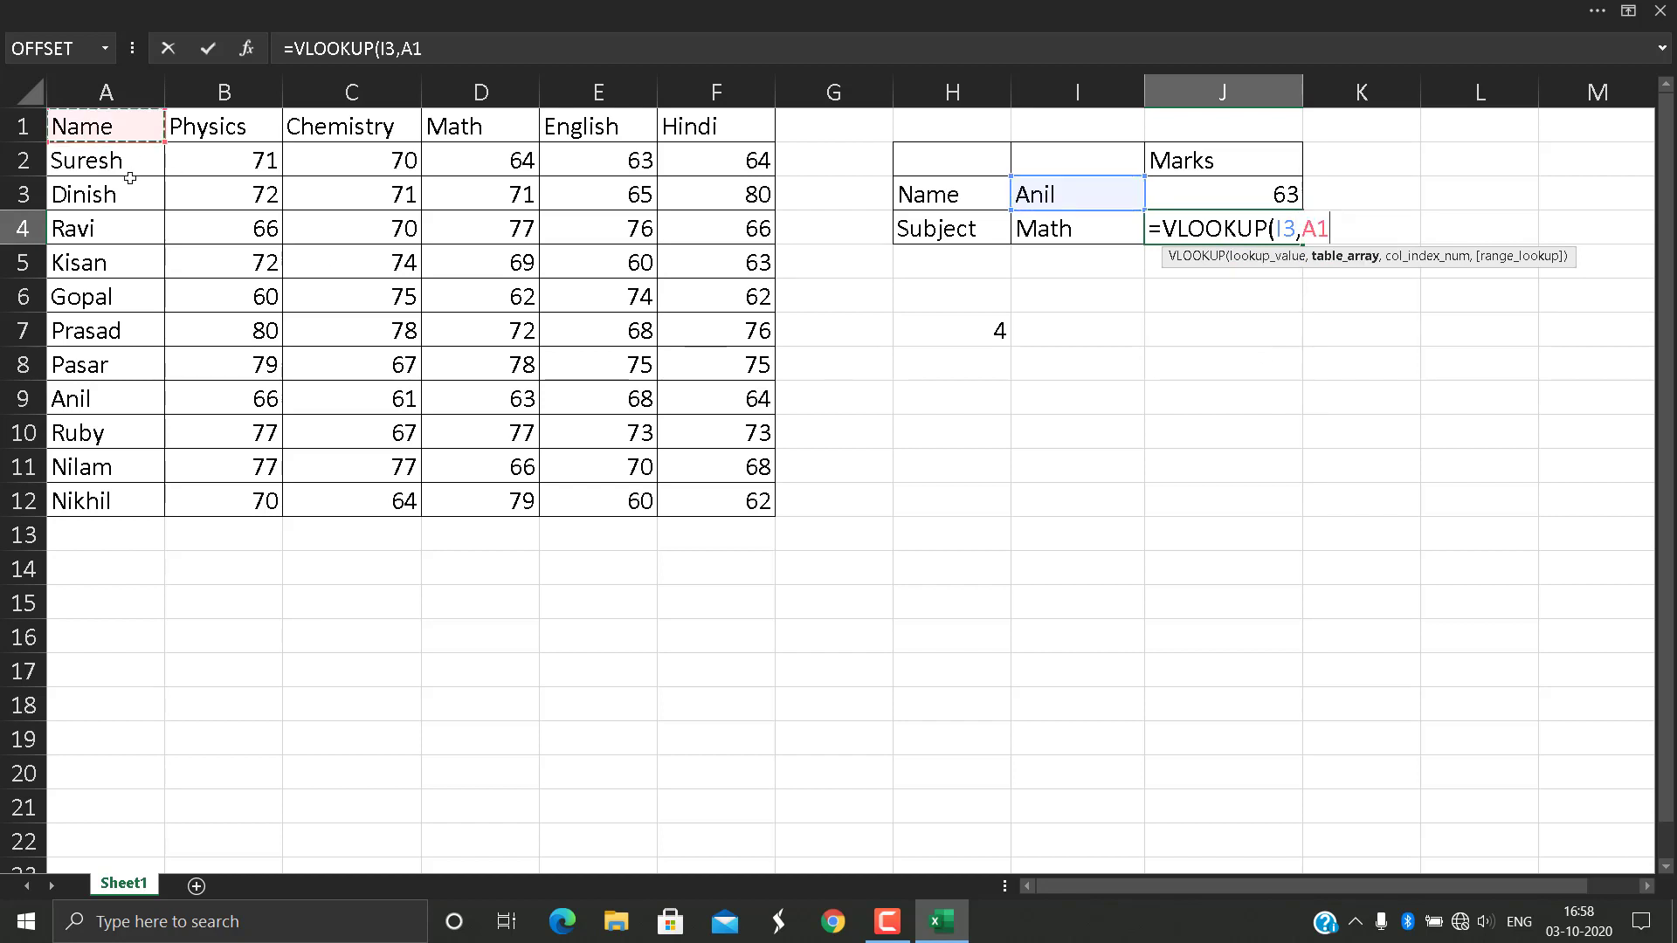
{"action": "key", "text": "ctrl+shift+Right"}
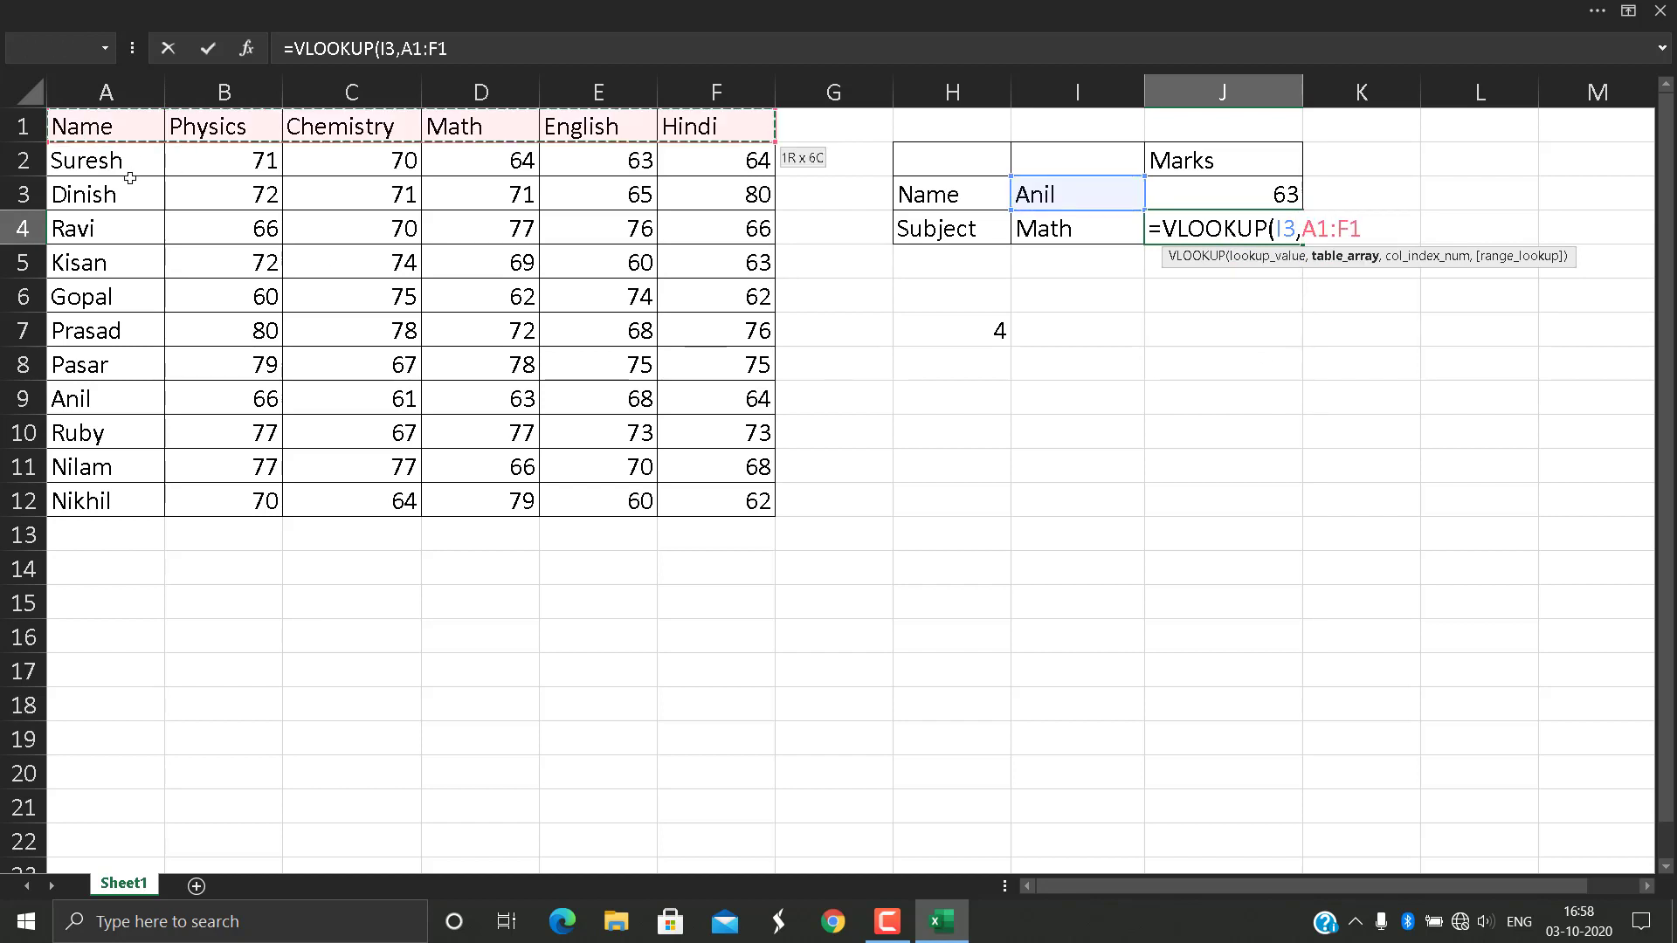
{"action": "key", "text": "ctrl+shift+Down"}
Step: Complete it with MATCH(I4,A1:F1,0) as the column index and FALSE, returning 63
{"action": "type", "text": "2,"}
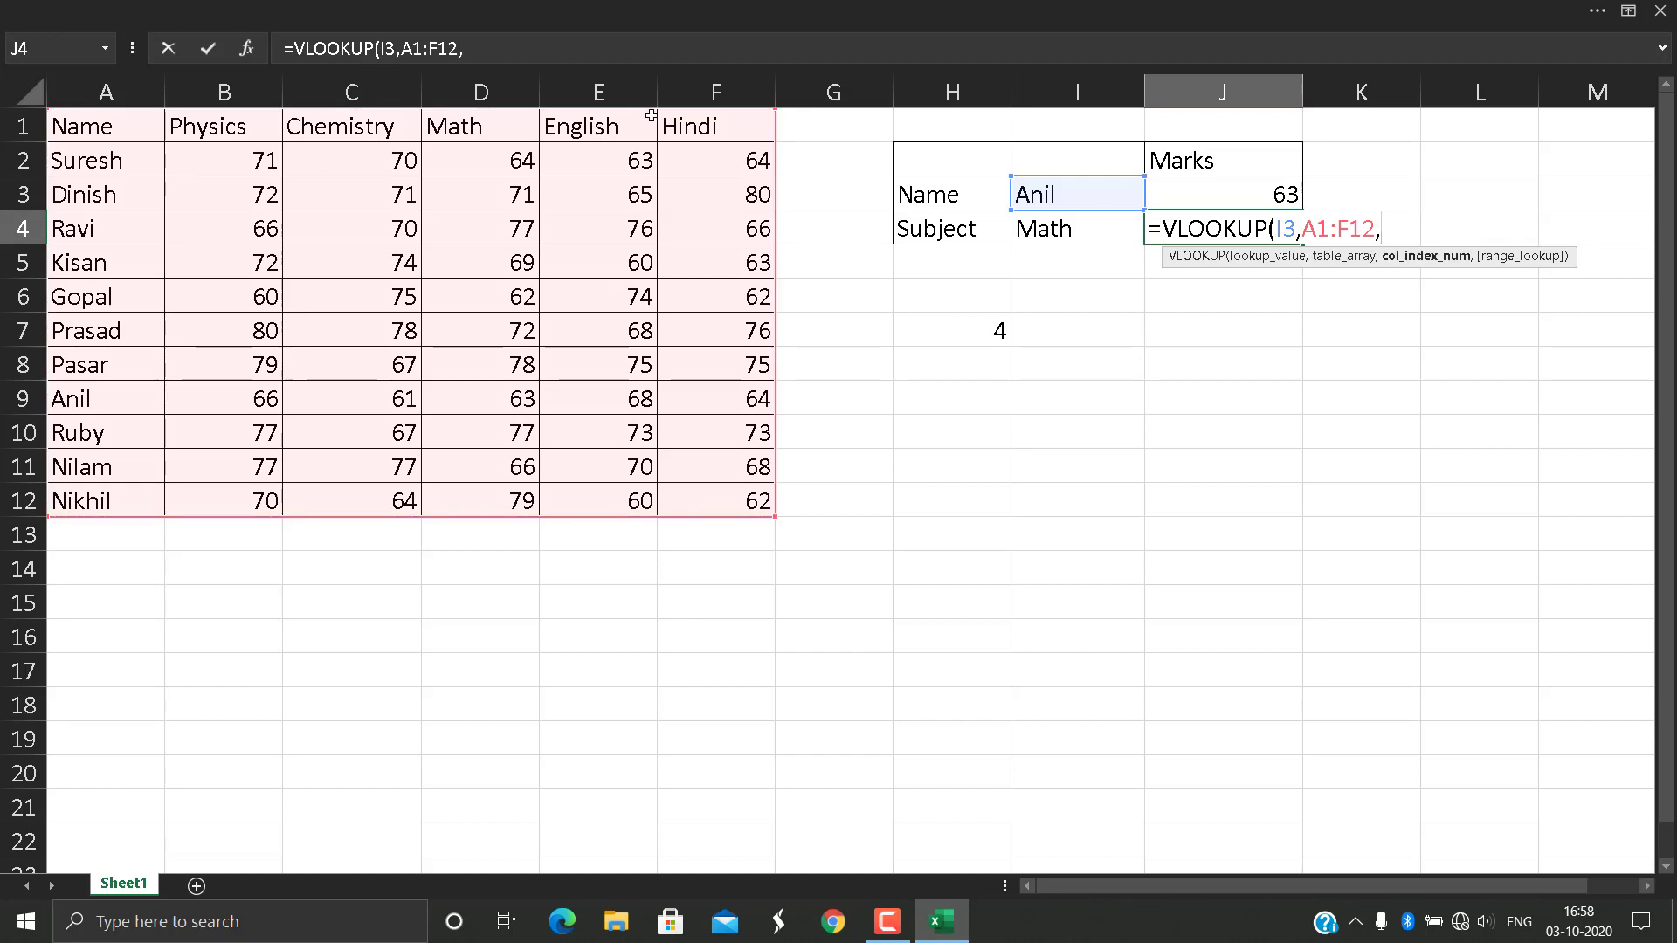
{"action": "type", "text": "MATCH("}
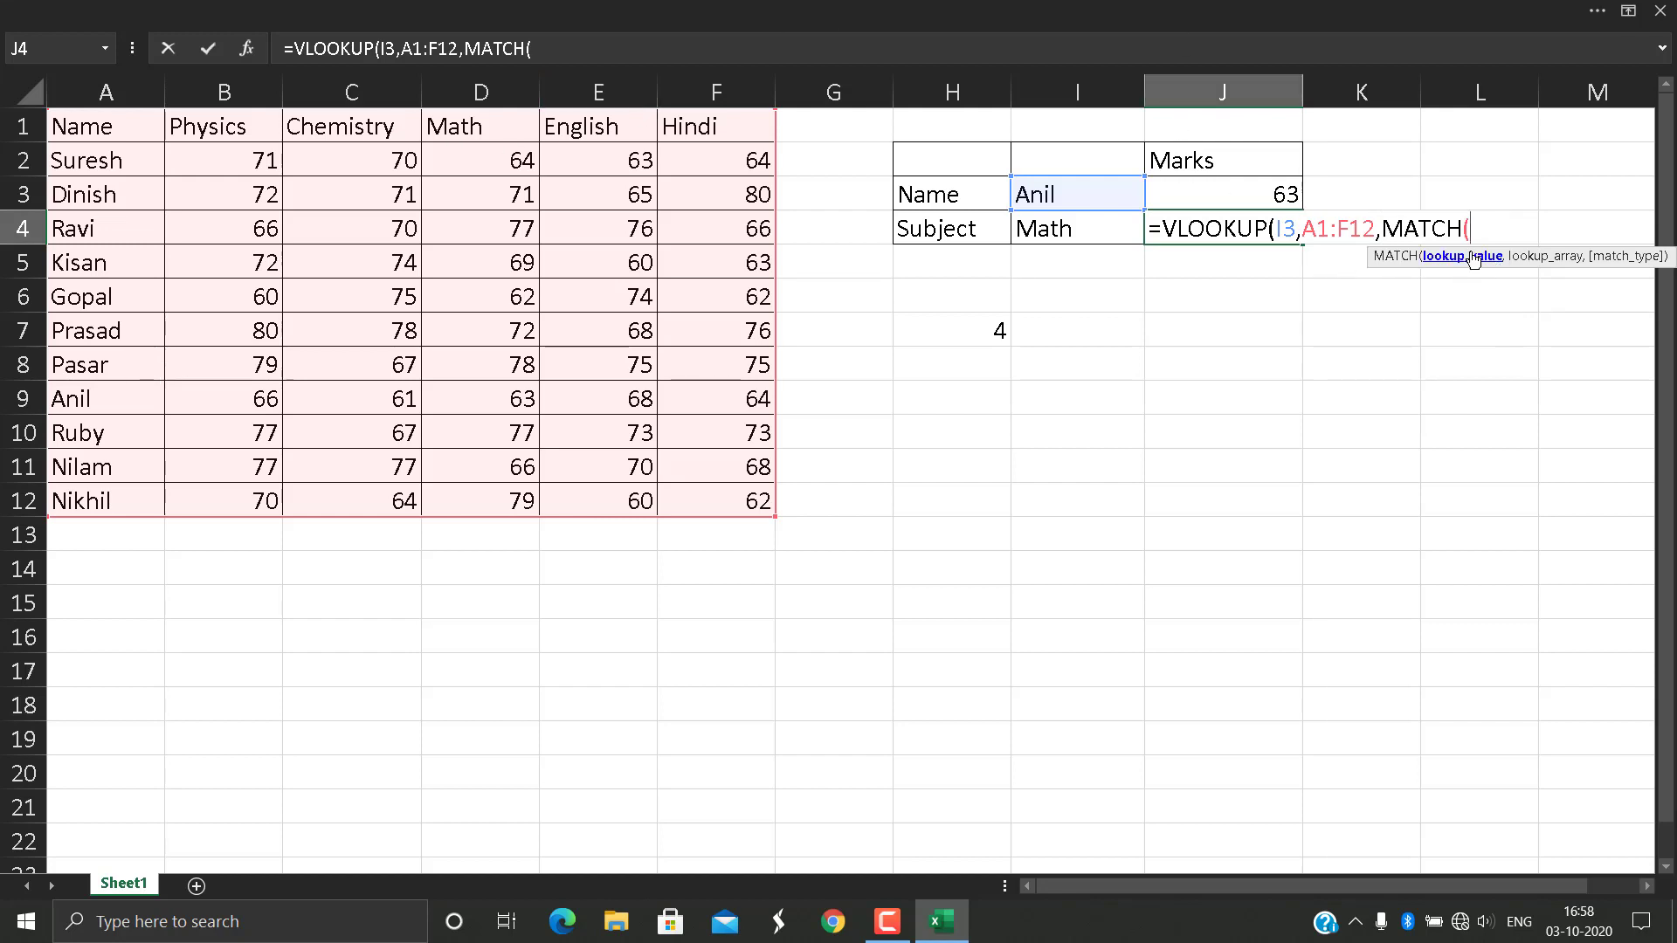
{"action": "left_click", "coordinate": [1090, 234]}
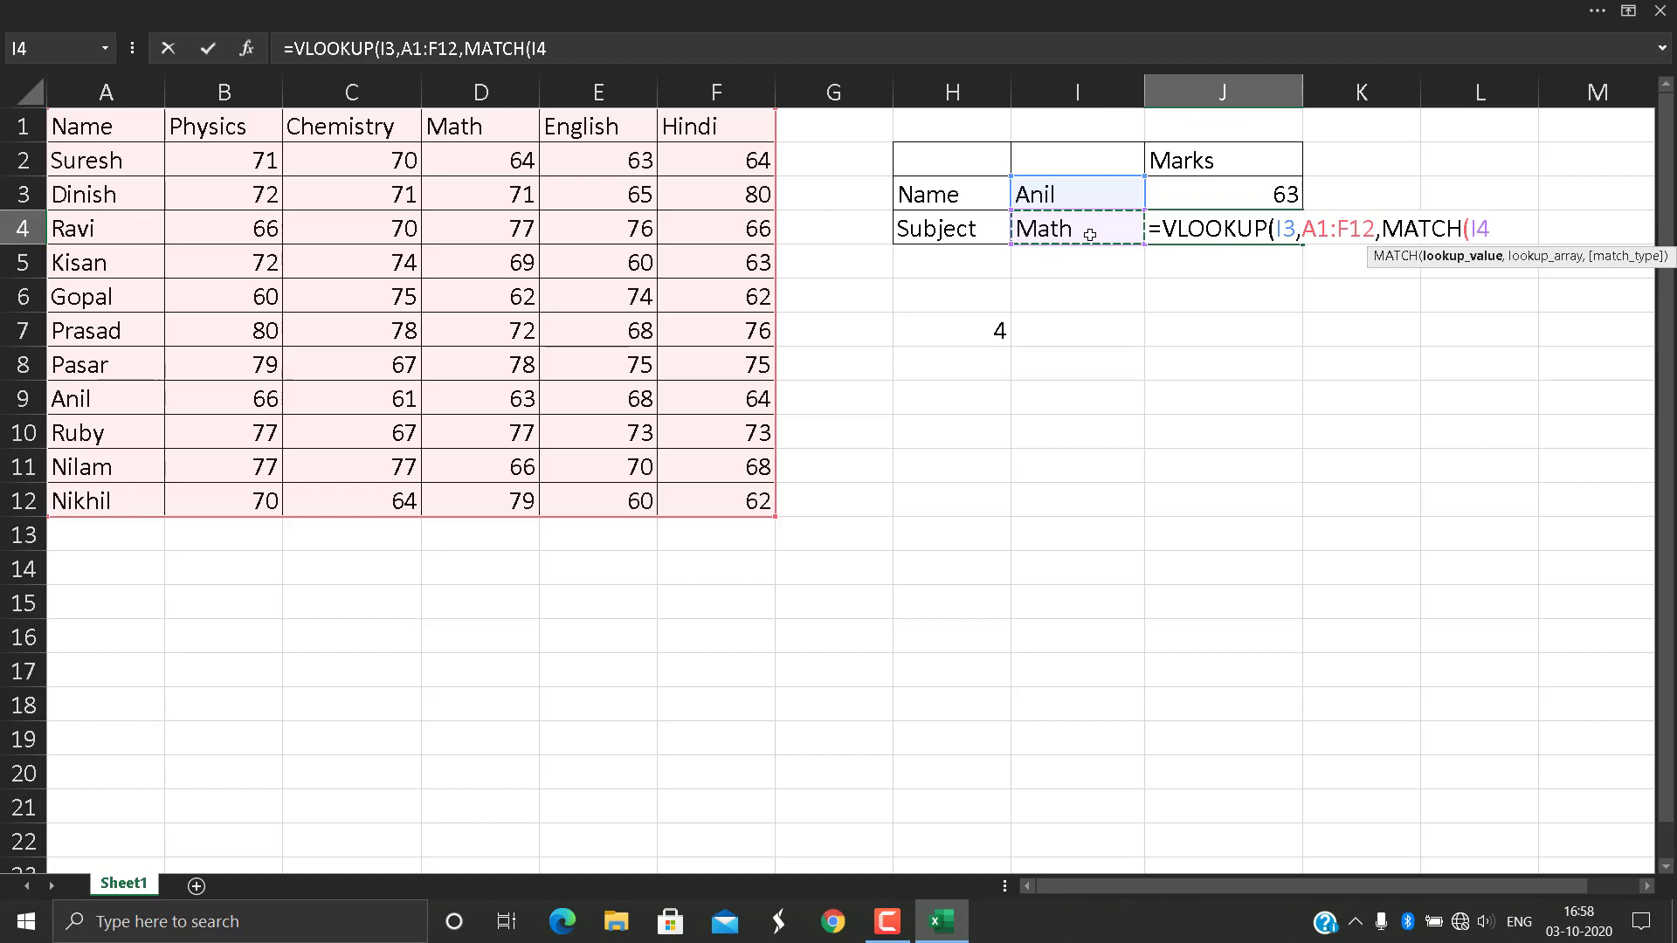
{"action": "type", "text": ","}
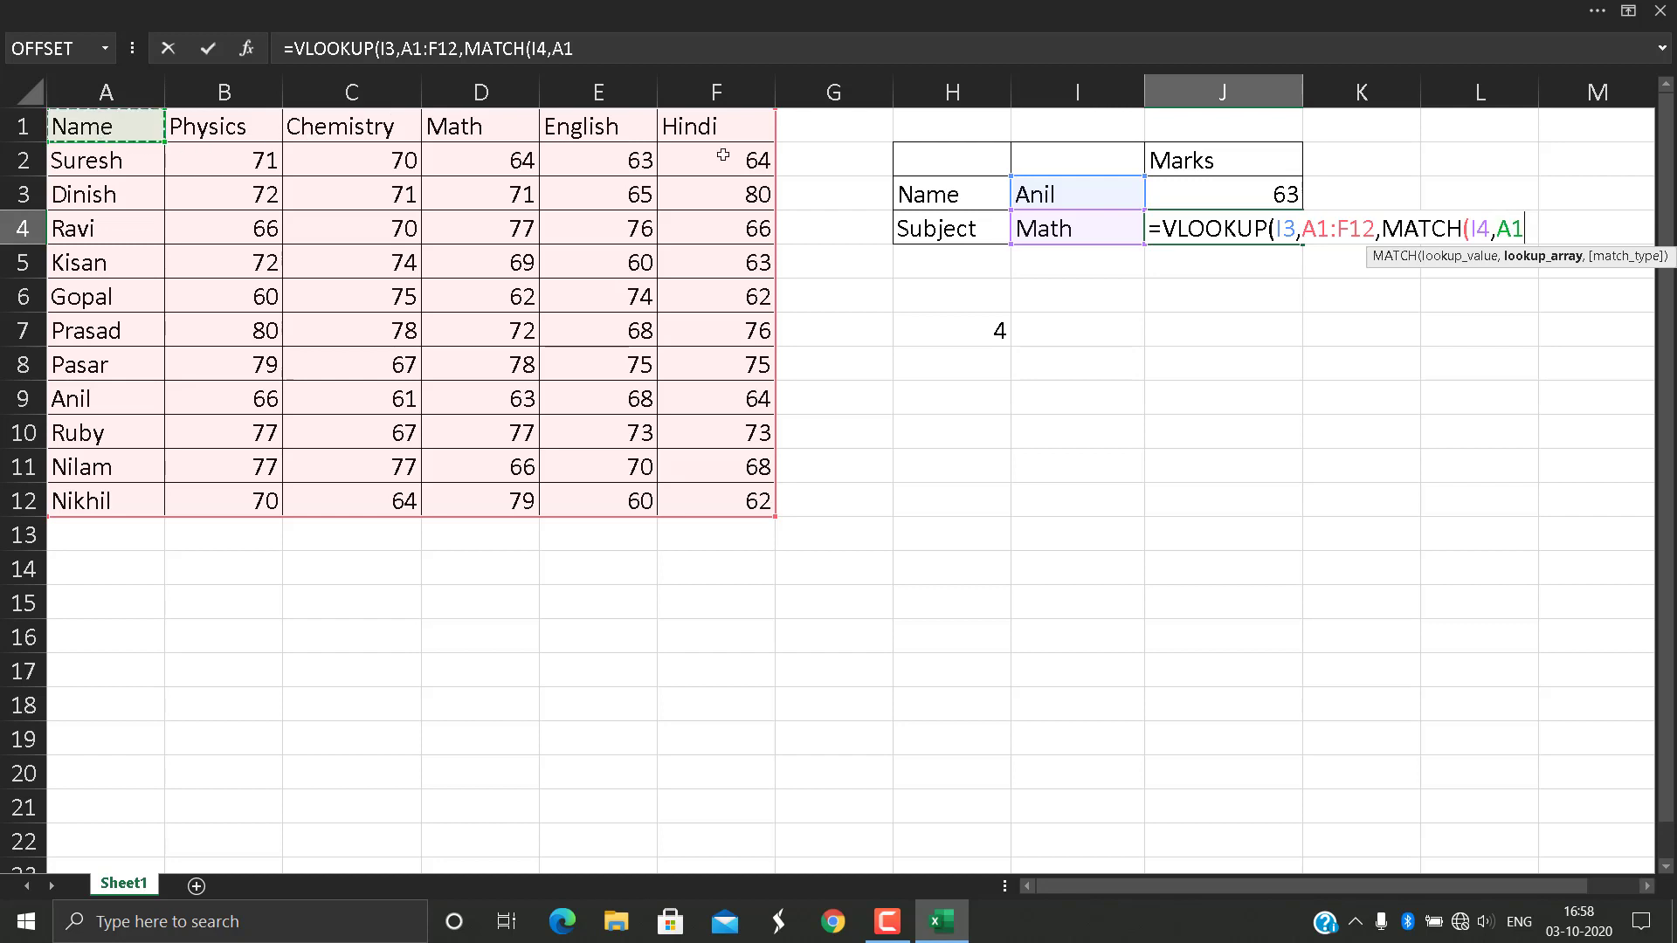
{"action": "left_click_drag", "start_coordinate": [97, 127], "coordinate": [724, 127]}
{"action": "type", "text": ","}
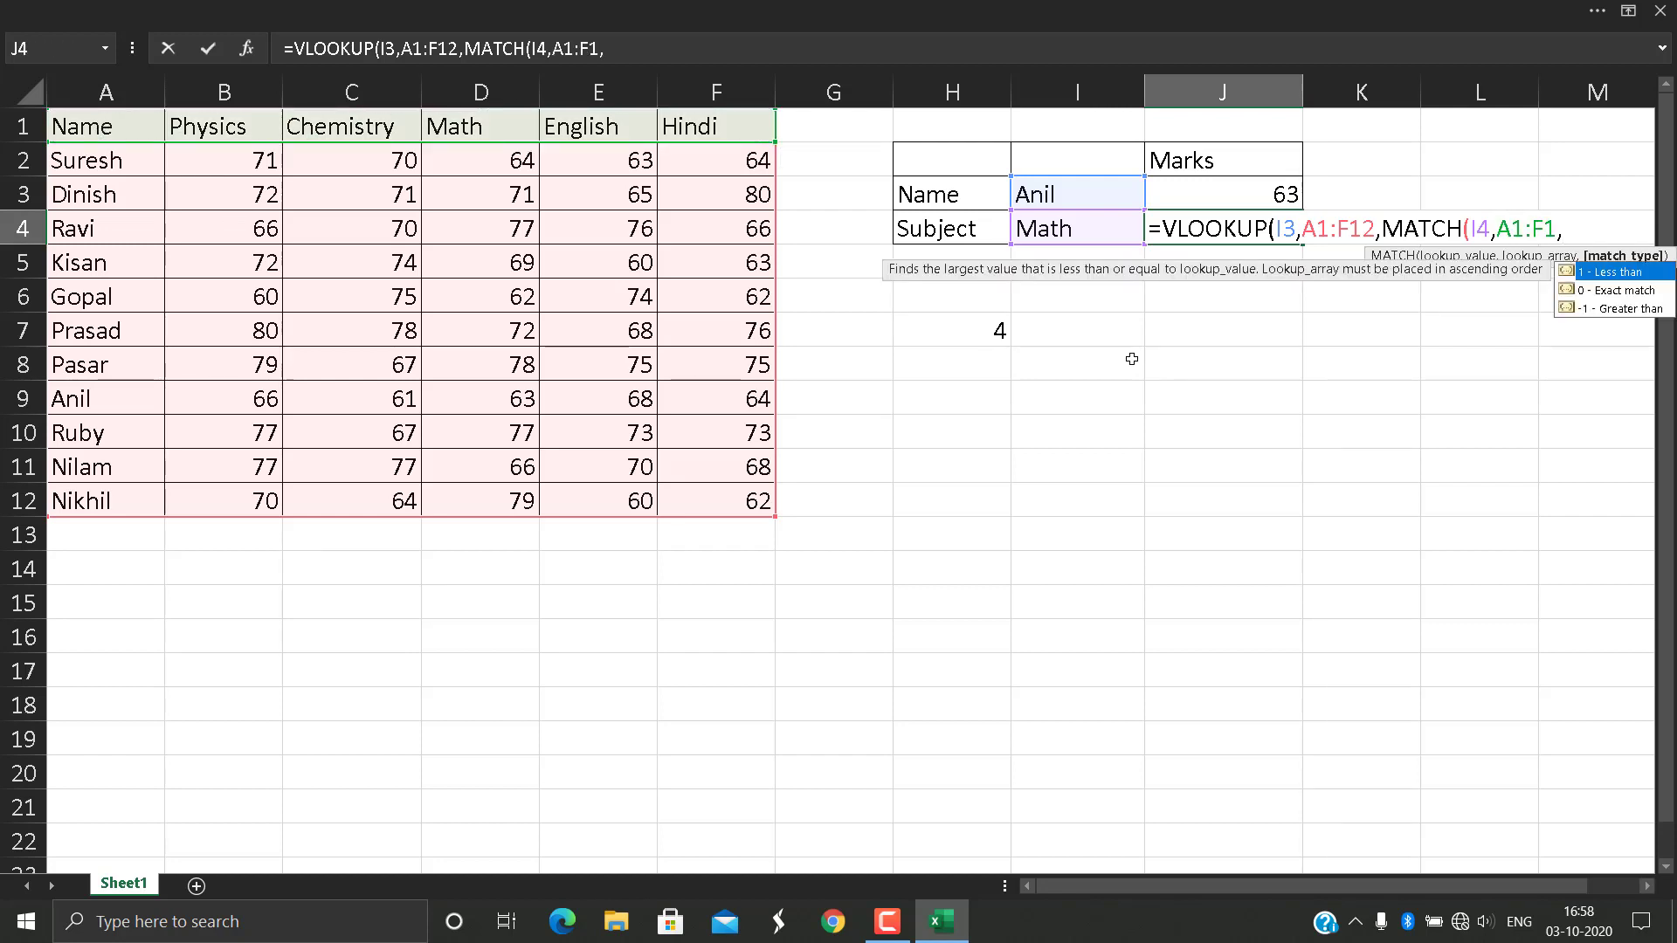
{"action": "type", "text": "0)"}
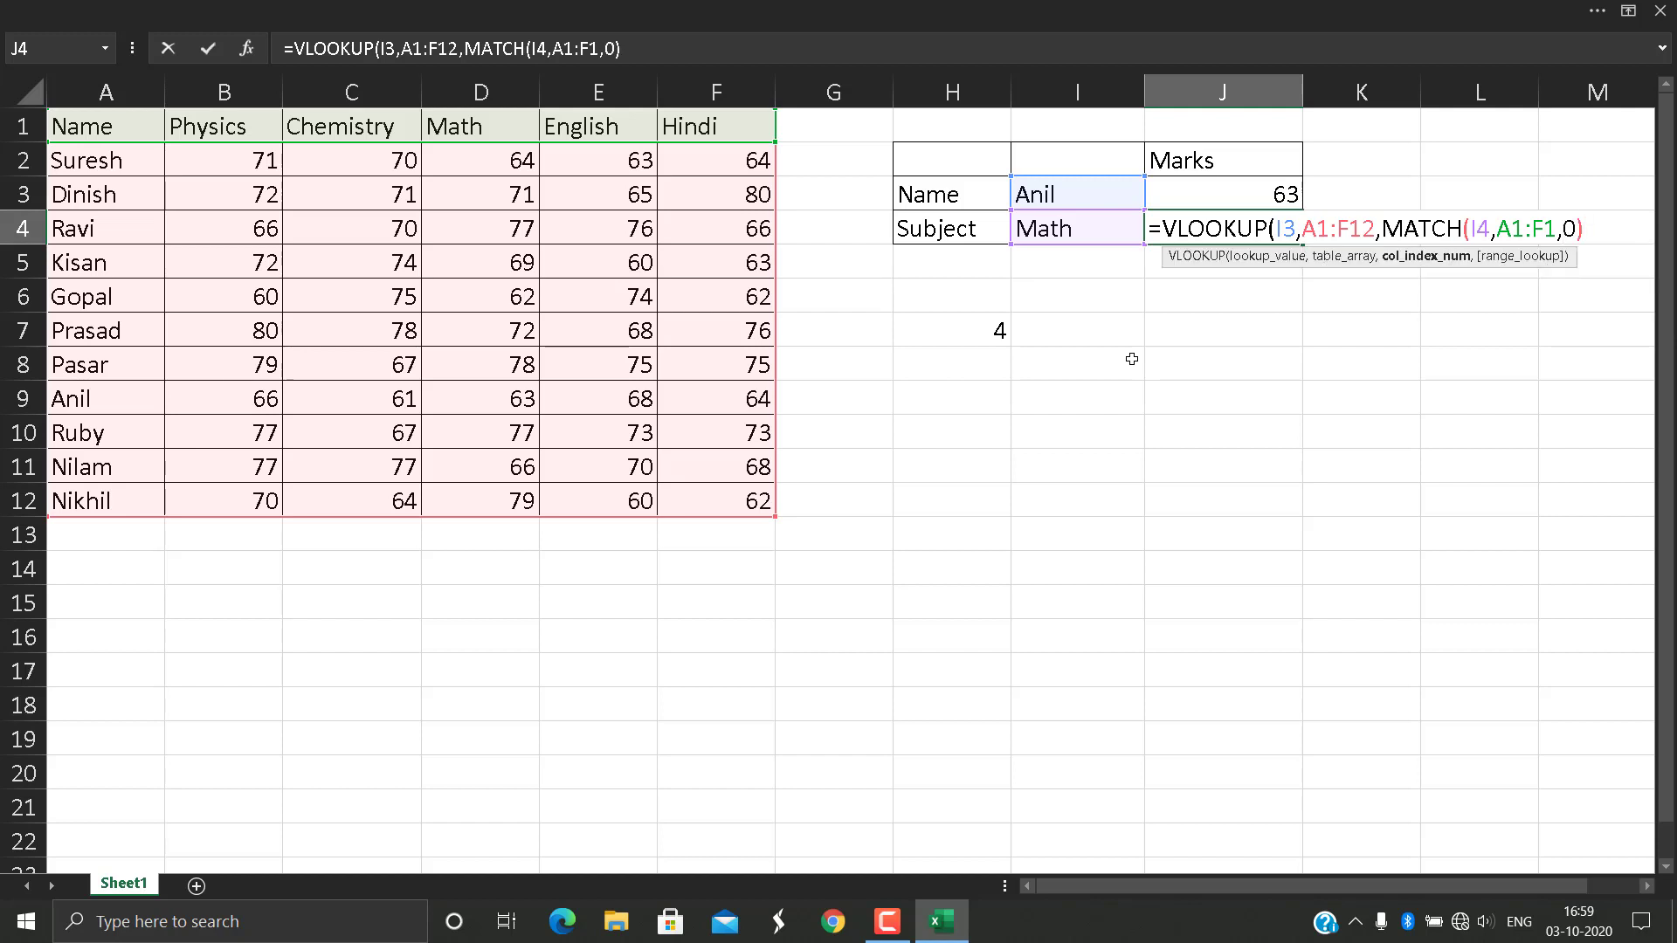
{"action": "type", "text": ","}
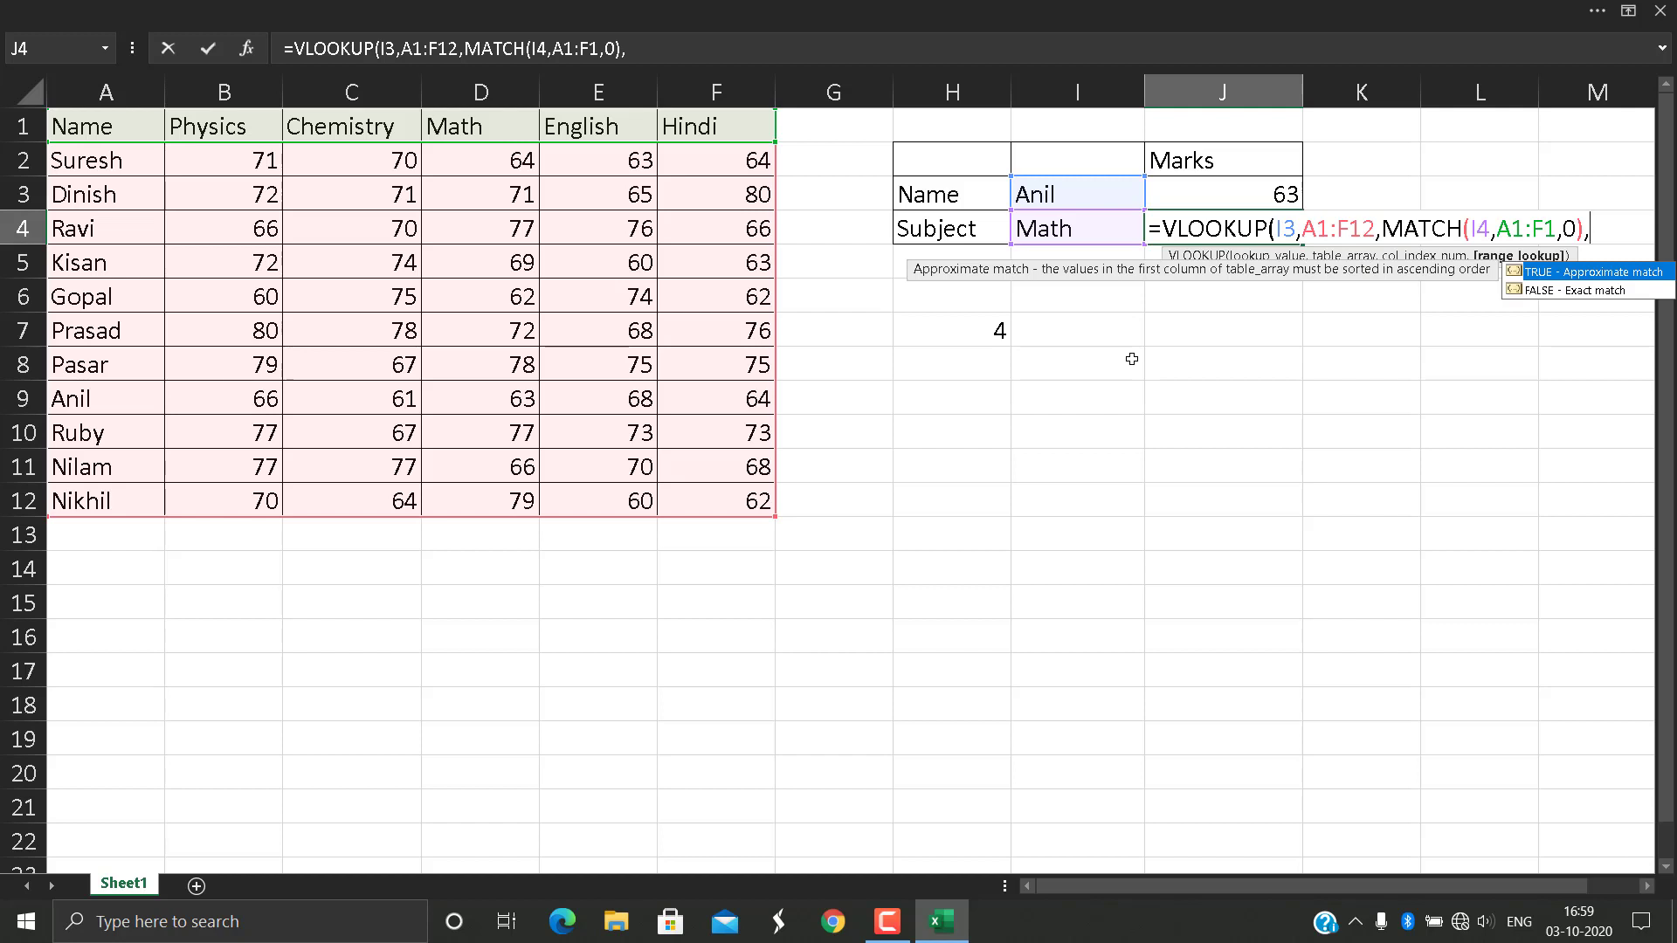
{"action": "key", "text": "Down"}
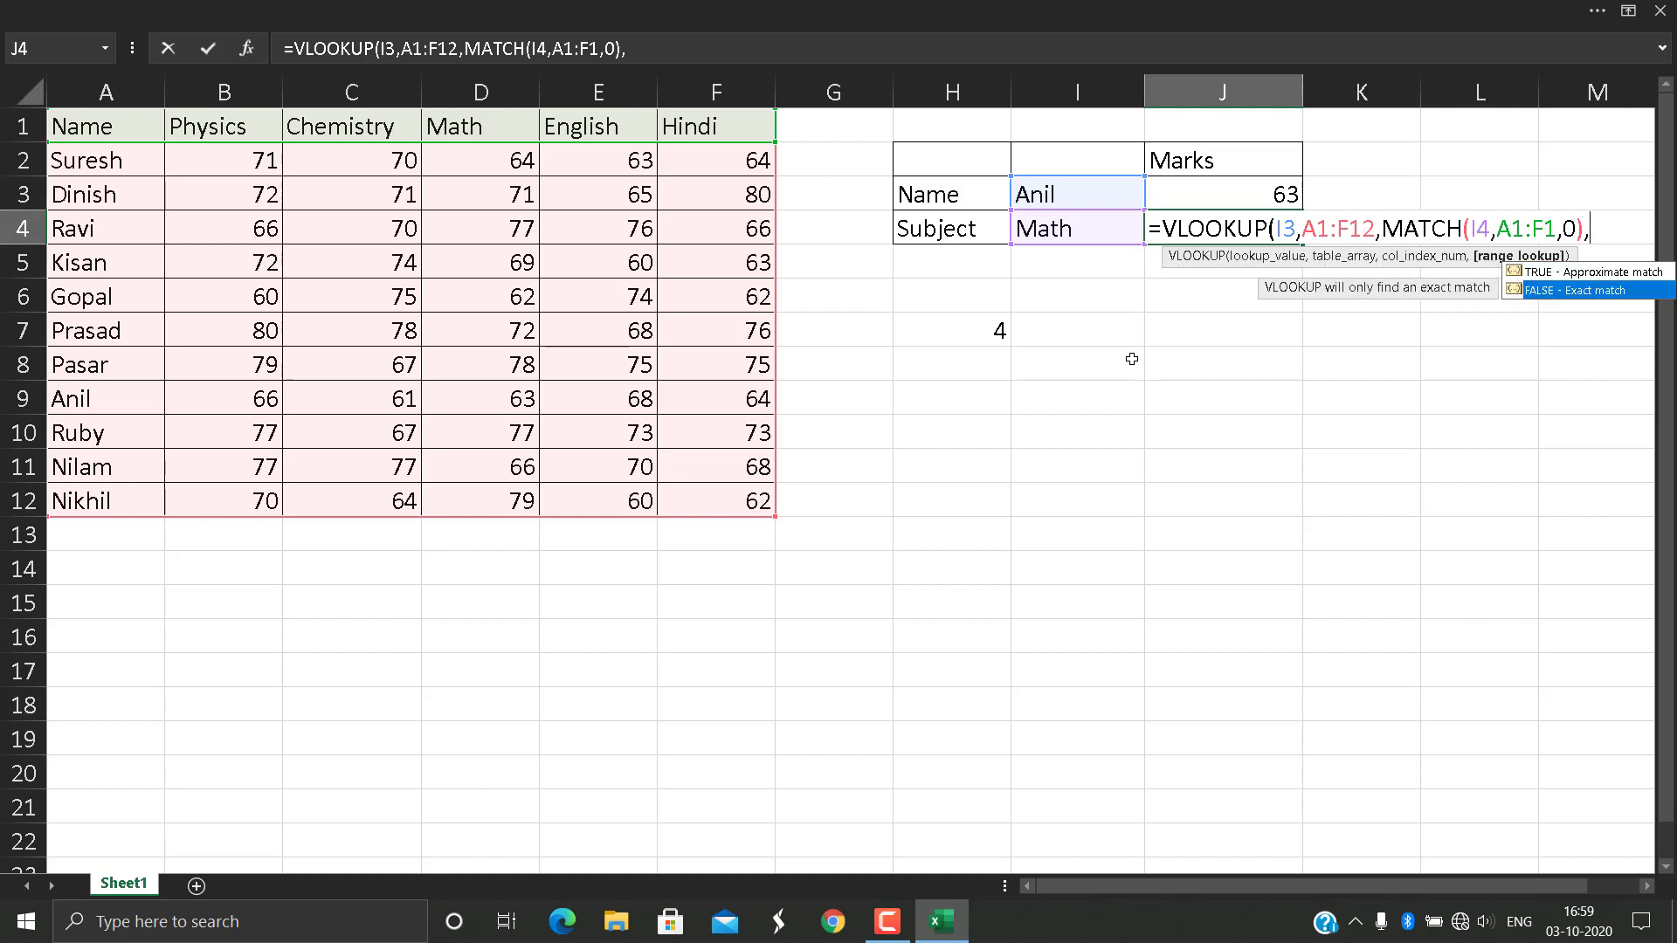
{"action": "key", "text": "Tab"}
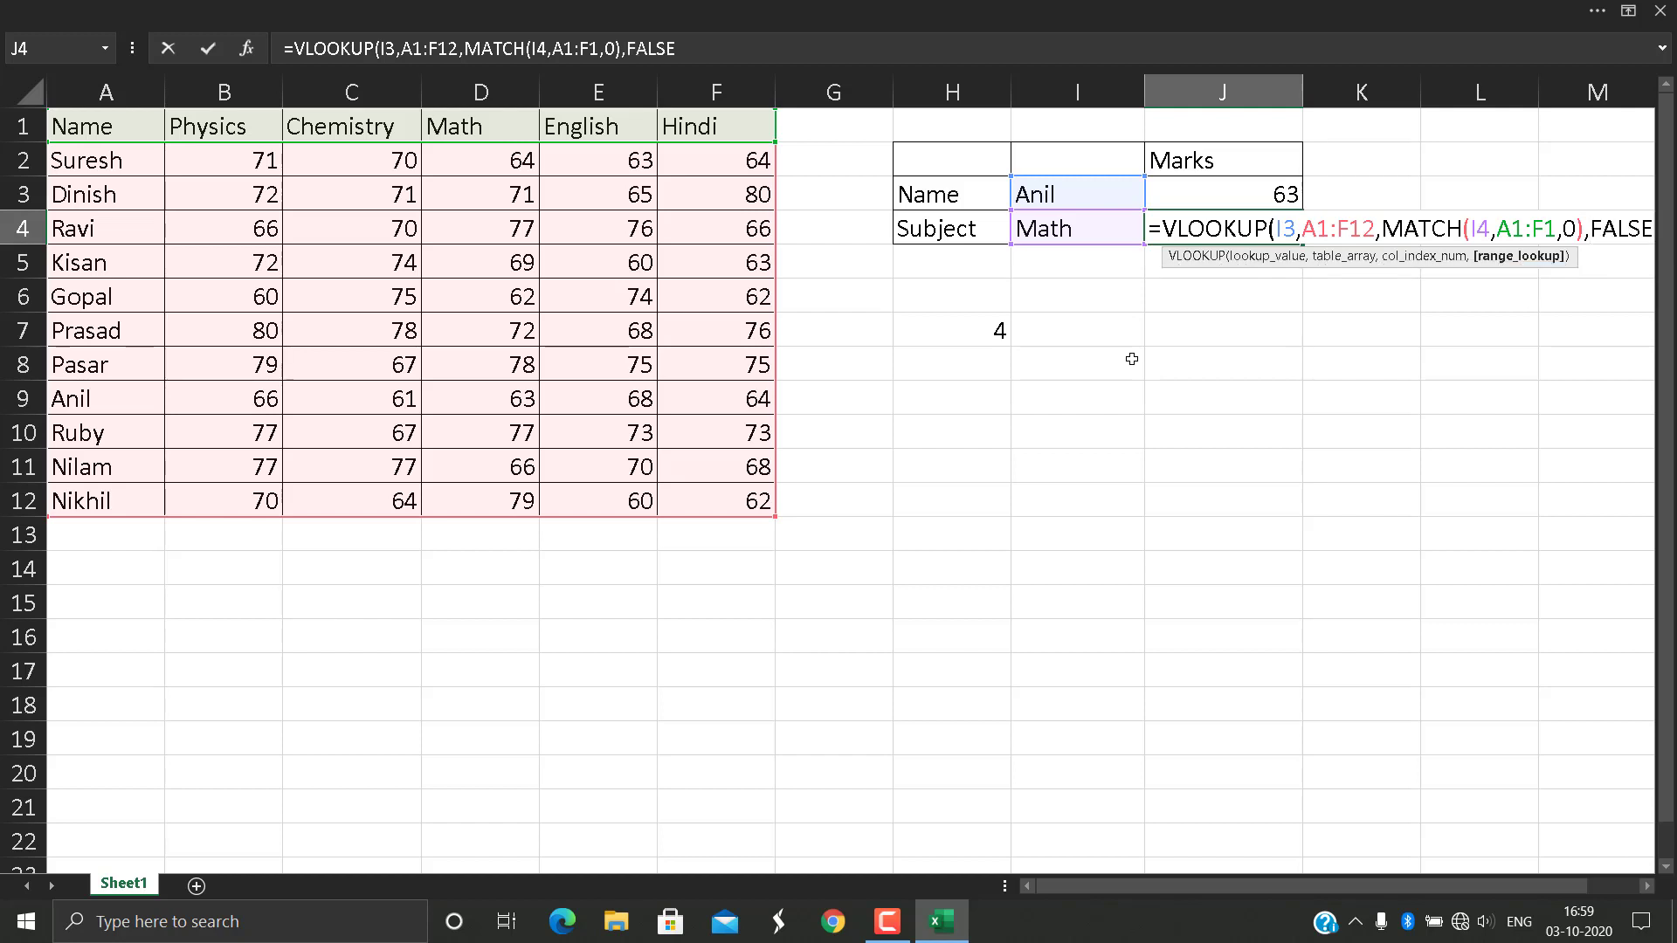
{"action": "type", "text": ")"}
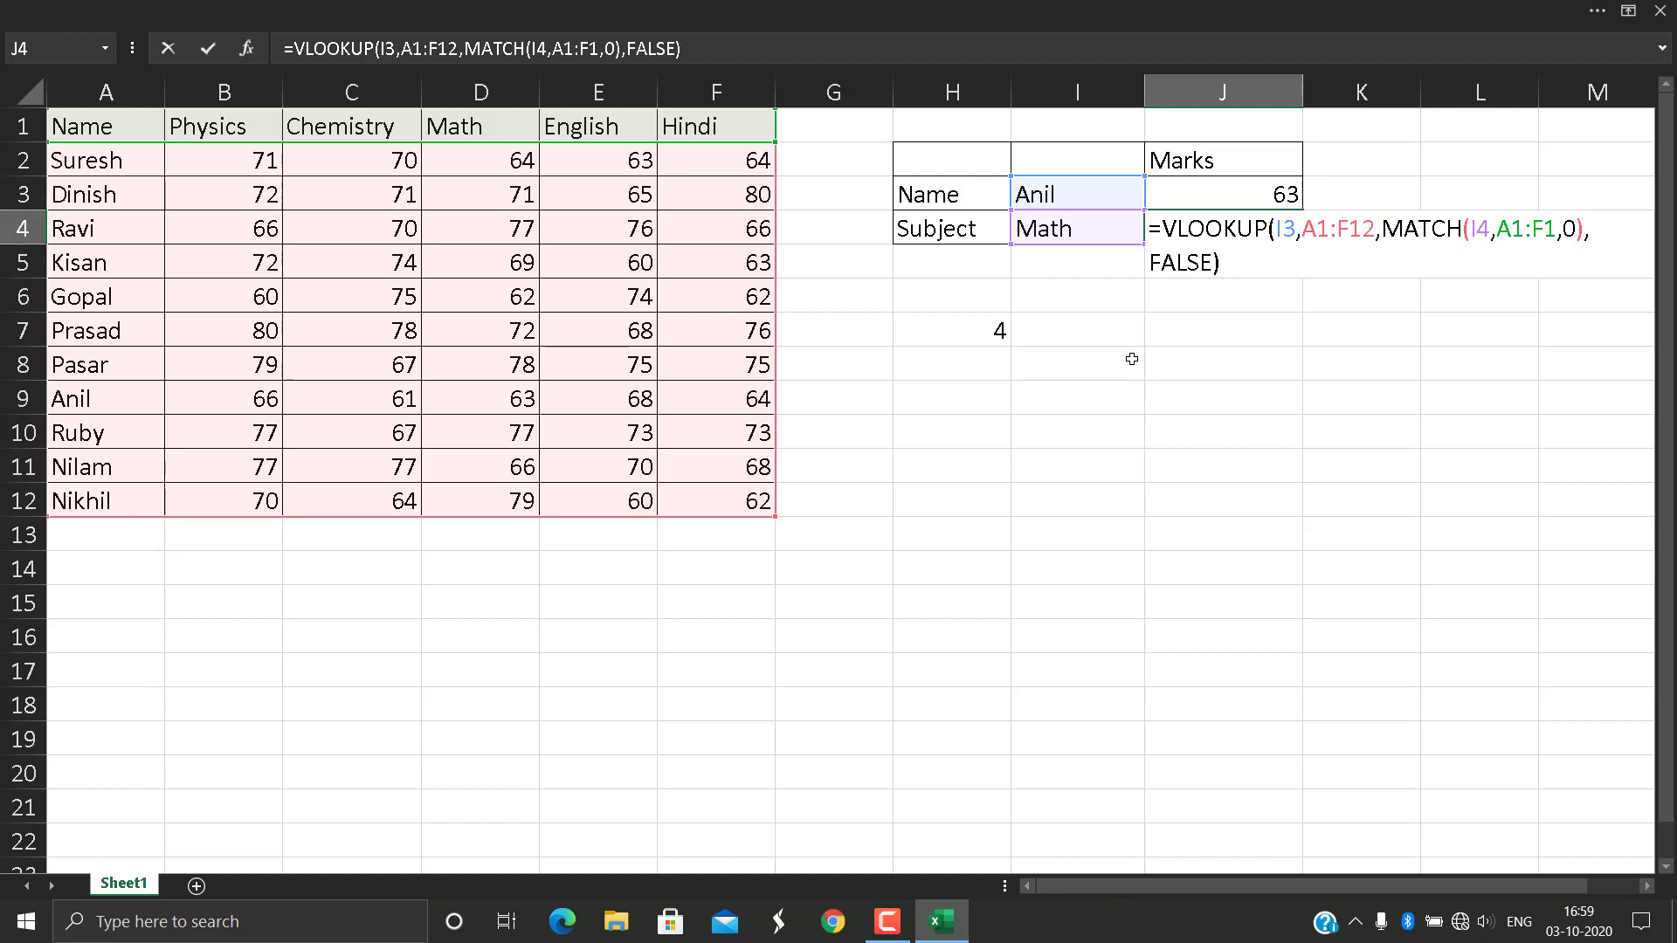
{"action": "key", "text": "Return"}
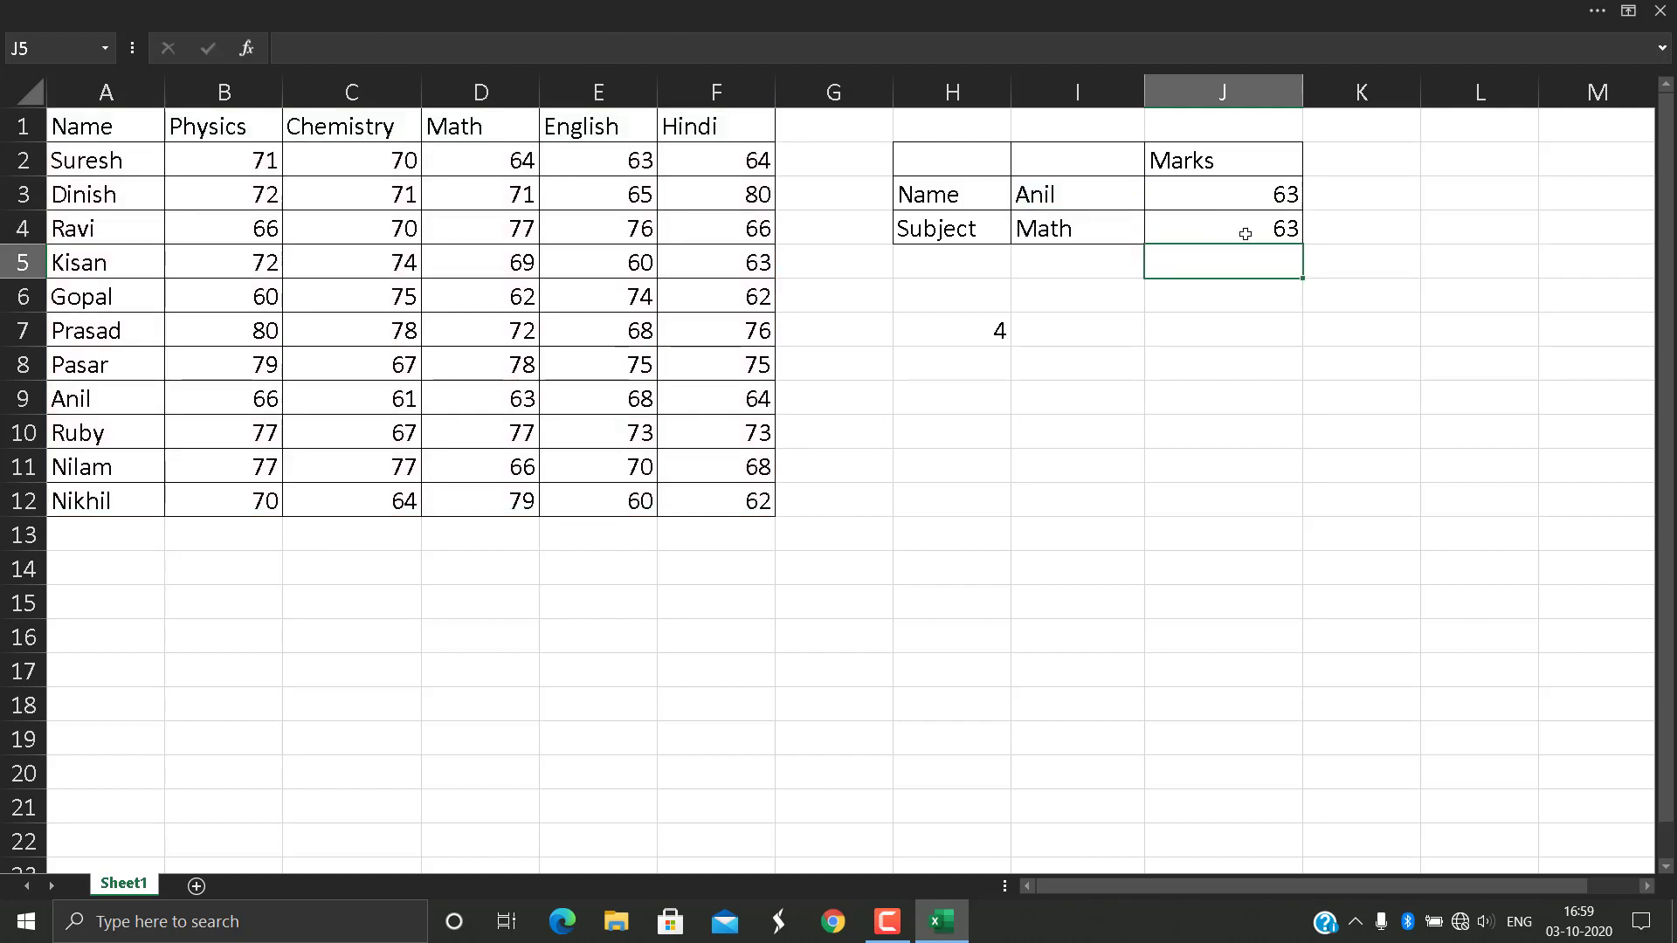
{"action": "left_click", "coordinate": [1244, 233]}
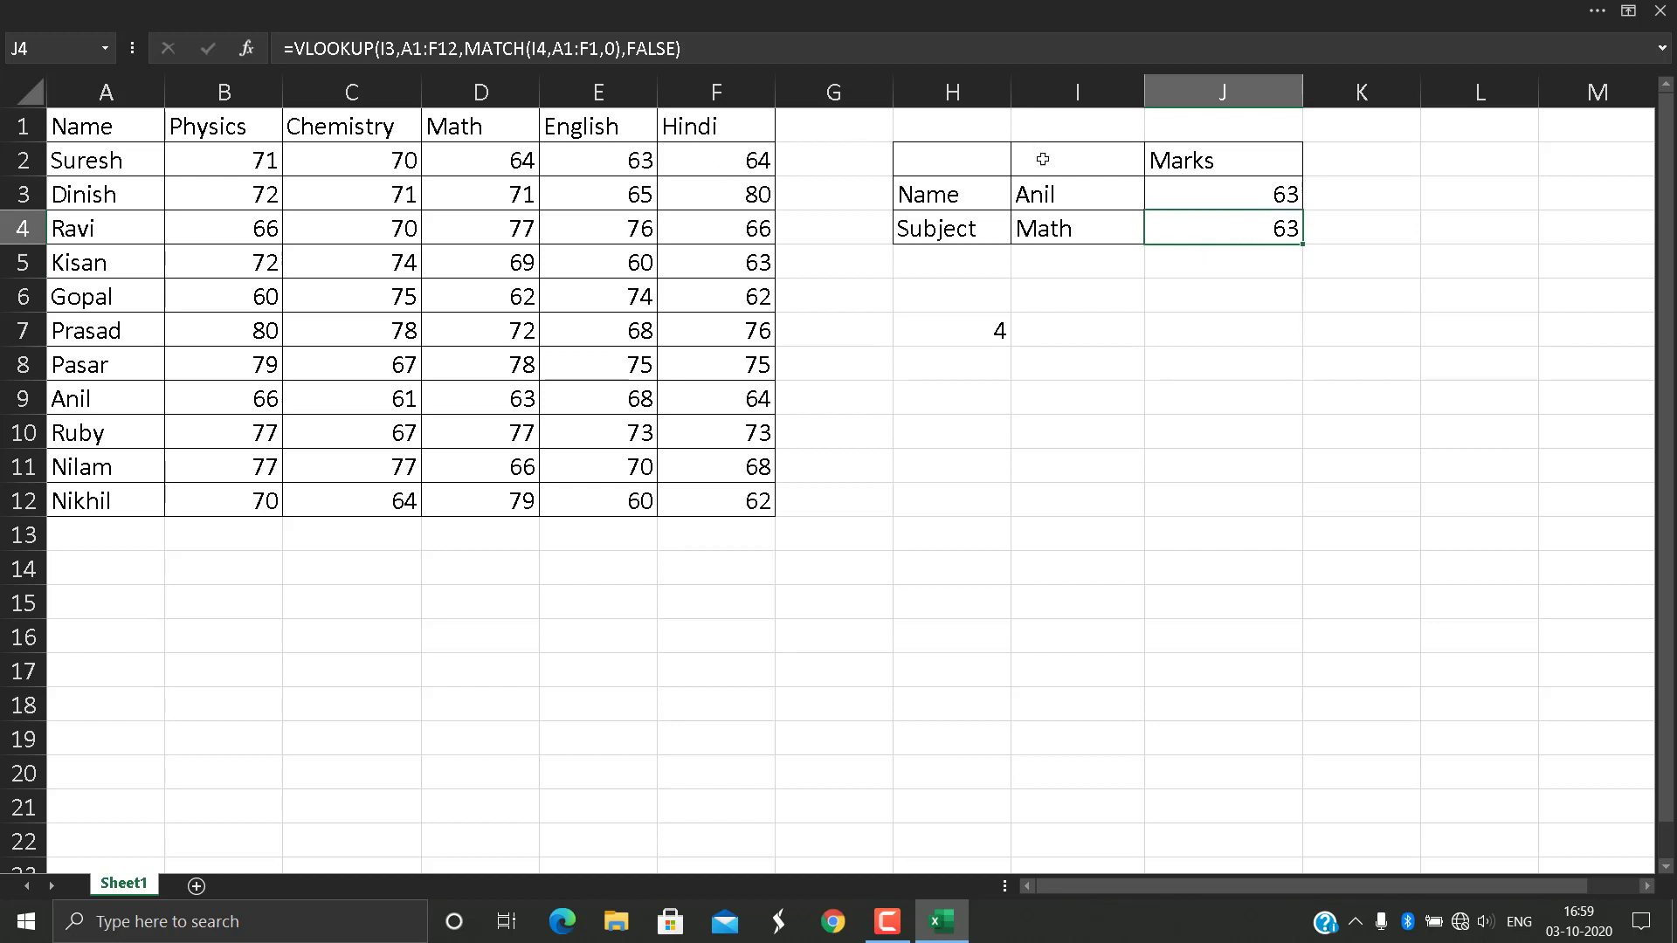
{"action": "left_click", "coordinate": [1248, 194]}
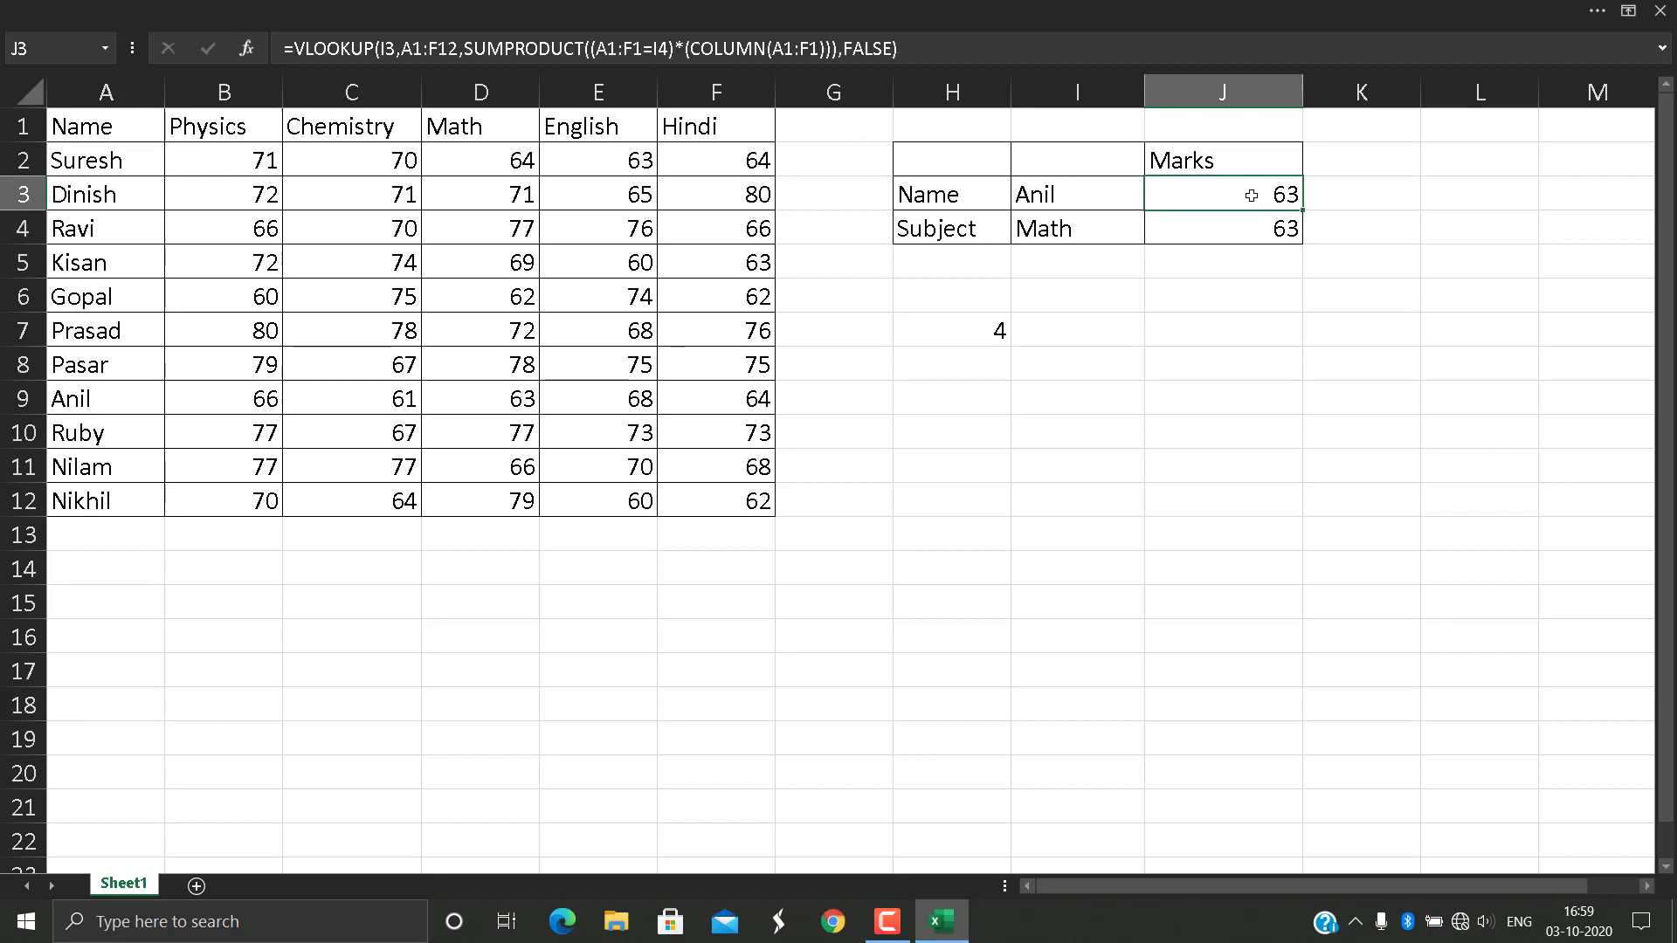